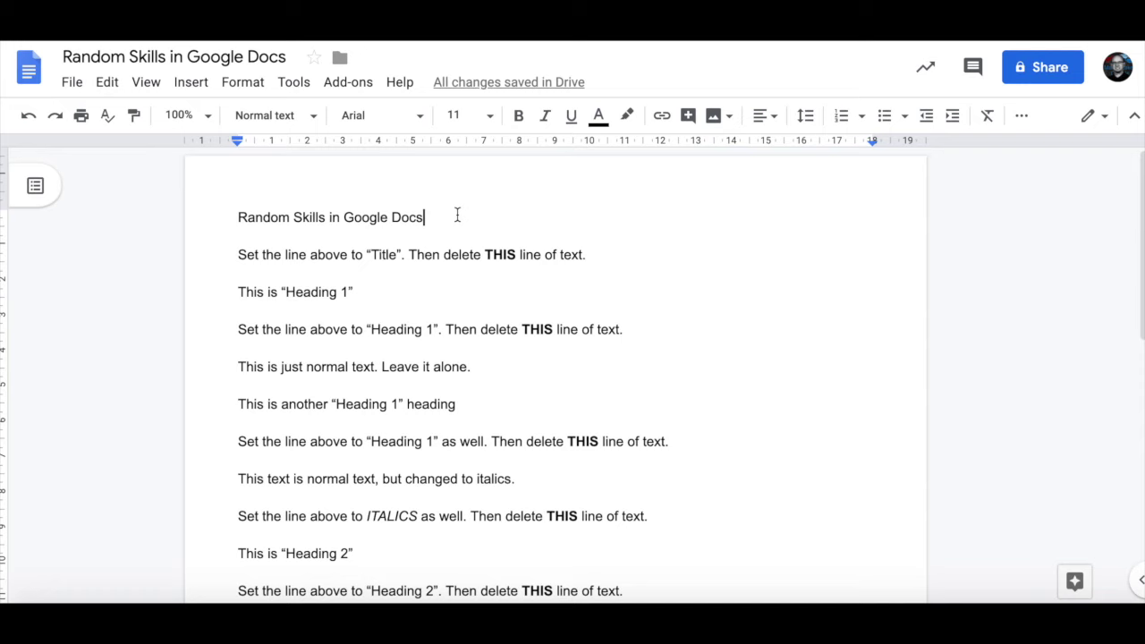
# Apply the Title style to the 'Random Skills in Google Docs' line
pyautogui.scroll(-5, 437, 332)
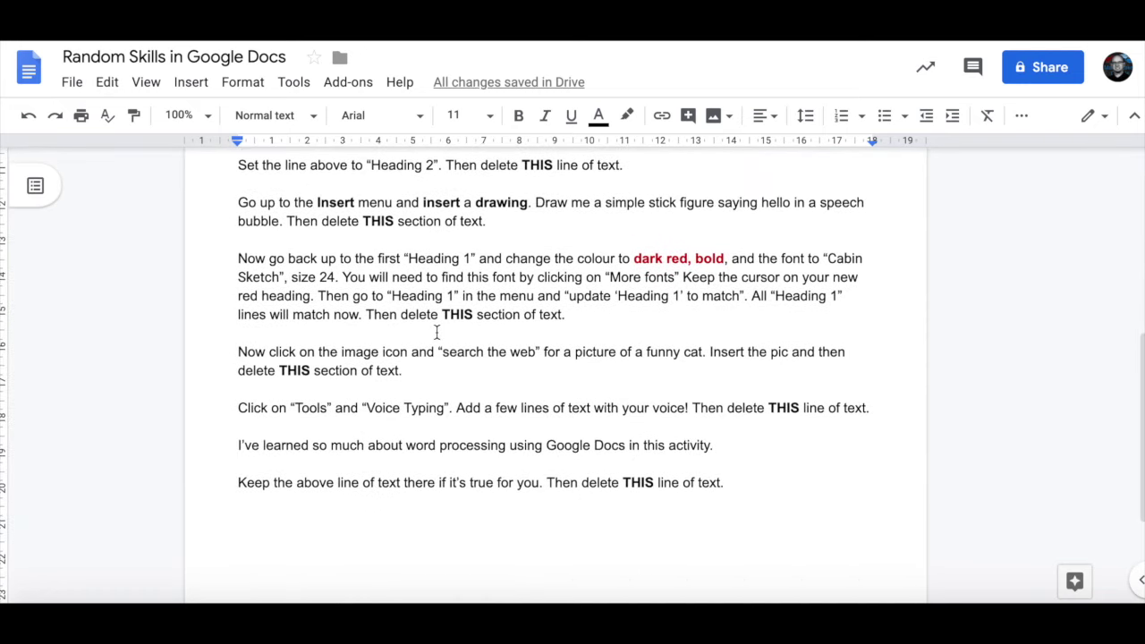
pyautogui.scroll(5, 436, 332)
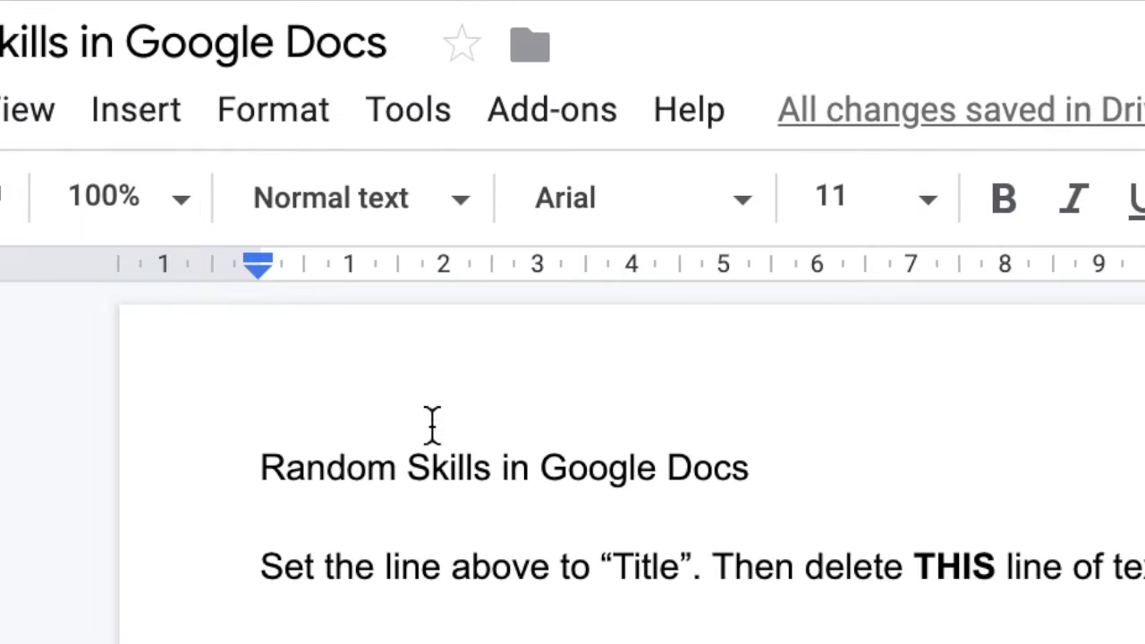
pyautogui.click(432, 423)
pyautogui.click(405, 197)
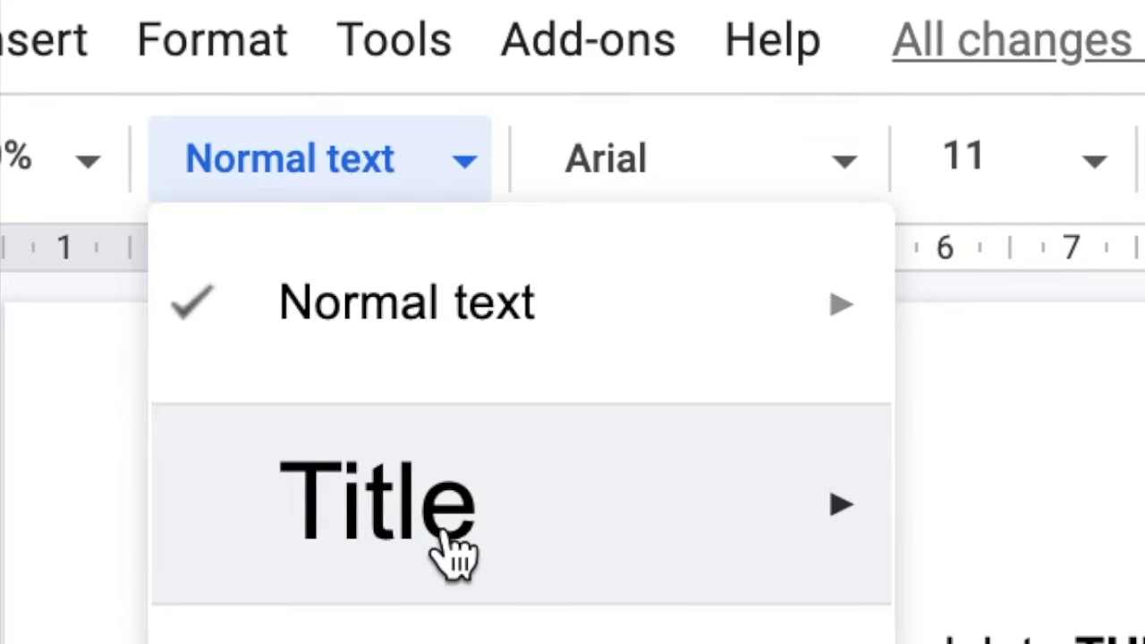
pyautogui.click(457, 555)
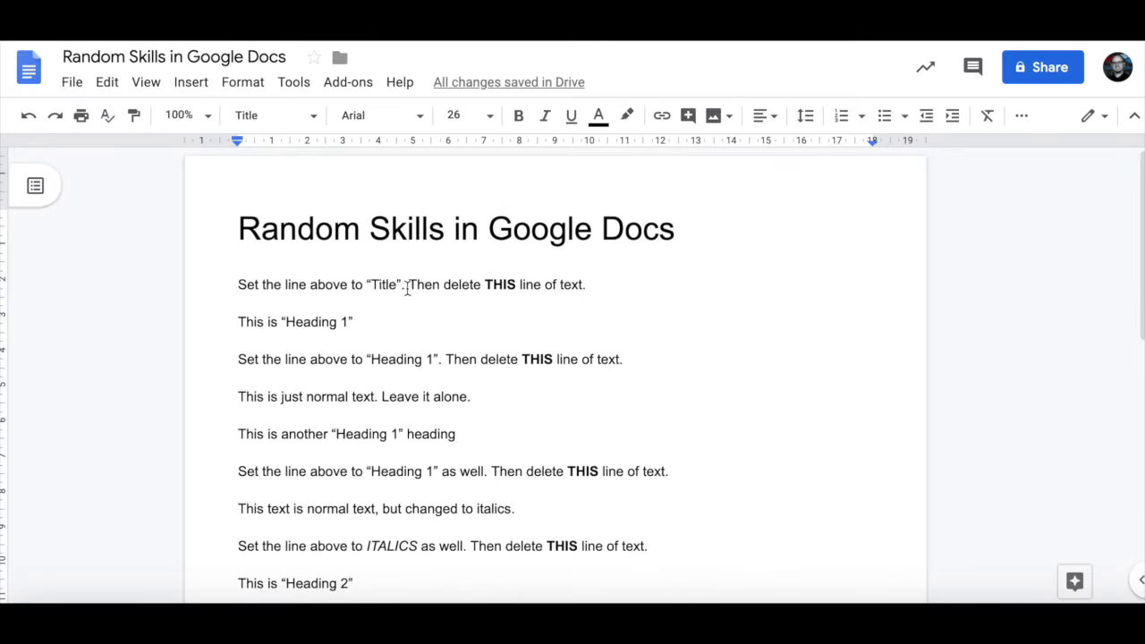
# Delete the instruction line beneath the title
pyautogui.moveTo(591, 285); pyautogui.dragTo(200, 287)
pyautogui.press('BackSpace')
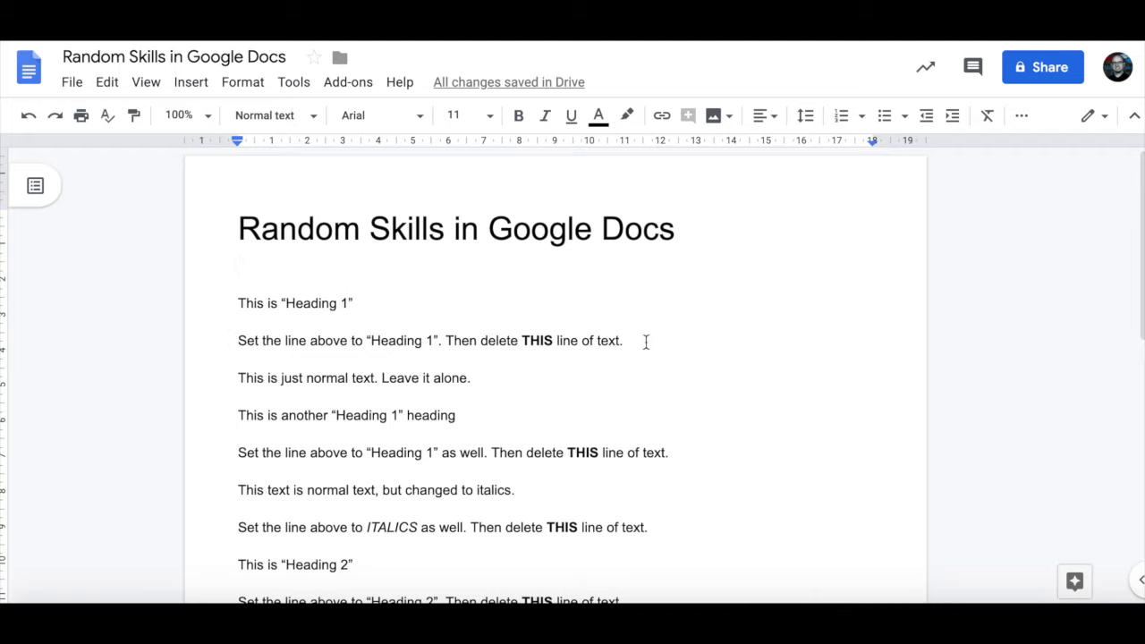
pyautogui.click(272, 304)
# Make 'This is “Heading 1”' a Heading 1 and delete the blank and instruction lines around it
pyautogui.moveTo(240, 302); pyautogui.dragTo(383, 301)
pyautogui.click(311, 303)
pyautogui.click(281, 116)
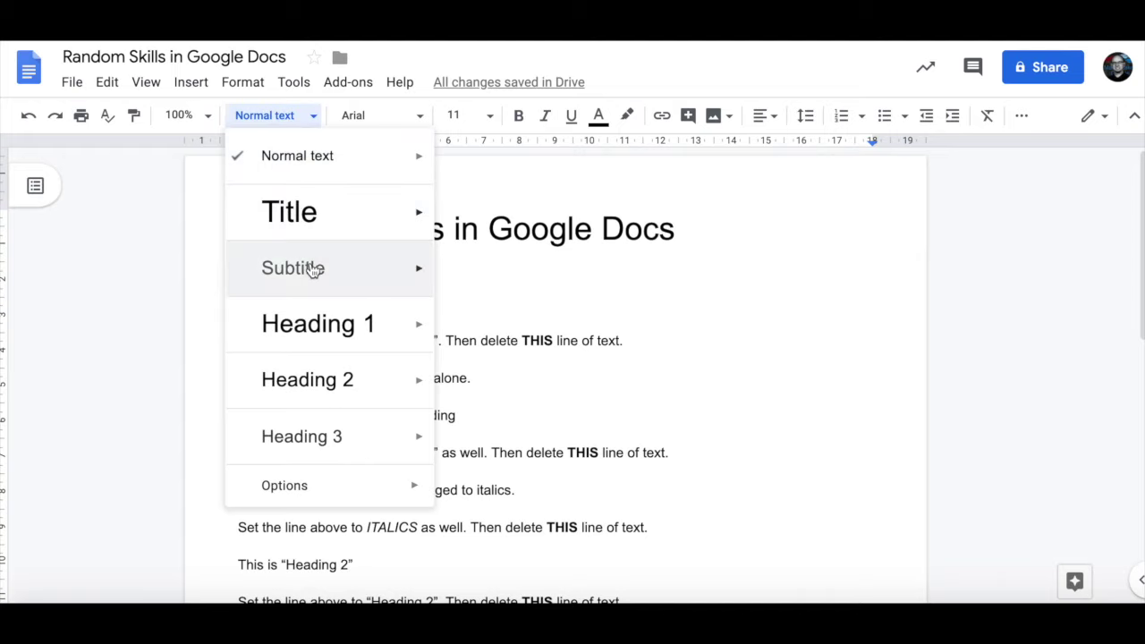
pyautogui.click(320, 338)
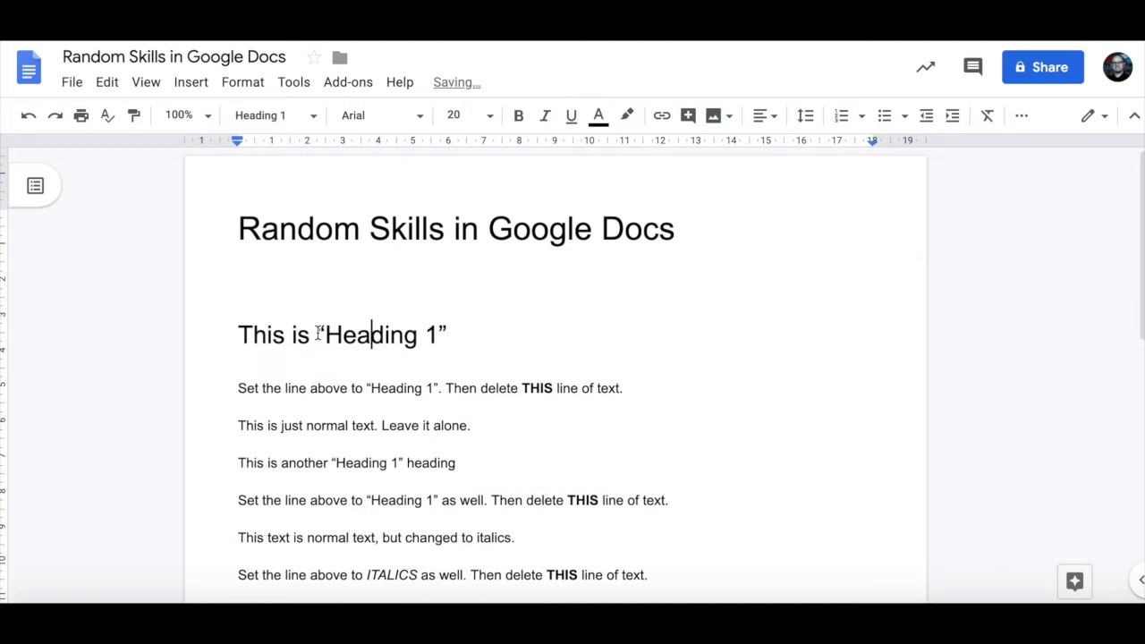
pyautogui.press('Up')
pyautogui.press('BackSpace')
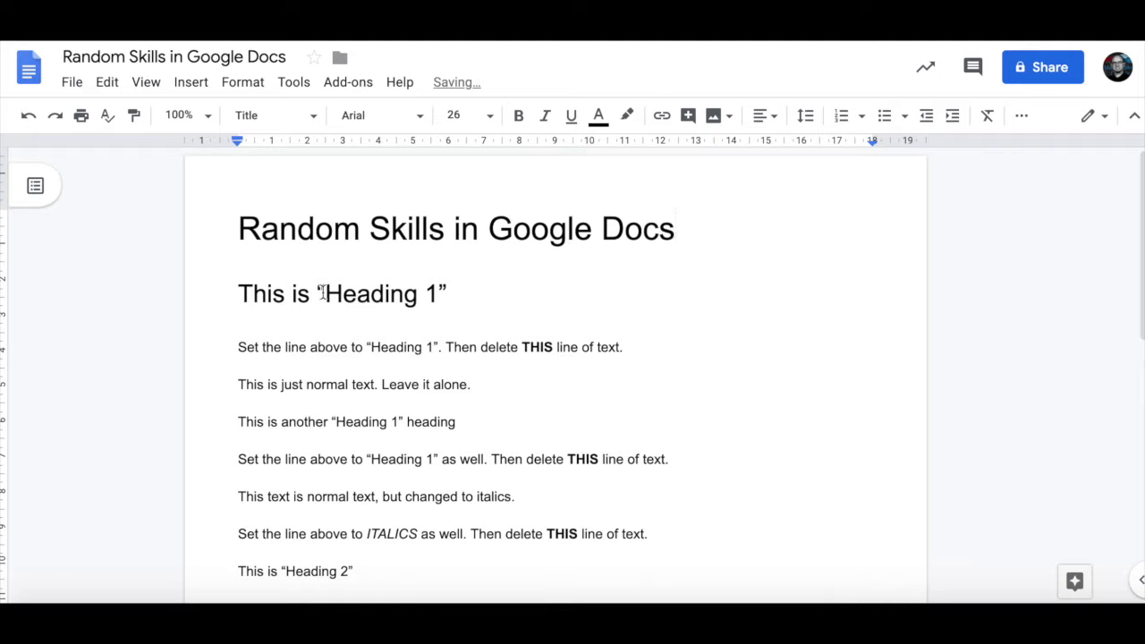
pyautogui.moveTo(240, 349); pyautogui.dragTo(638, 349)
pyautogui.press('BackSpace')
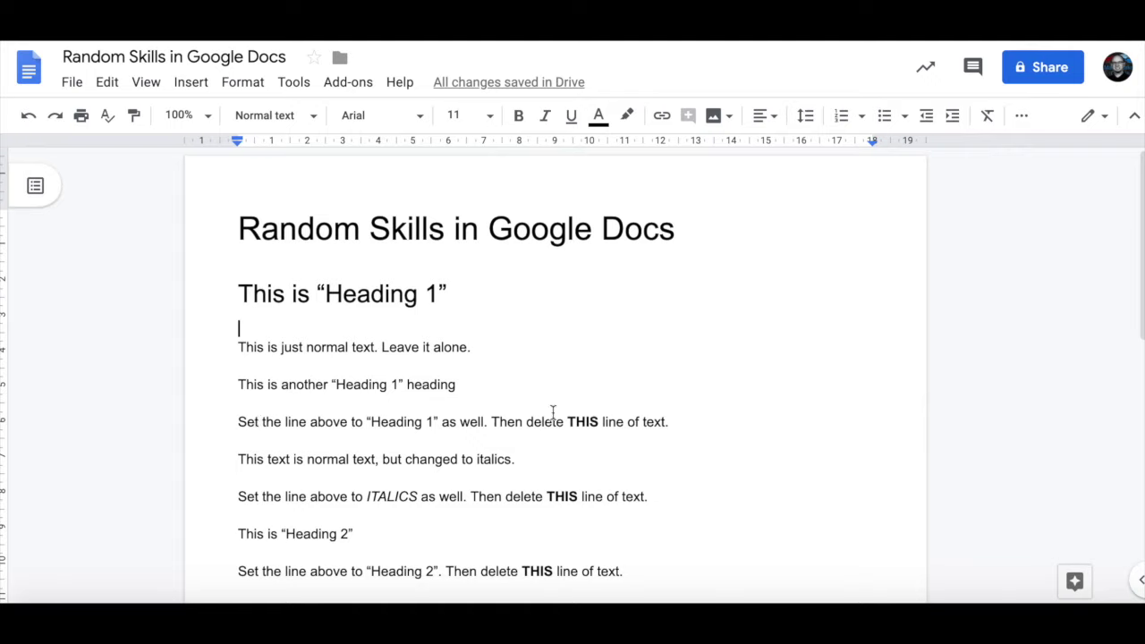
# Make the second 'Heading 1' line a Heading 1 and remove its instruction line and empty paragraph
pyautogui.click(338, 386)
pyautogui.click(275, 117)
pyautogui.click(301, 328)
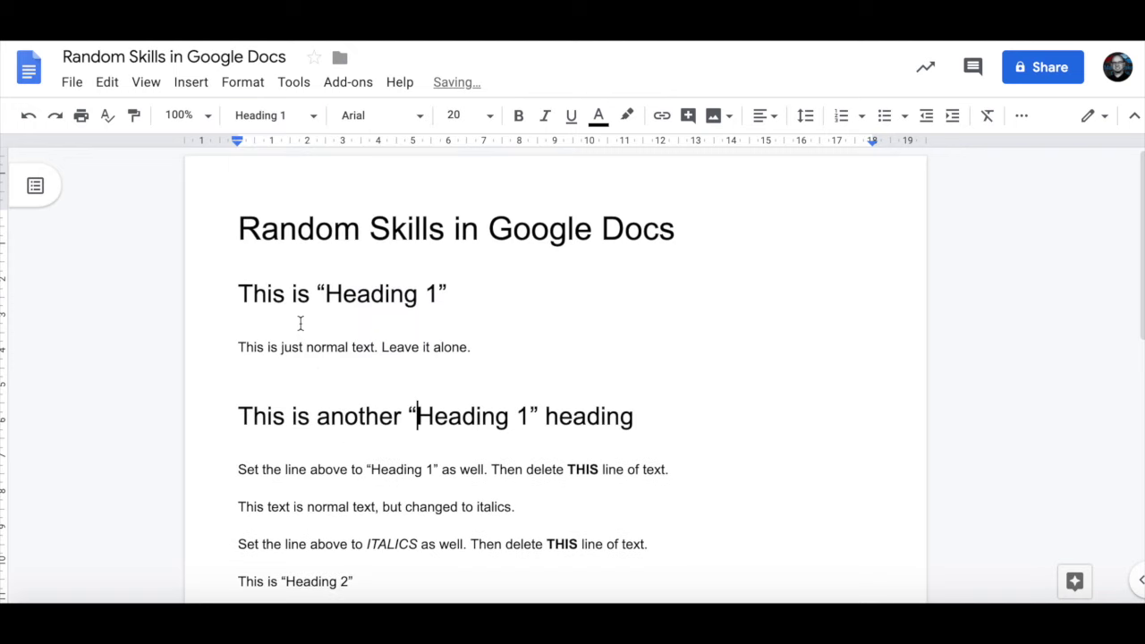
pyautogui.scroll(-2, 378, 386)
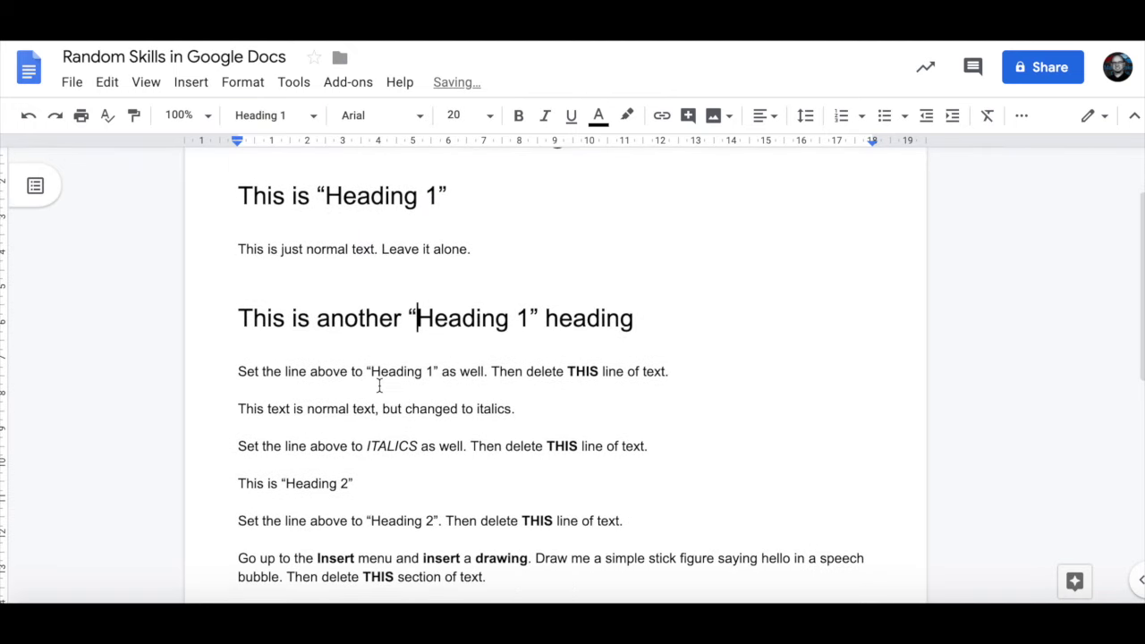
pyautogui.moveTo(239, 371); pyautogui.dragTo(677, 373)
pyautogui.press('BackSpace')
pyautogui.press('Delete')
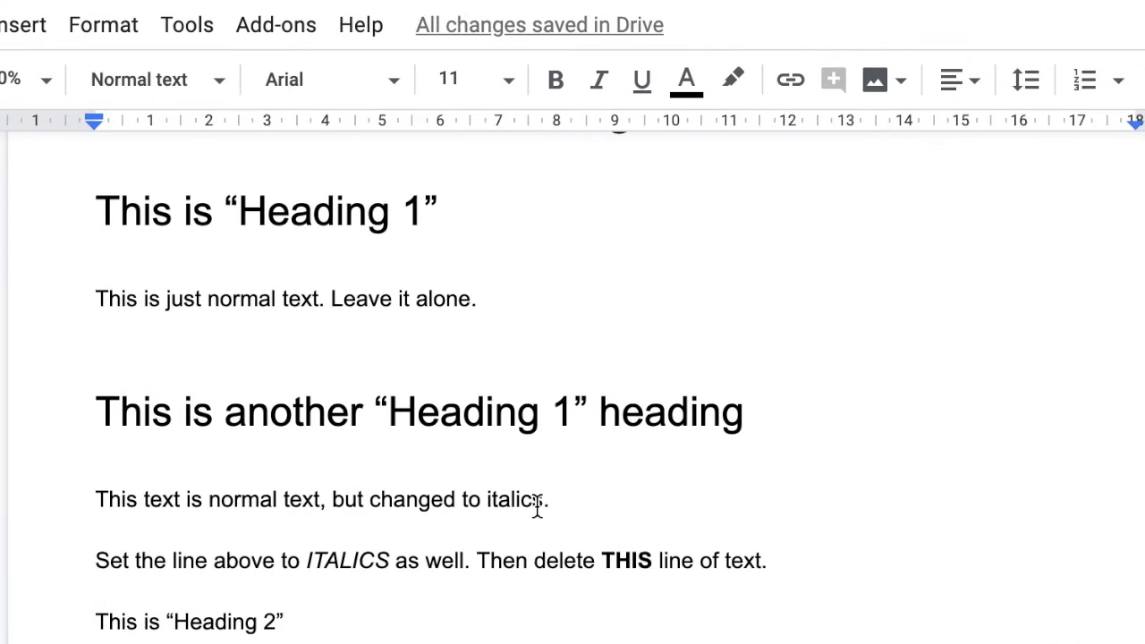
# Italicize the sentence 'This text is normal text, but changed to italics.'
pyautogui.tripleClick(192, 500)
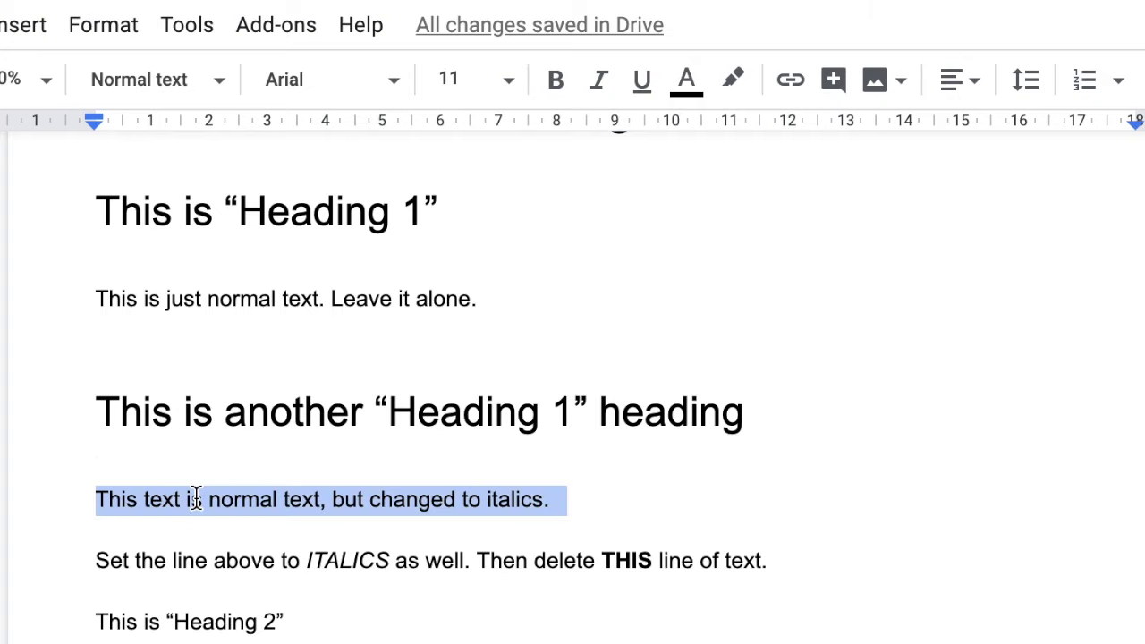
pyautogui.click(603, 87)
pyautogui.click(299, 499)
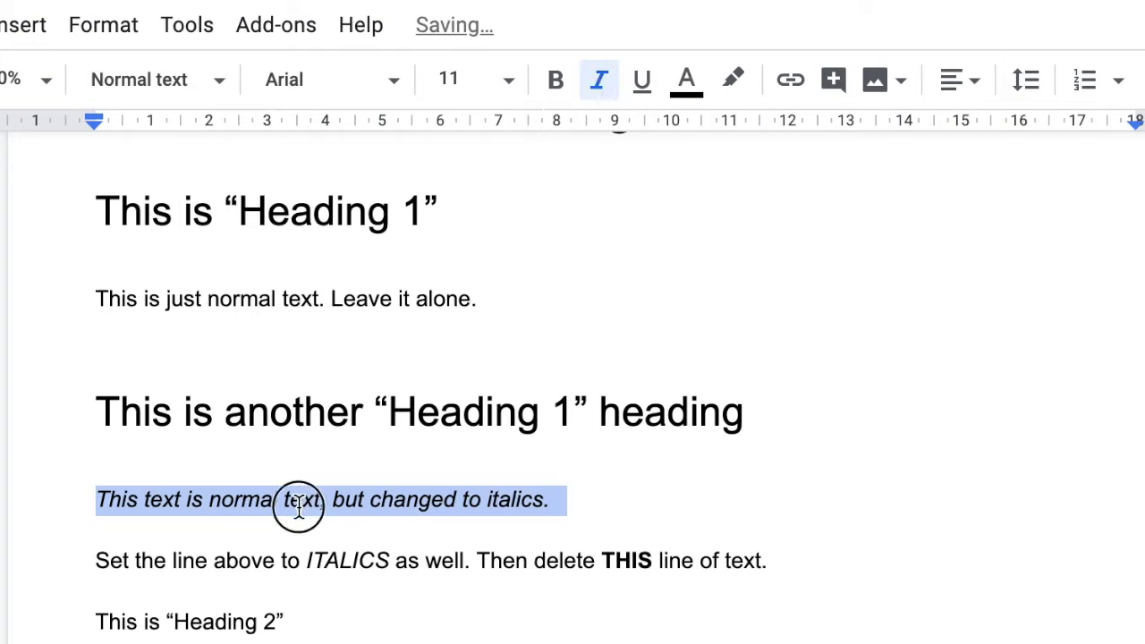
pyautogui.tripleClick(280, 501)
pyautogui.click(479, 499)
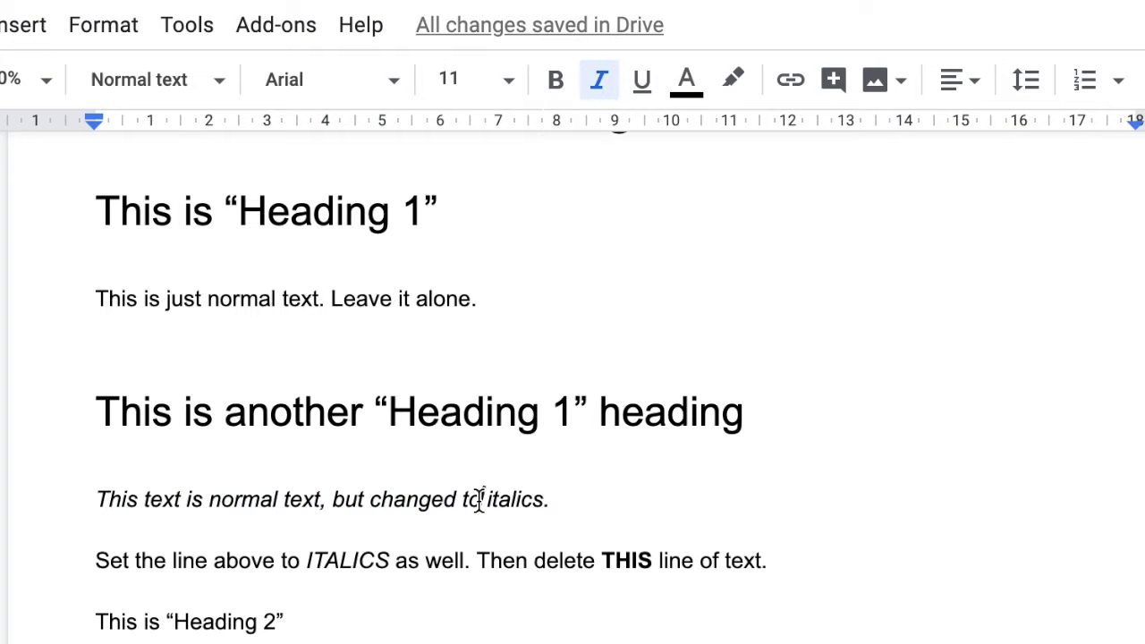
pyautogui.click(575, 502)
pyautogui.moveTo(575, 501); pyautogui.dragTo(87, 501)
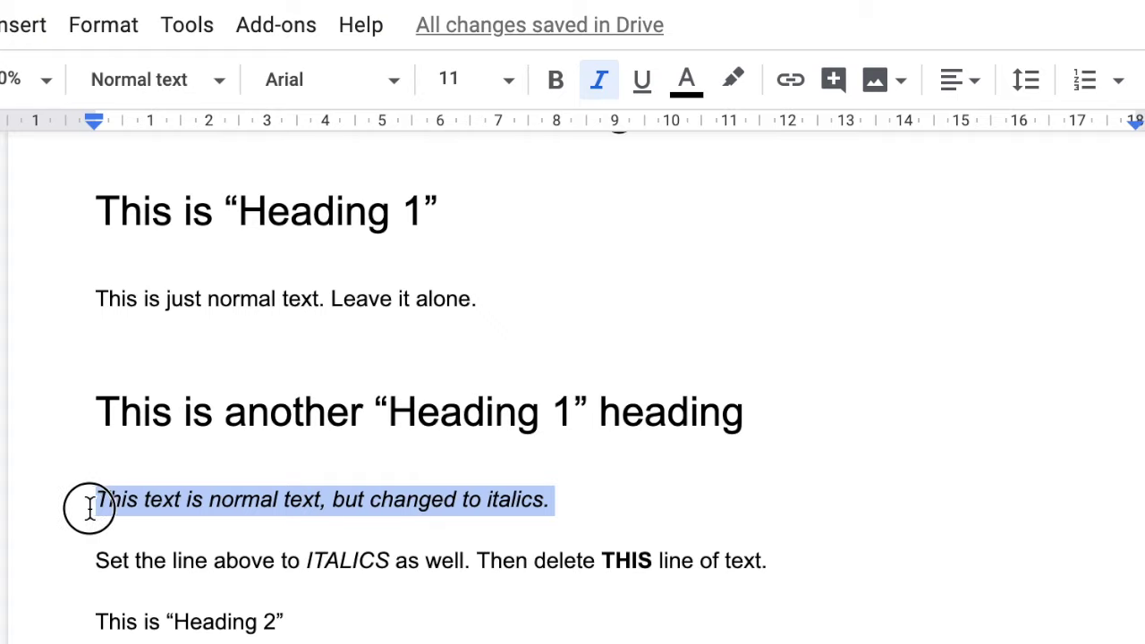
pyautogui.click(257, 508)
pyautogui.scroll(-2, 257, 509)
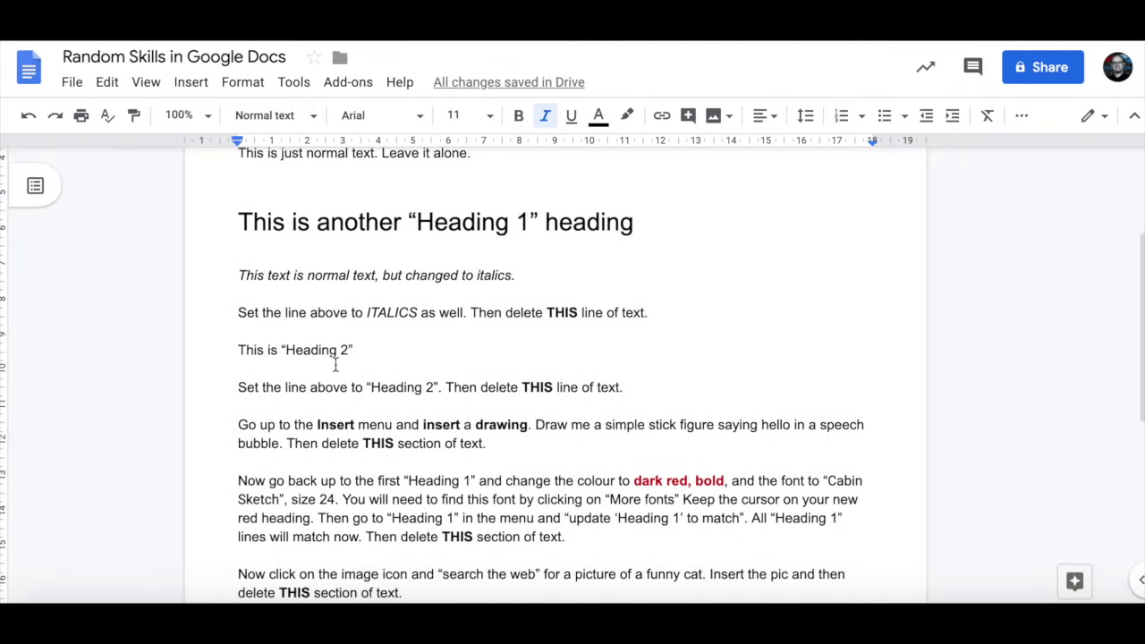
# Delete the ITALICS instruction line below the sentence
pyautogui.click(238, 313)
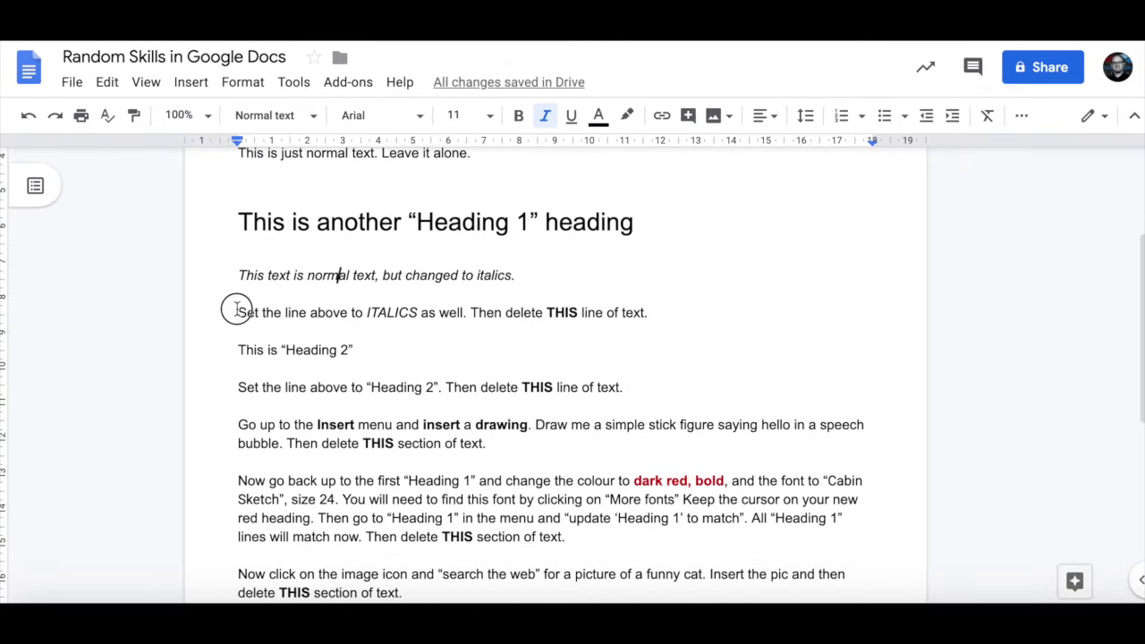
pyautogui.keyDown('shift'); pyautogui.click(661, 313); pyautogui.keyUp('shift')
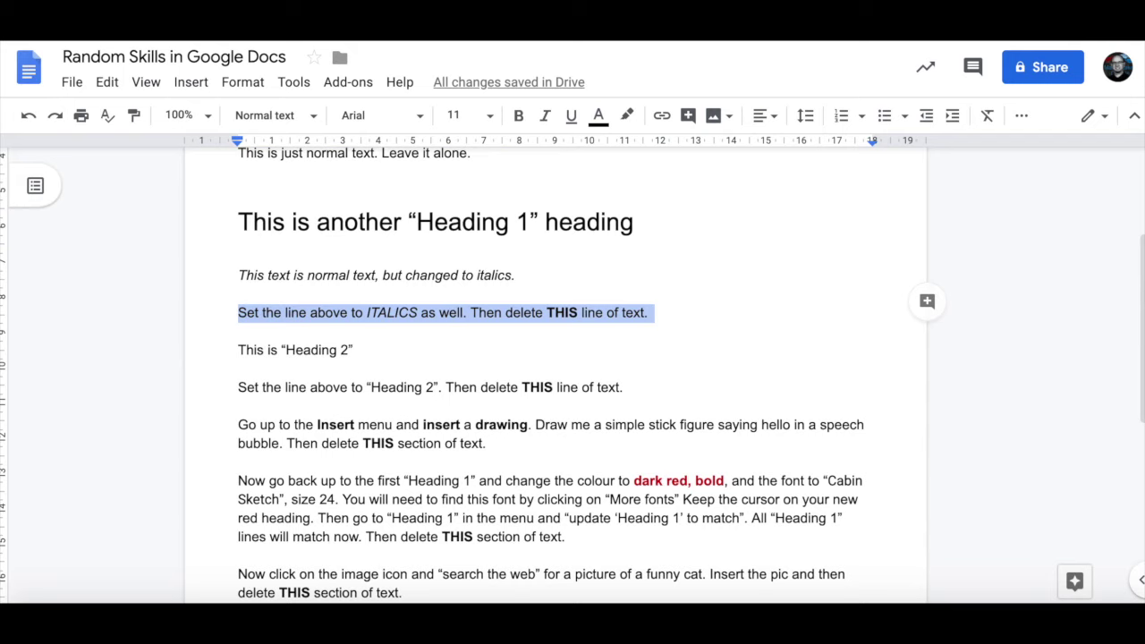
pyautogui.press('BackSpace')
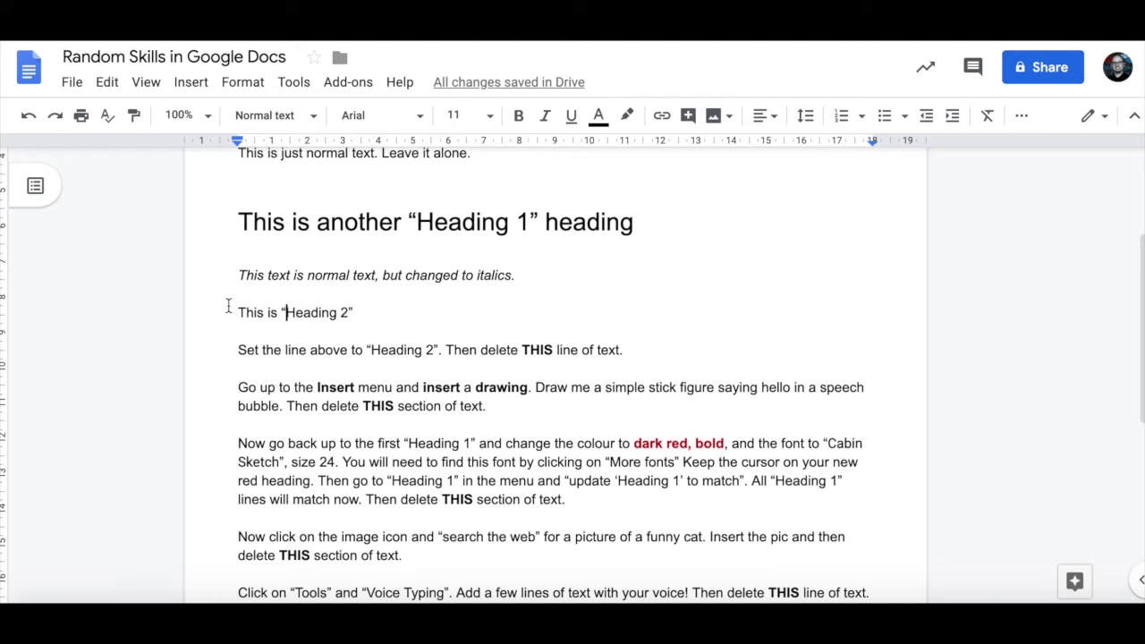
# Style 'This is “Heading 2”' as Heading 2 and delete the instruction line below it
pyautogui.click(288, 118)
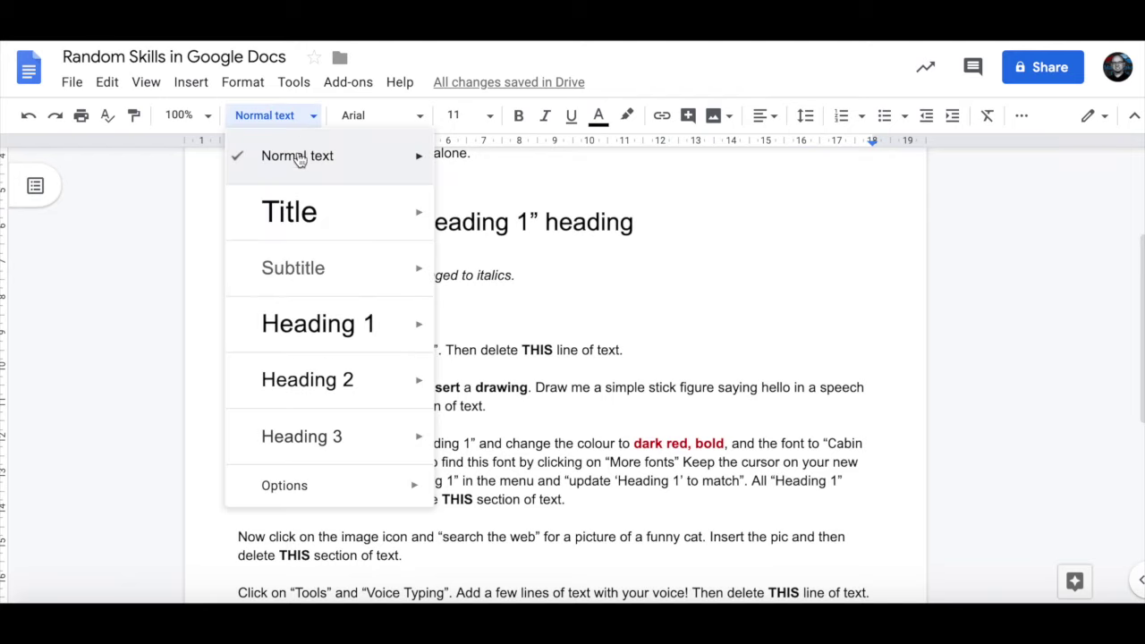
pyautogui.click(307, 380)
pyautogui.scroll(-1, 304, 340)
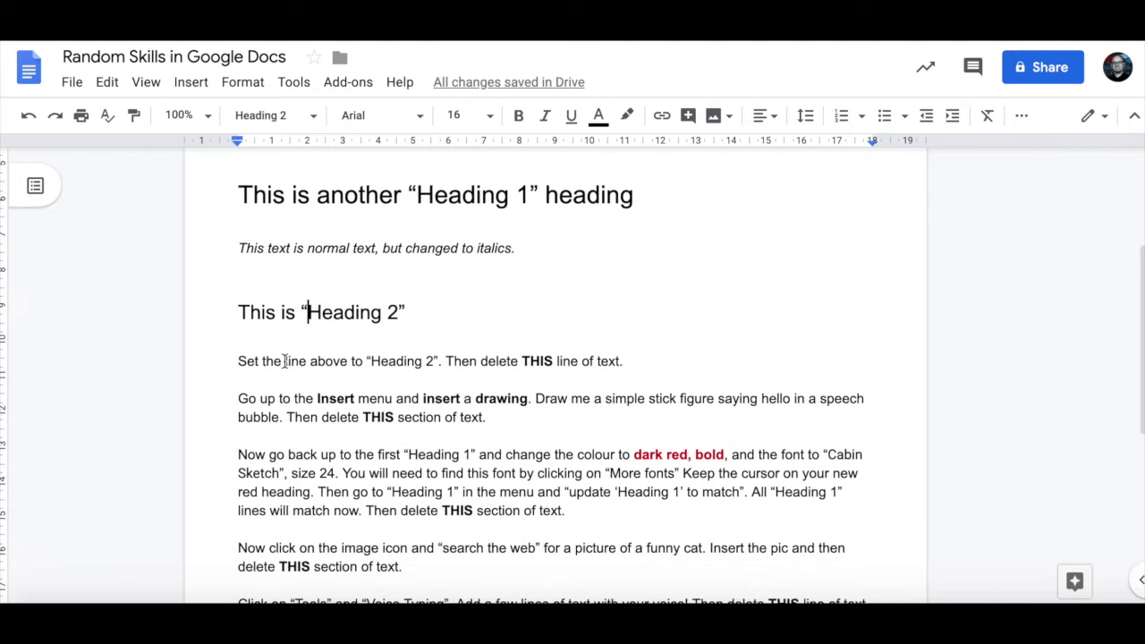
pyautogui.tripleClick(284, 361)
pyautogui.press('BackSpace')
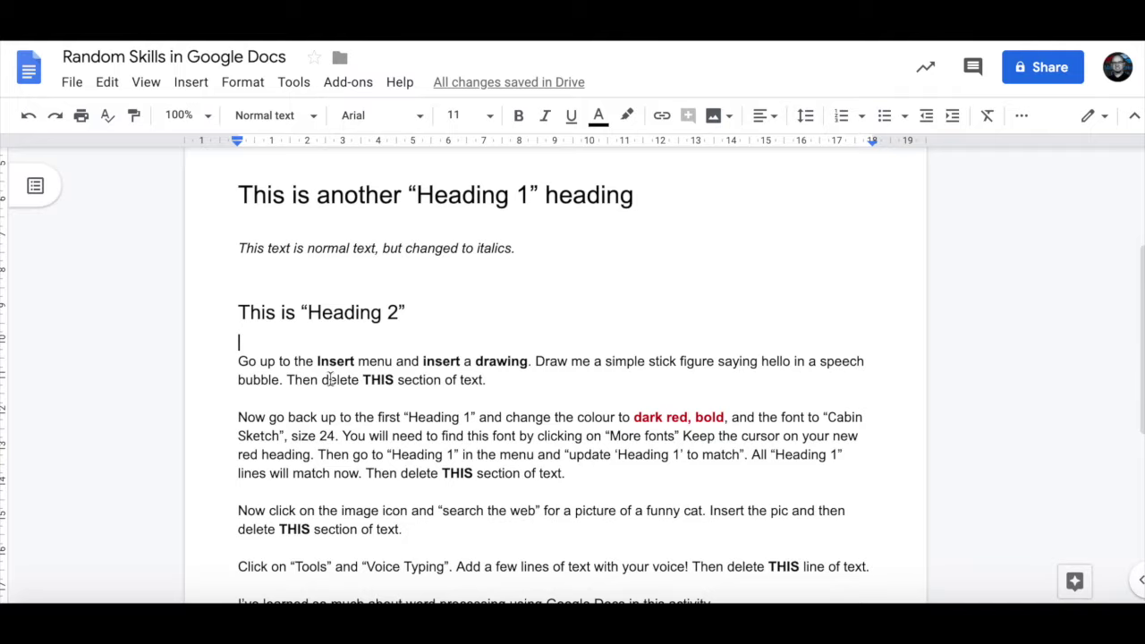
# Insert a new blank drawing through Insert > Drawing > New
pyautogui.click(190, 82)
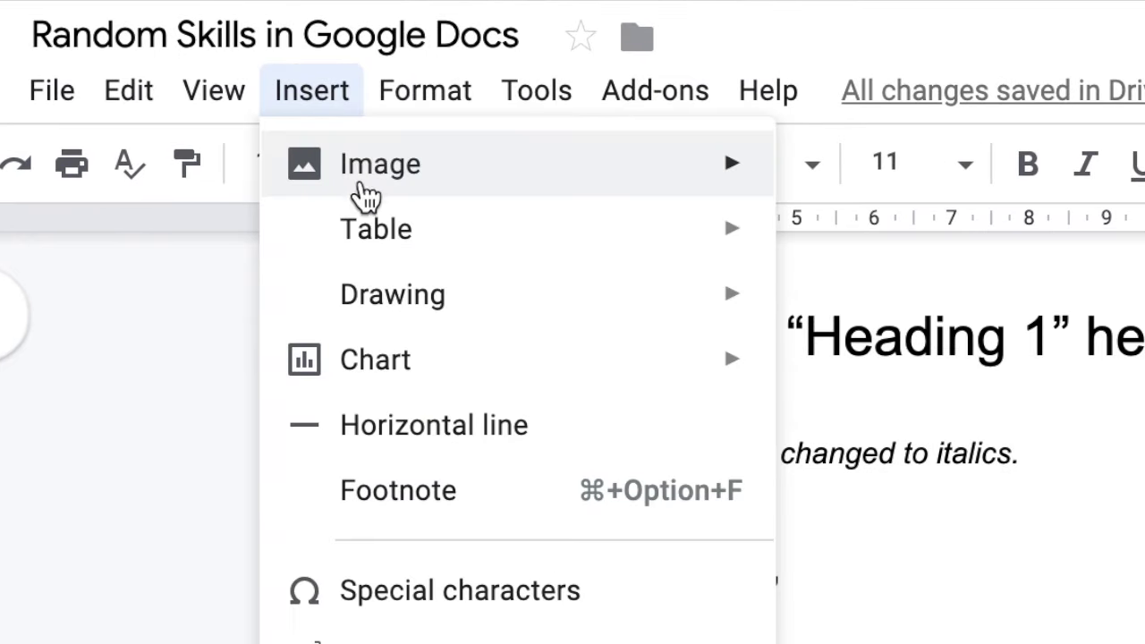
pyautogui.moveTo(420, 322)
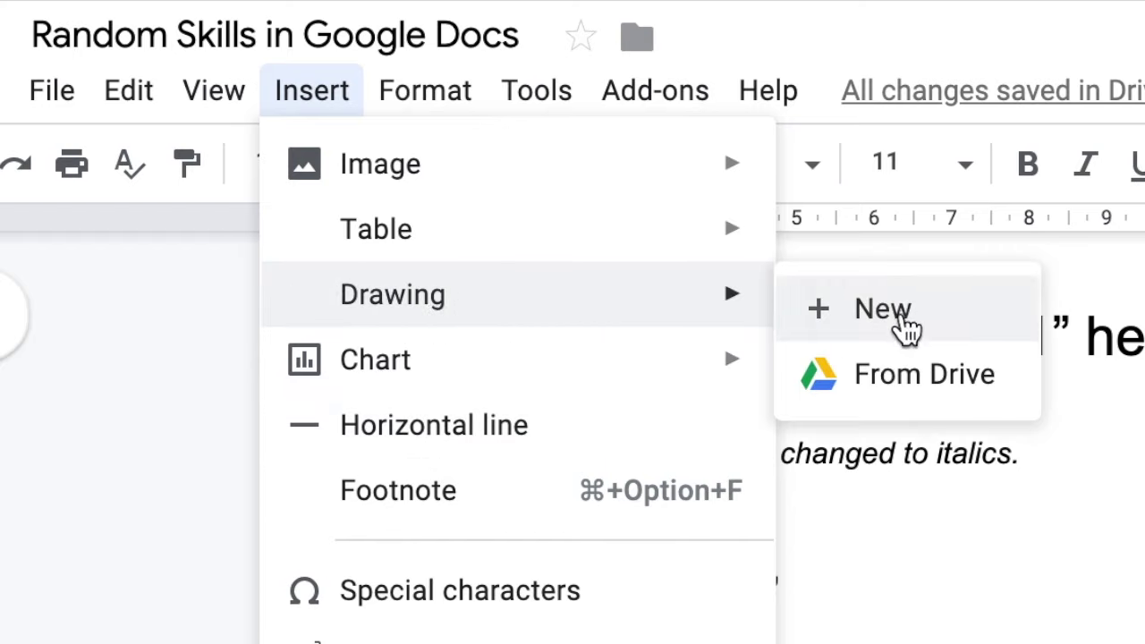
pyautogui.click(905, 321)
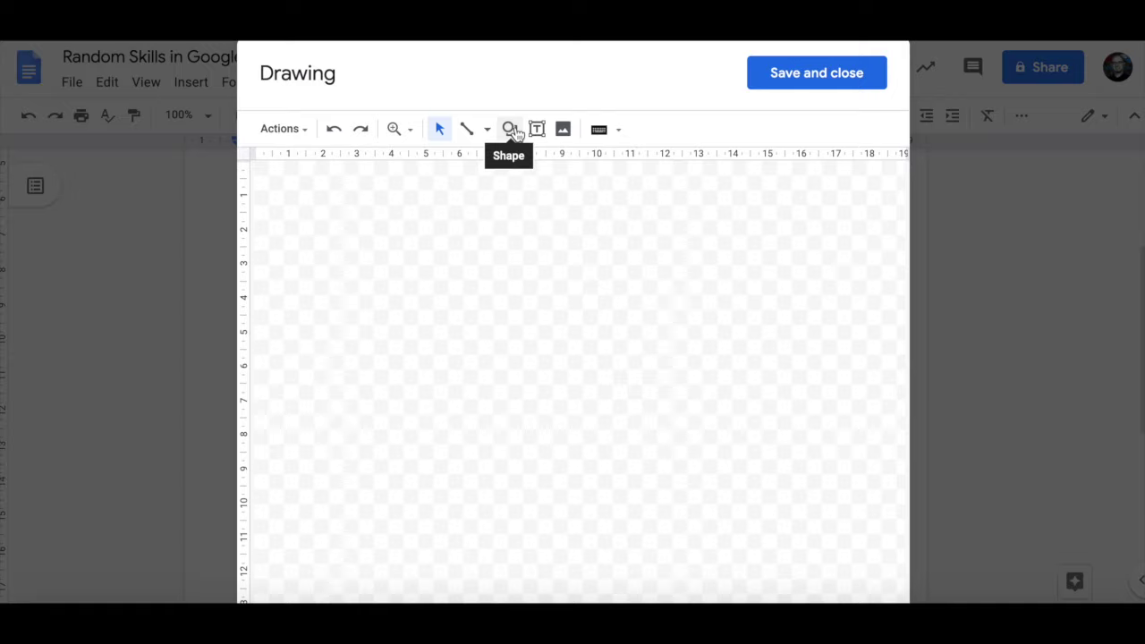
# Draw the stick figure's vertical body as a straight 8px line
pyautogui.click(513, 131)
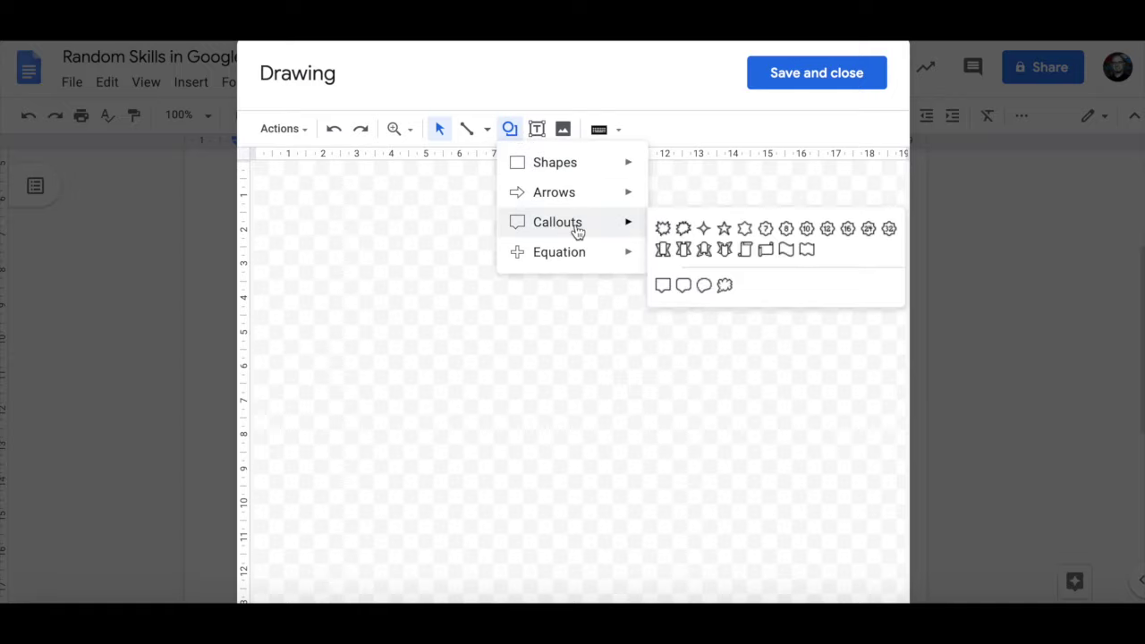
pyautogui.click(469, 132)
pyautogui.click(487, 131)
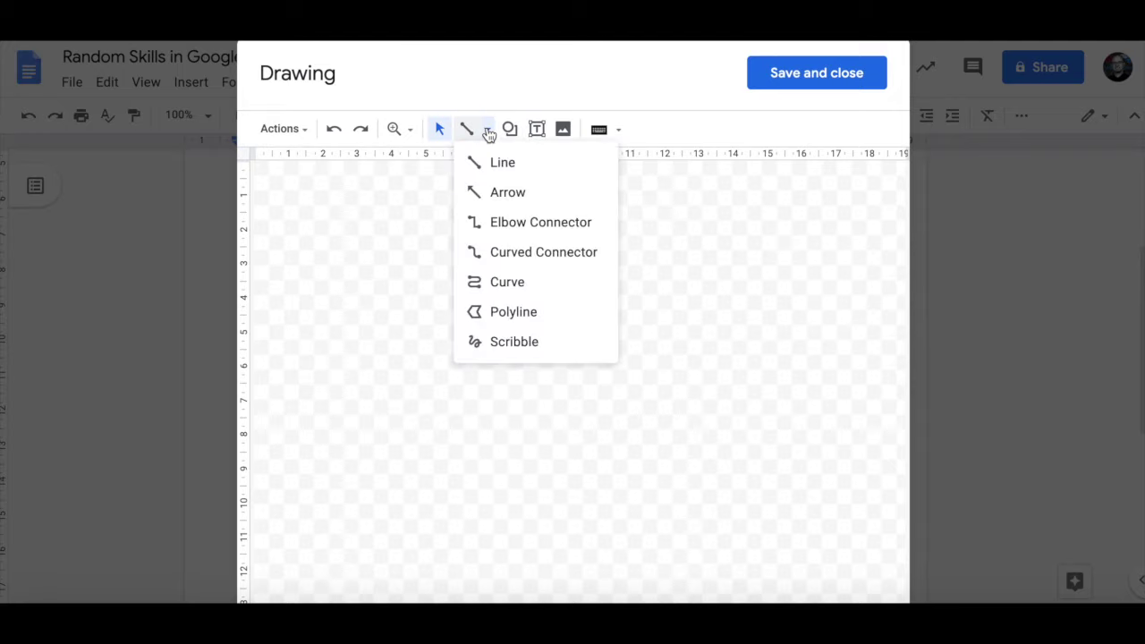
pyautogui.click(495, 165)
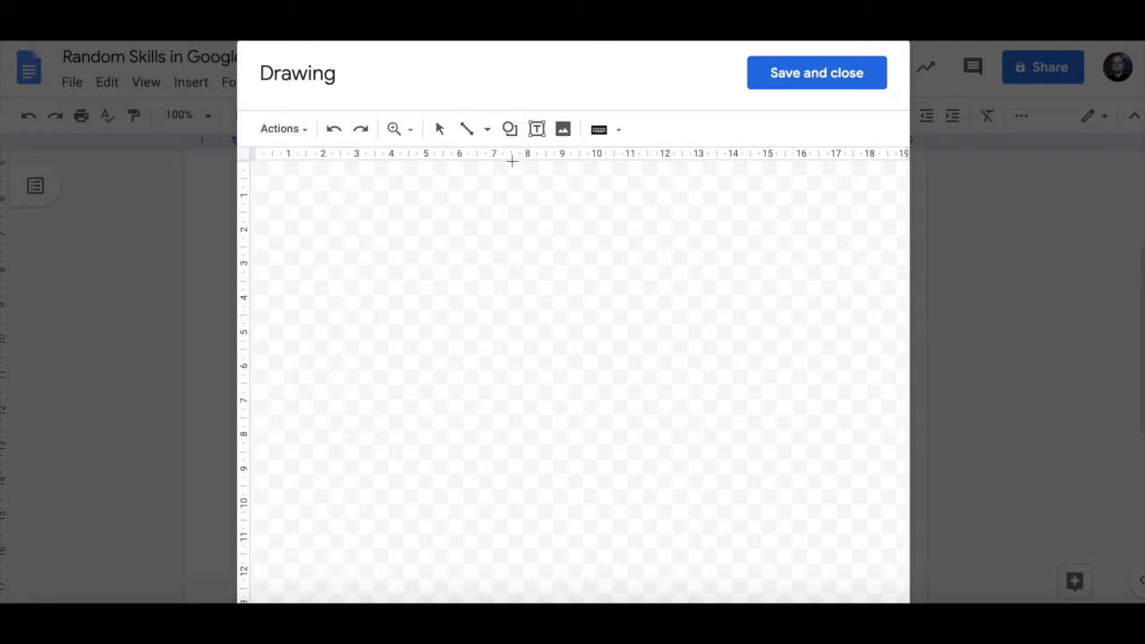
pyautogui.moveTo(415, 240); pyautogui.dragTo(416, 409)
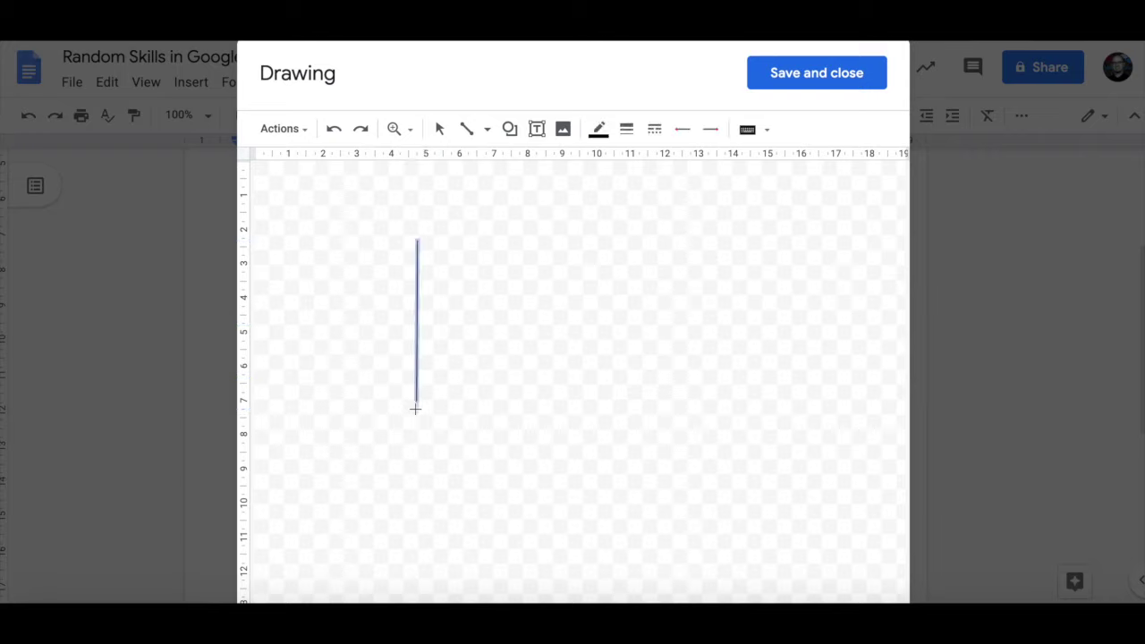
pyautogui.click(628, 133)
pyautogui.click(644, 291)
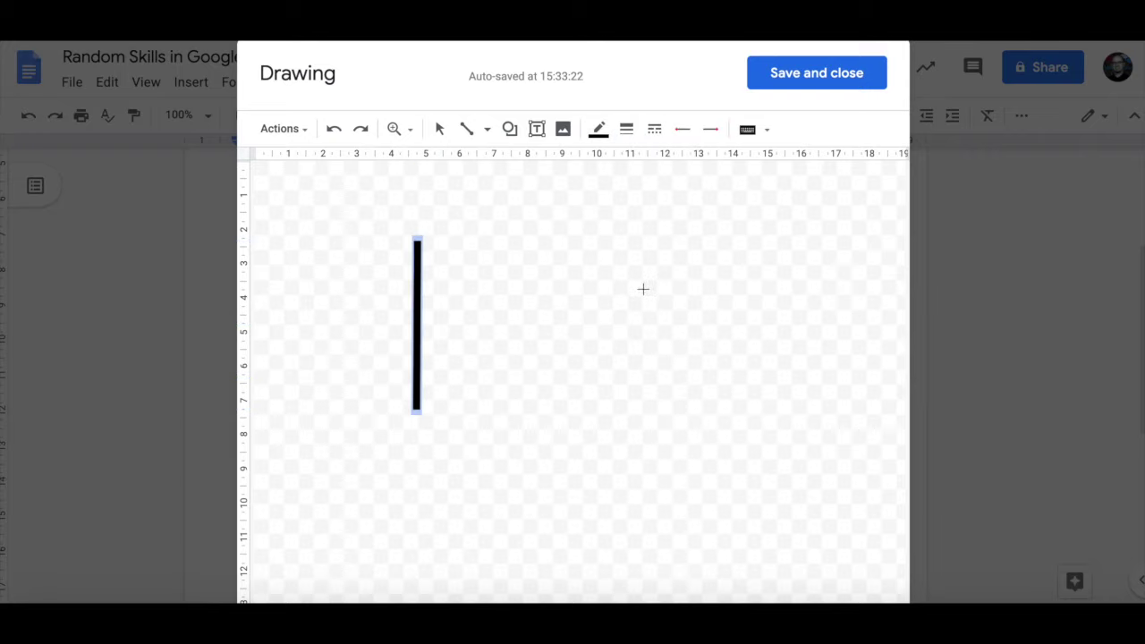
# Draw a horizontal crossbar for the arms and two diagonal legs
pyautogui.moveTo(375, 295); pyautogui.dragTo(476, 287)
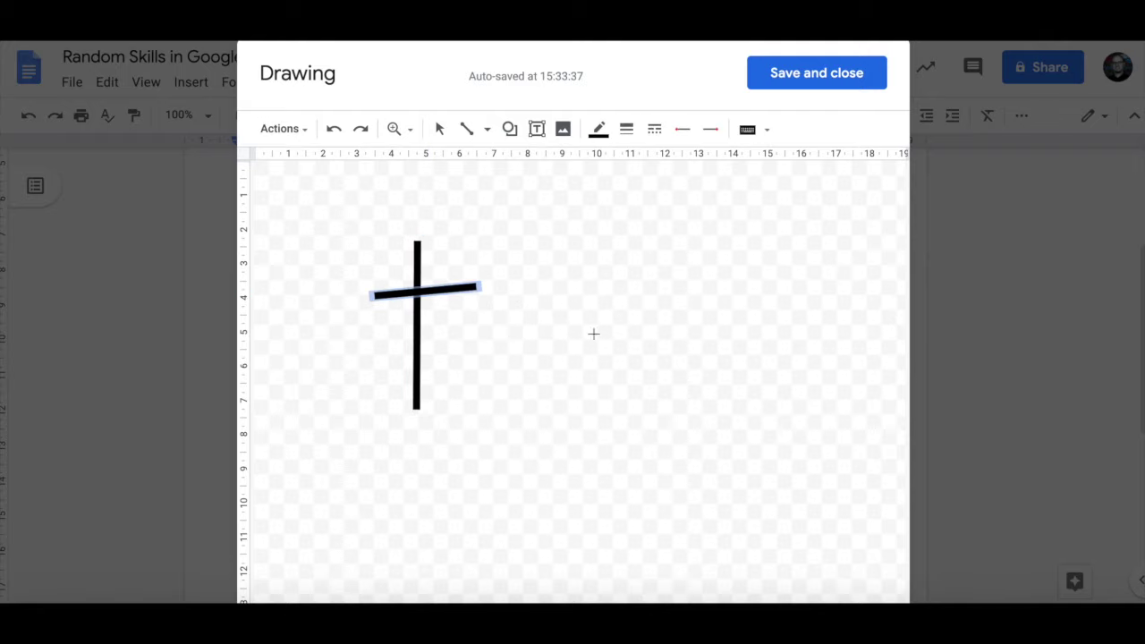
pyautogui.moveTo(416, 408)
pyautogui.mouseDown()
pyautogui.moveTo(370, 511)
pyautogui.moveTo(461, 517)
pyautogui.mouseUp()
pyautogui.click(439, 129)
pyautogui.click(429, 433)
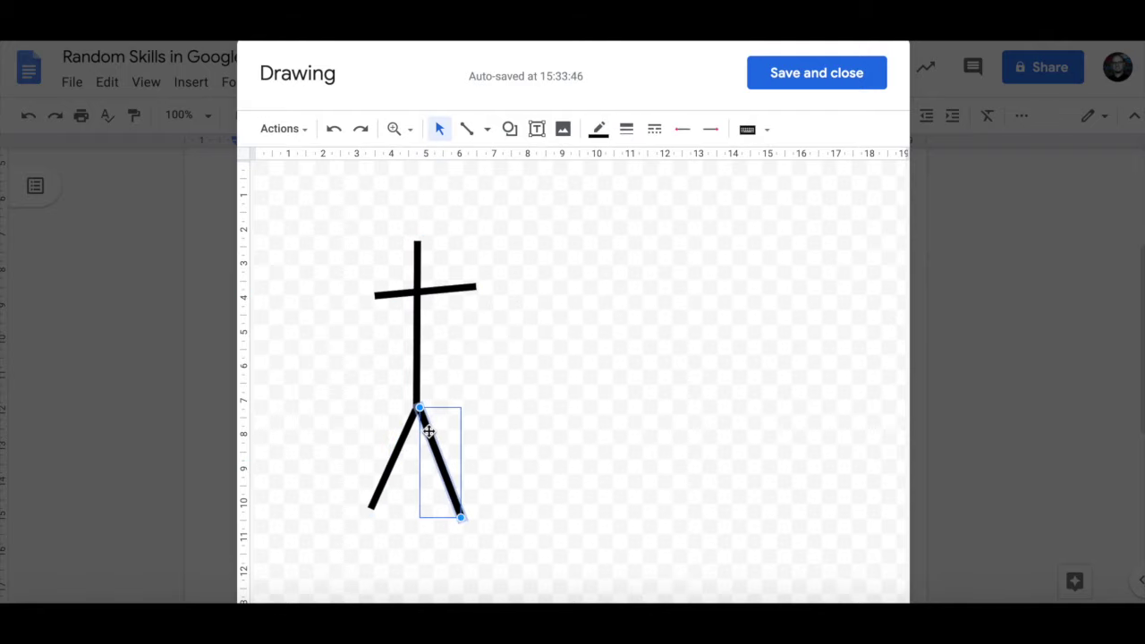
pyautogui.press('Up')
pyautogui.press('Up')
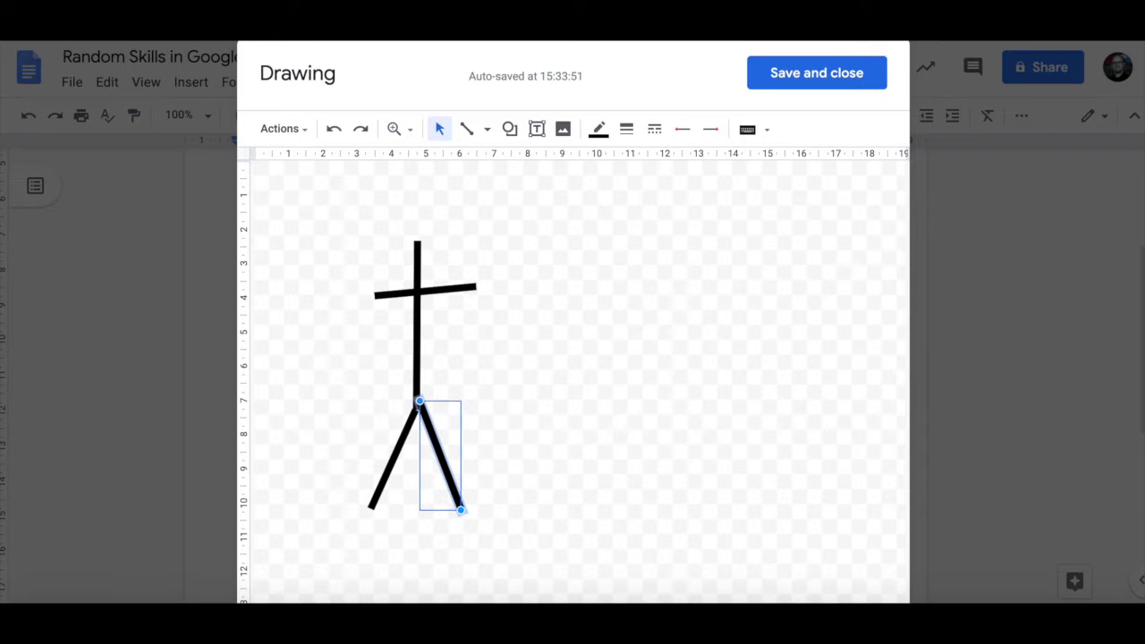
pyautogui.press('Up')
pyautogui.press('Up')
# Nudge the right leg with arrow keys until it sits in place
pyautogui.press('Down')
pyautogui.press('Down')
pyautogui.press('Down')
pyautogui.press('Down')
pyautogui.press('Up')
pyautogui.press('Up')
pyautogui.press('Up')
pyautogui.press('Up')
pyautogui.press('Up')
pyautogui.press('Up')
pyautogui.press('Up')
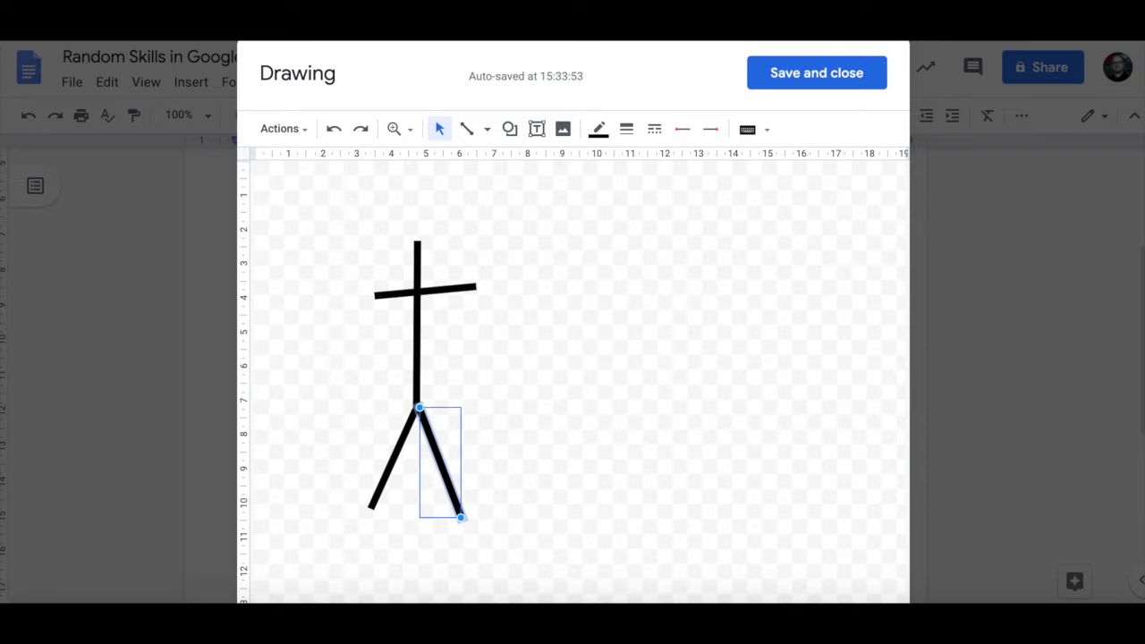
pyautogui.press('Down')
pyautogui.press('Down')
pyautogui.press('Down')
pyautogui.press('Down')
pyautogui.press('Down')
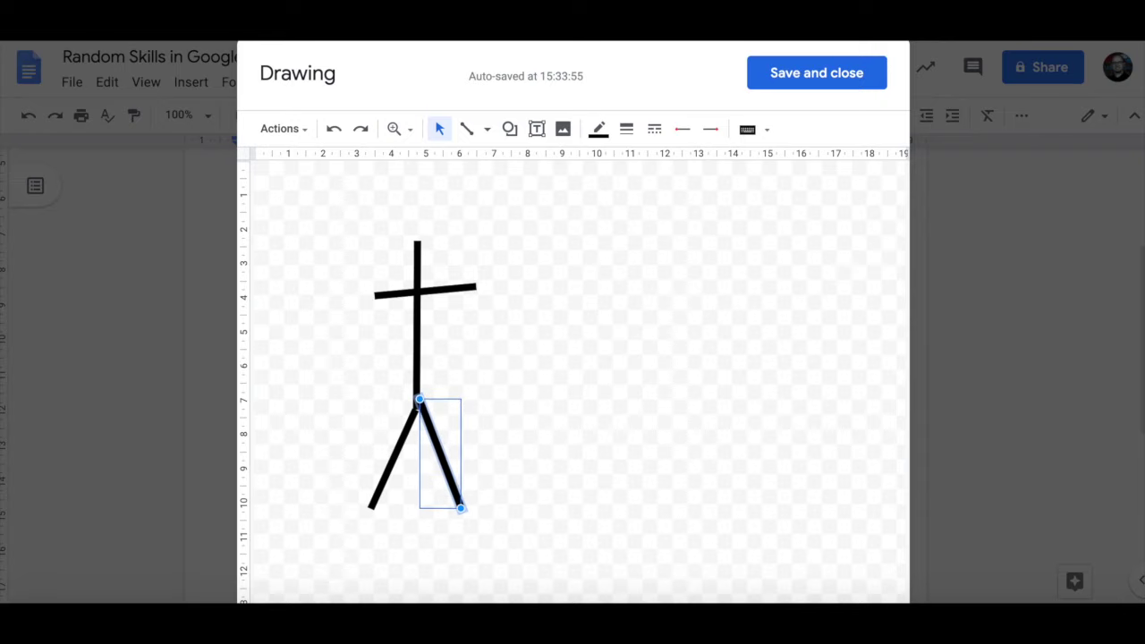
pyautogui.press('Down')
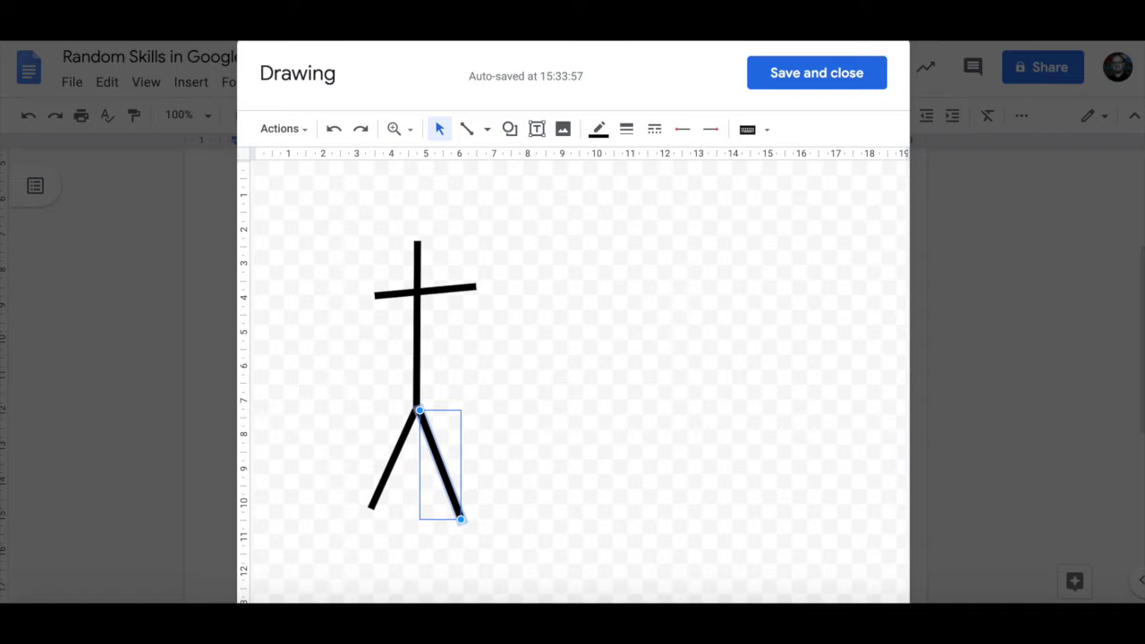
pyautogui.press('Up')
pyautogui.press('Up')
pyautogui.press('Up')
pyautogui.press('Up')
pyautogui.press('Up')
pyautogui.press('Up')
pyautogui.press('Up')
pyautogui.press('Up')
pyautogui.press('Down')
pyautogui.press('Down')
pyautogui.press('Down')
pyautogui.press('Down')
pyautogui.press('Down')
pyautogui.press('Down')
pyautogui.press('Up')
pyautogui.press('Up')
pyautogui.press('Down')
pyautogui.press('Down')
pyautogui.press('Down')
pyautogui.click(506, 388)
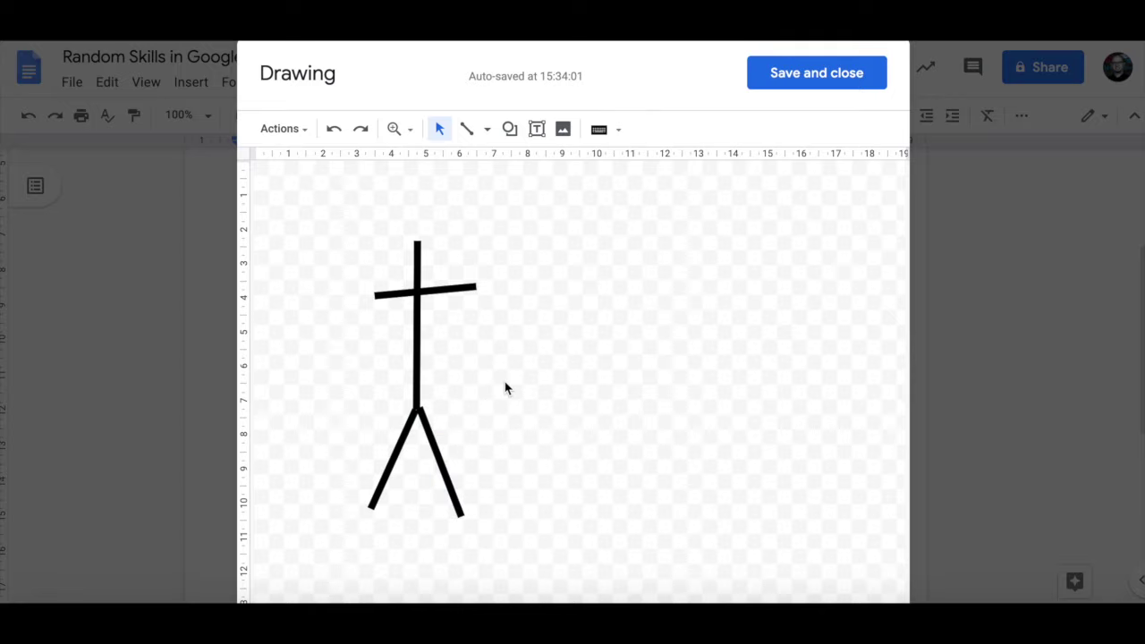
pyautogui.click(429, 430)
pyautogui.press('Left')
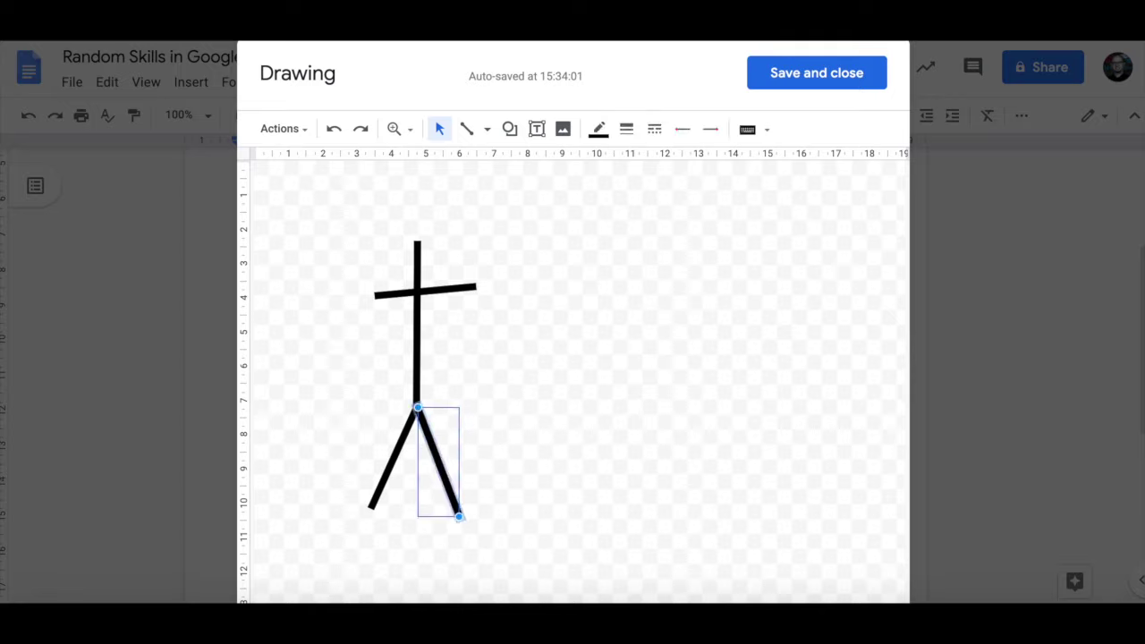
pyautogui.click(573, 336)
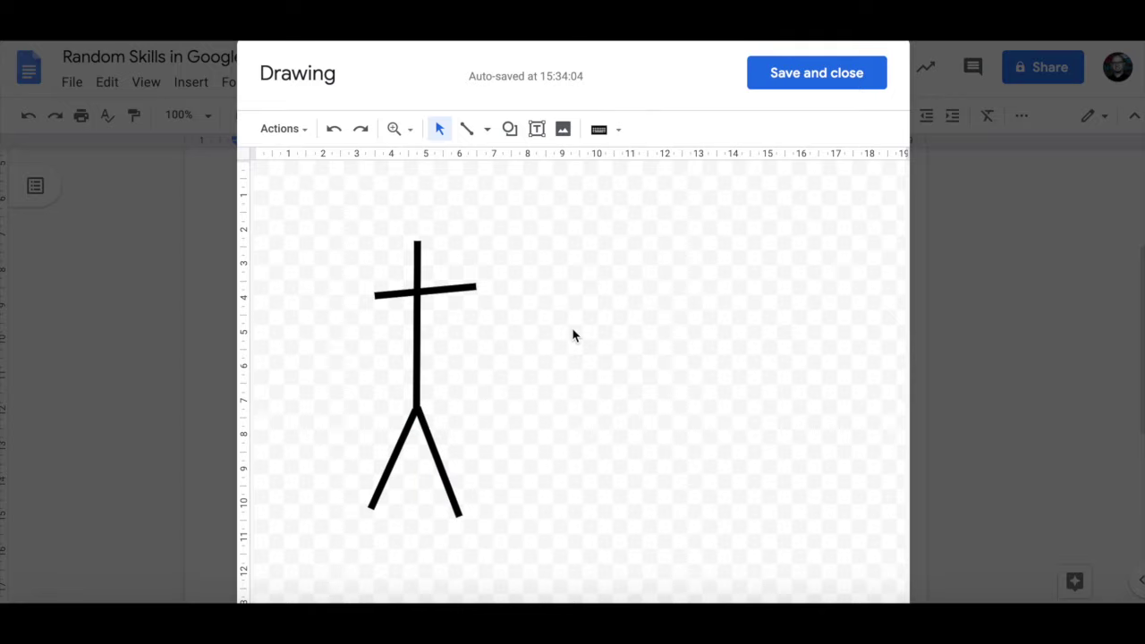
pyautogui.click(511, 131)
pyautogui.moveTo(614, 174)
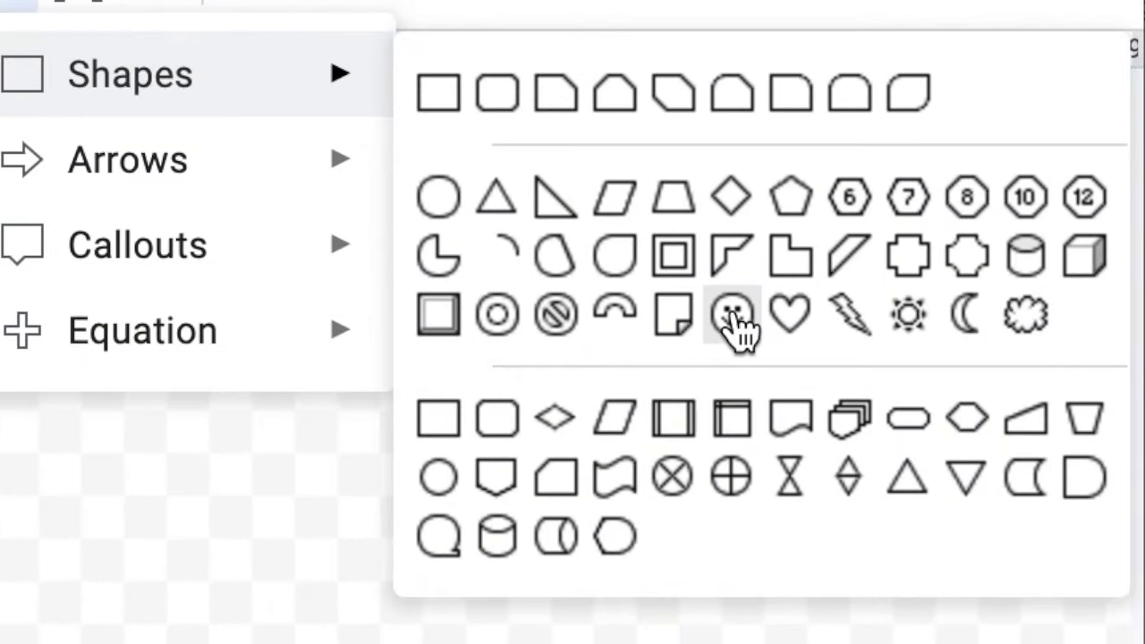
# Add a smiley-face head above the body with light grey fill and 4px outline
pyautogui.click(732, 315)
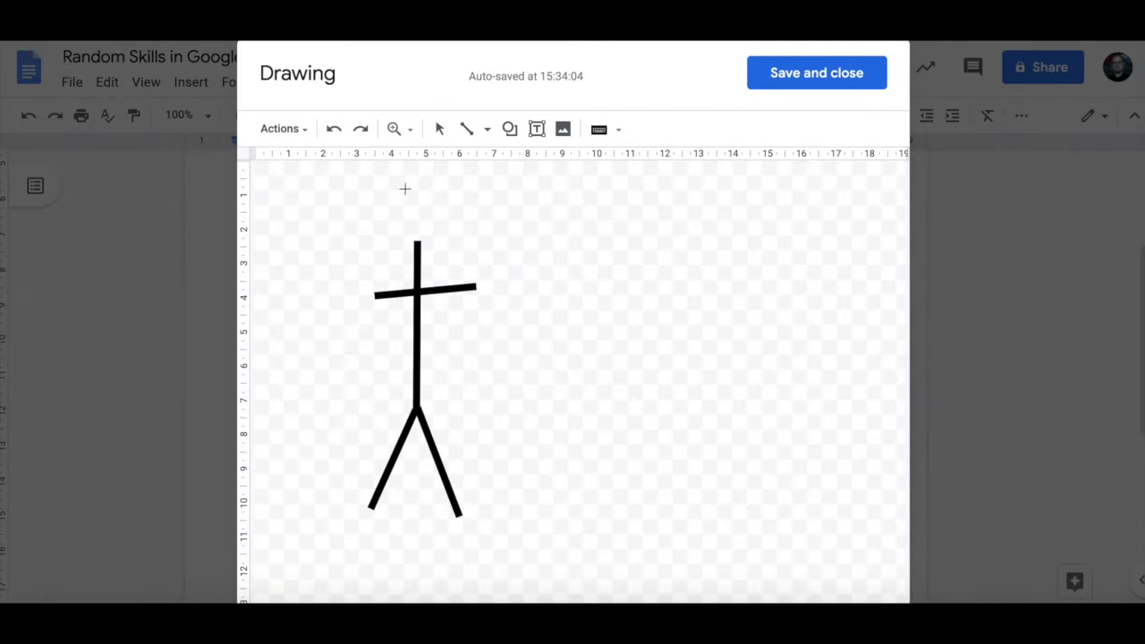
pyautogui.moveTo(380, 171); pyautogui.dragTo(453, 245)
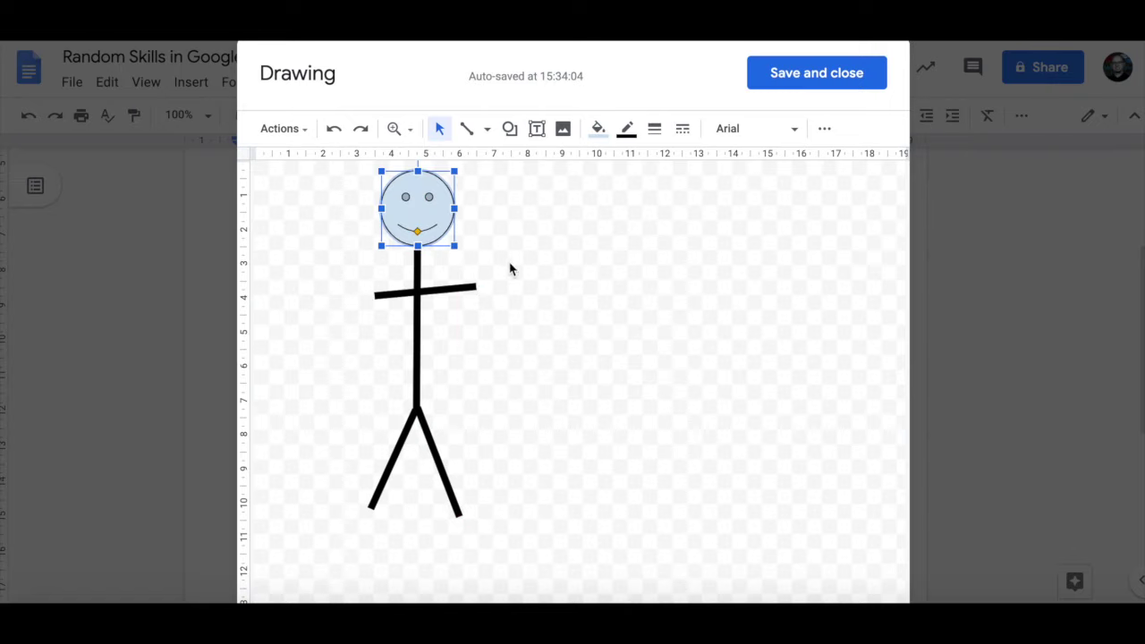
pyautogui.click(598, 131)
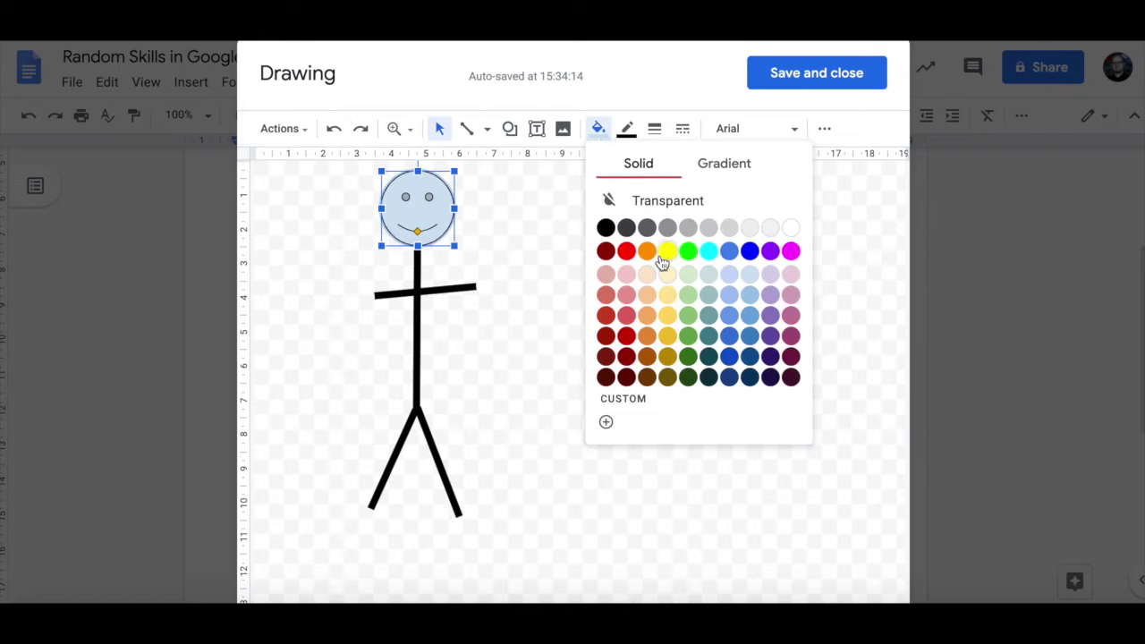
pyautogui.click(688, 335)
pyautogui.click(598, 130)
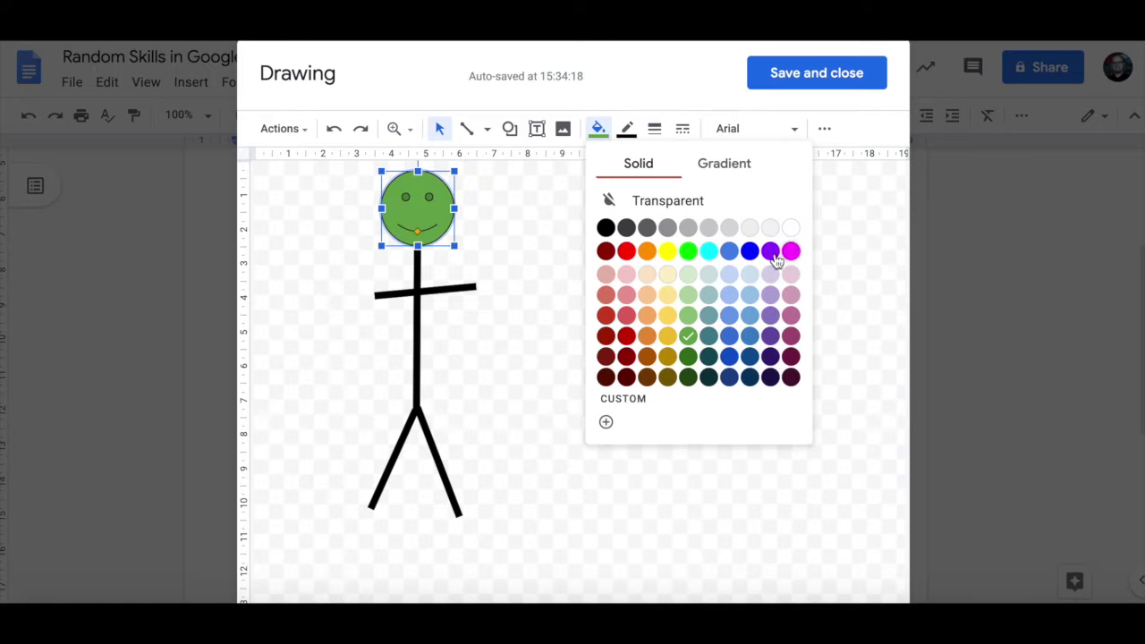
pyautogui.click(749, 227)
pyautogui.click(660, 131)
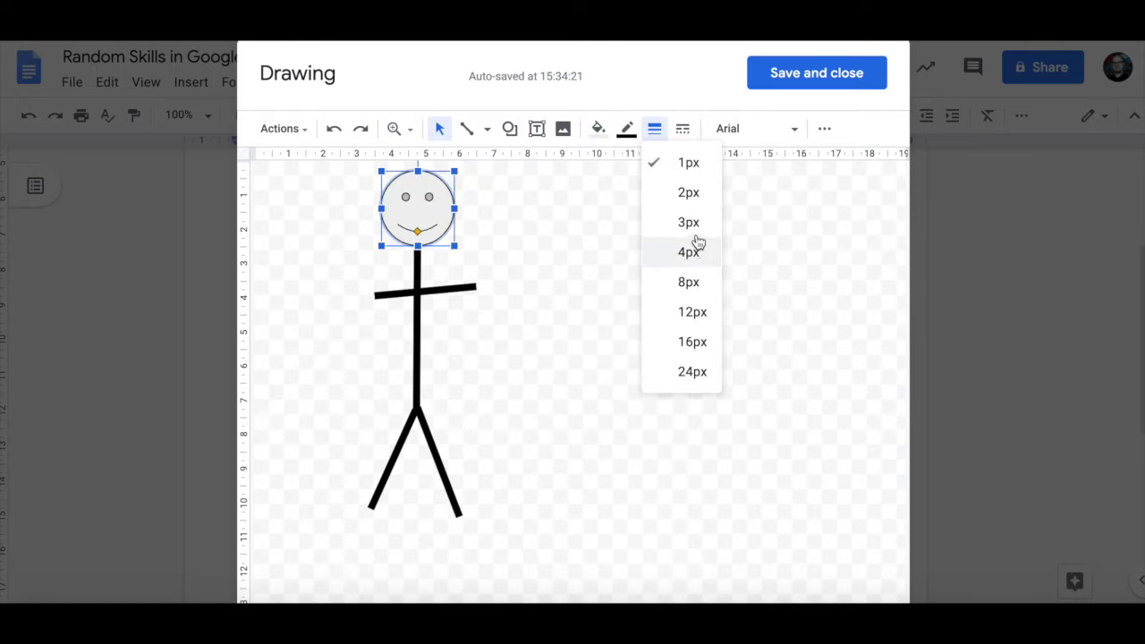
pyautogui.click(696, 246)
# Adjust the head's mouth handle so the face smiles
pyautogui.click(565, 234)
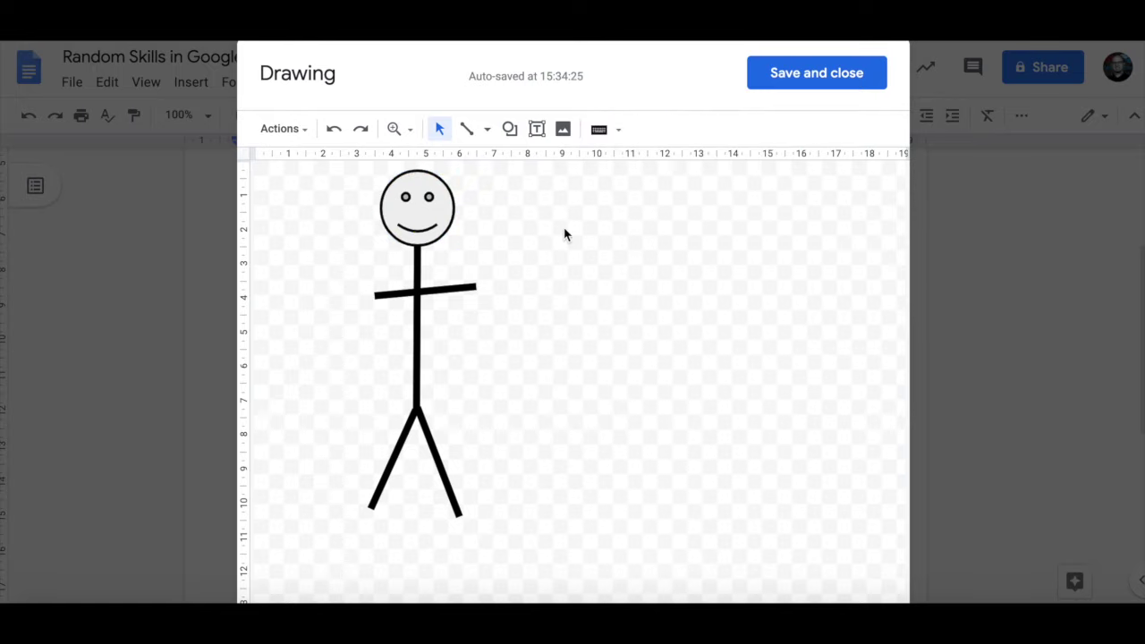
pyautogui.click(414, 230)
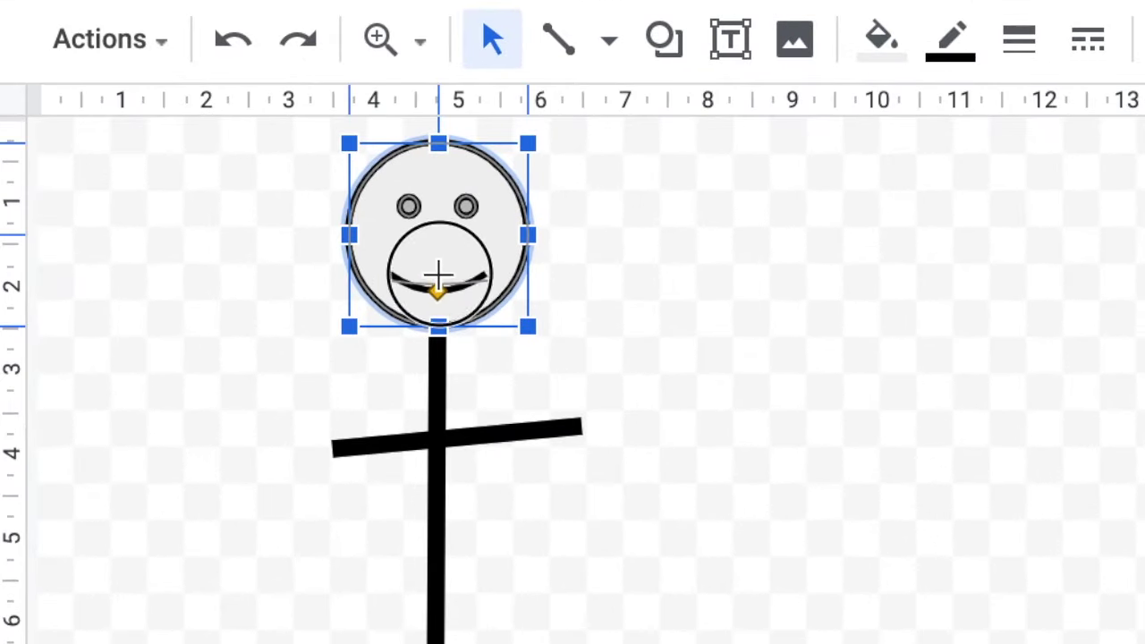
pyautogui.moveTo(437, 273); pyautogui.dragTo(437, 271)
pyautogui.click(692, 270)
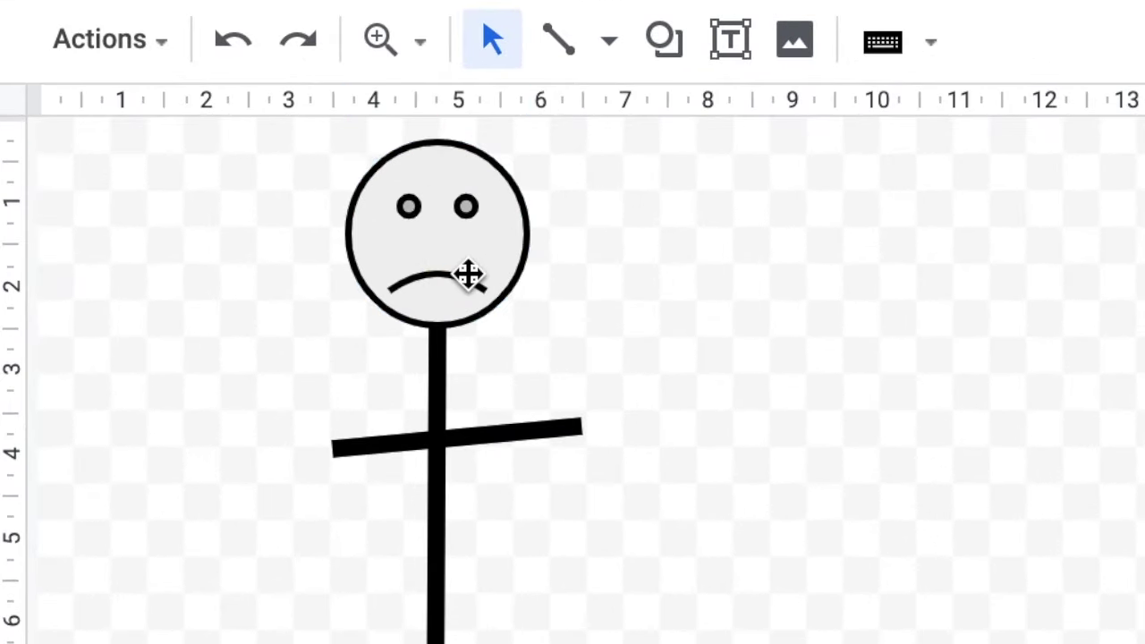
pyautogui.click(439, 276)
pyautogui.moveTo(440, 272); pyautogui.dragTo(447, 299)
pyautogui.click(735, 266)
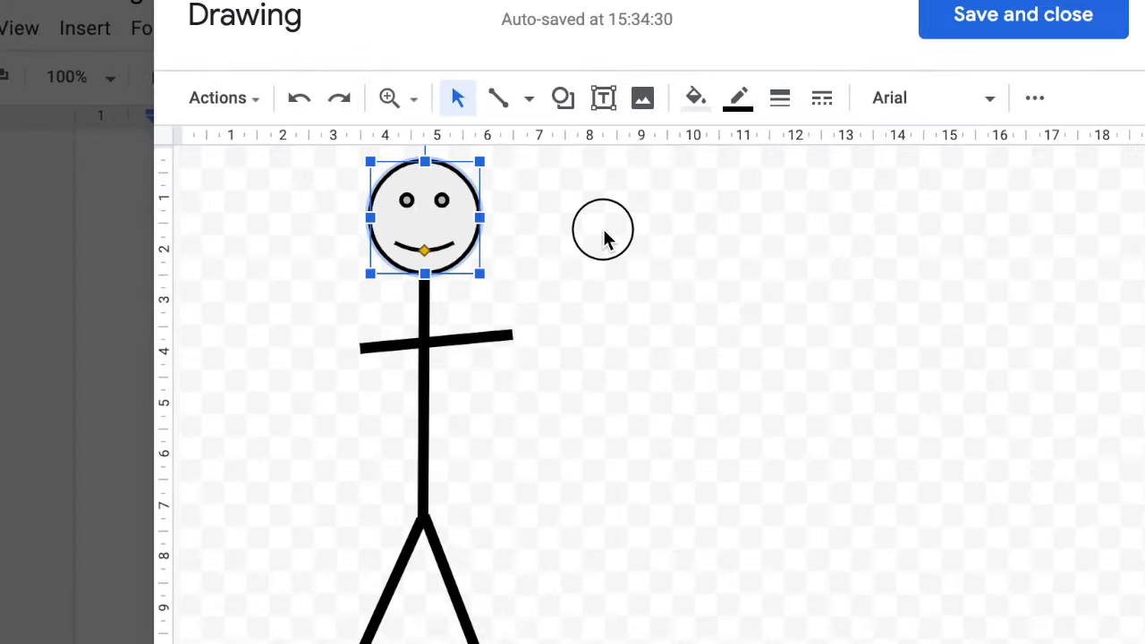
pyautogui.click(605, 238)
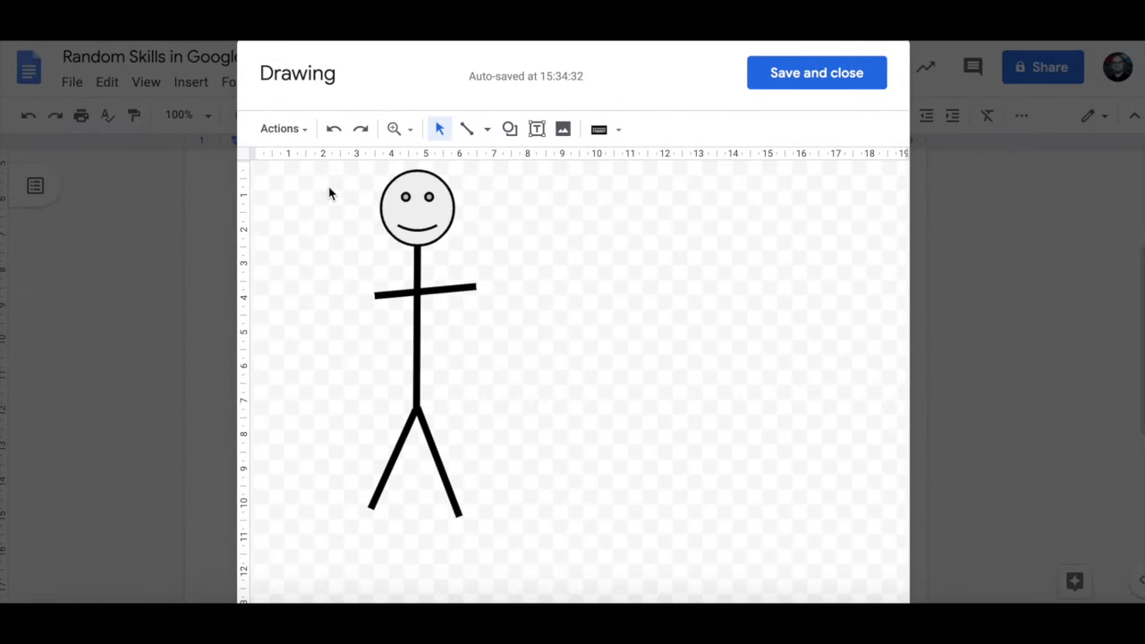
# Select the whole stick figure and move it down slightly
pyautogui.moveTo(329, 193); pyautogui.dragTo(555, 543)
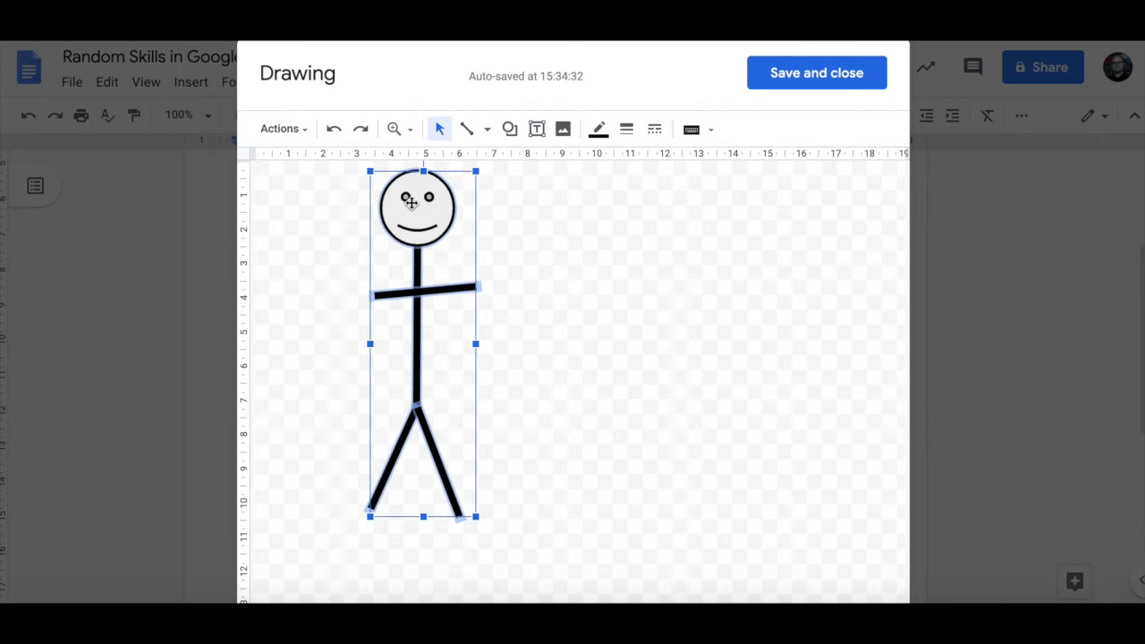
pyautogui.moveTo(409, 215); pyautogui.dragTo(412, 251)
pyautogui.click(575, 306)
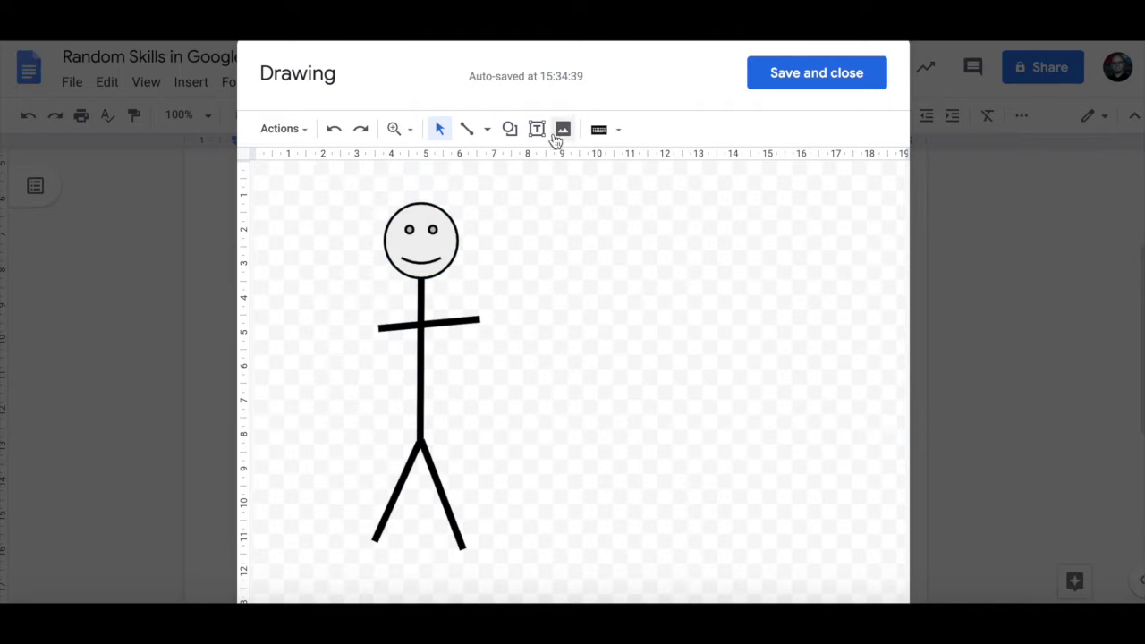
pyautogui.click(509, 128)
# Draw a round speech-bubble callout right of the figure, its tail pointing at the head
pyautogui.moveTo(561, 172)
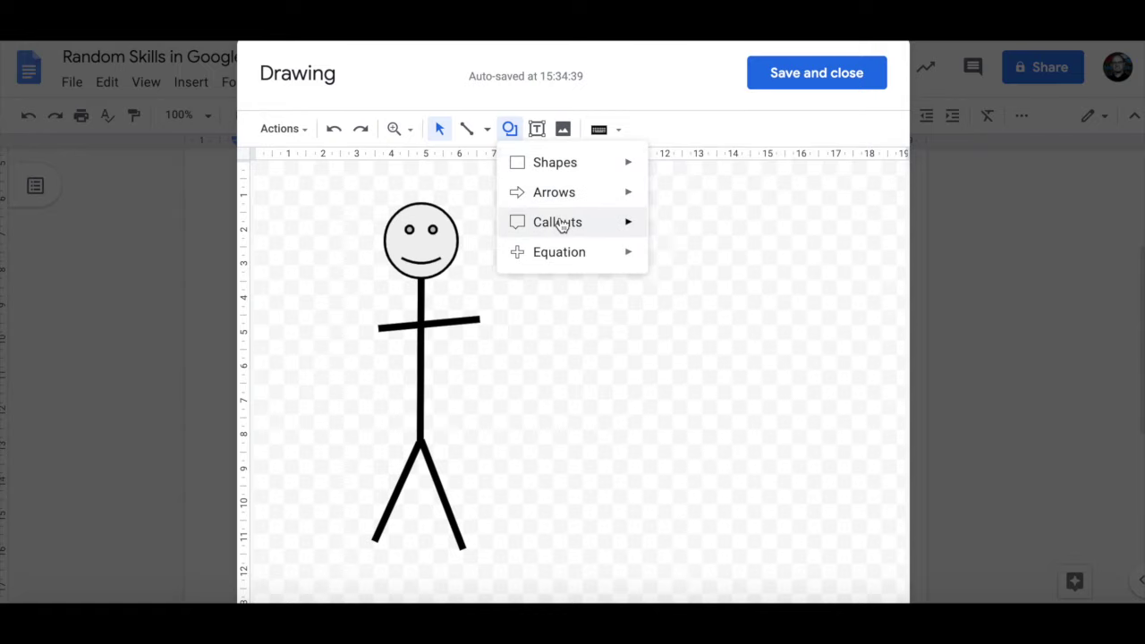
pyautogui.moveTo(561, 225)
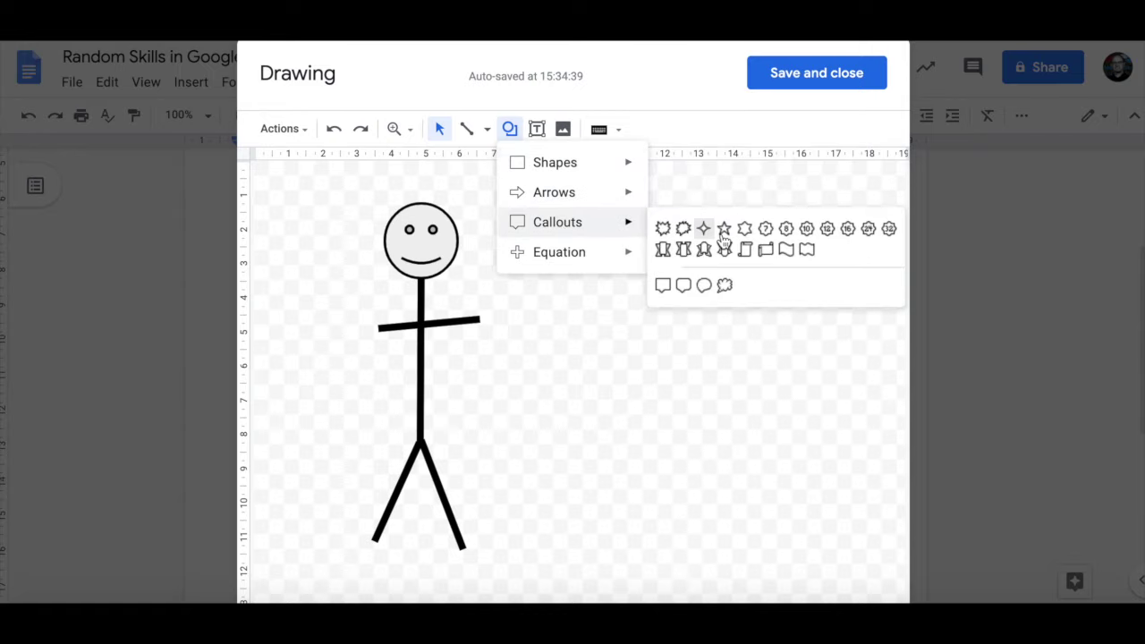
pyautogui.click(704, 286)
pyautogui.moveTo(525, 216); pyautogui.dragTo(762, 379)
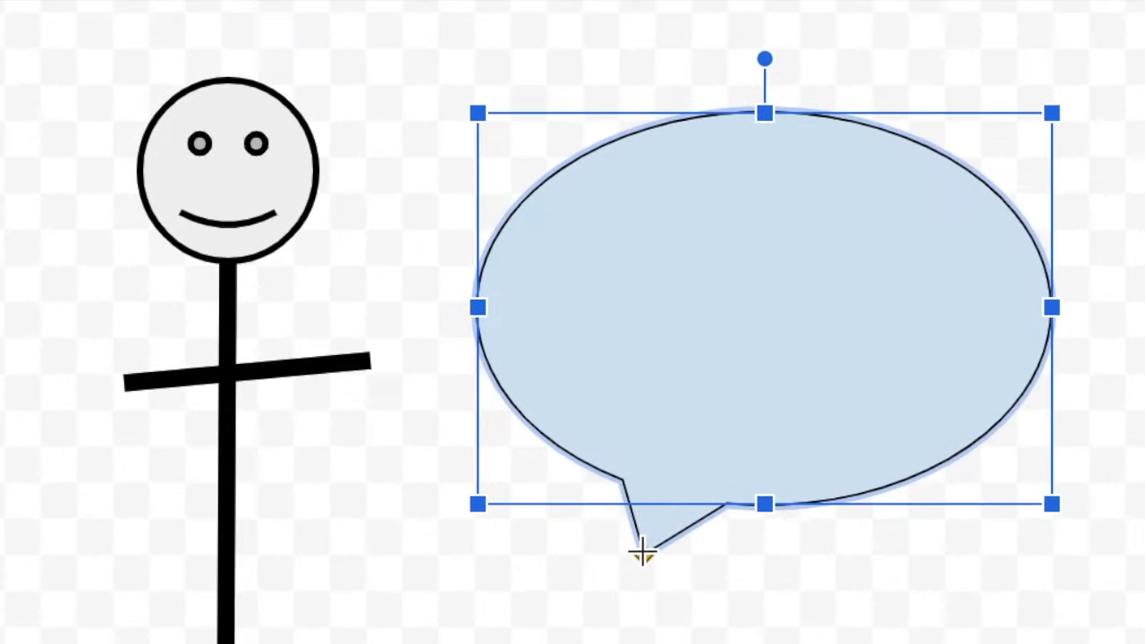
pyautogui.moveTo(593, 399); pyautogui.dragTo(506, 329)
pyautogui.moveTo(436, 387); pyautogui.dragTo(338, 222)
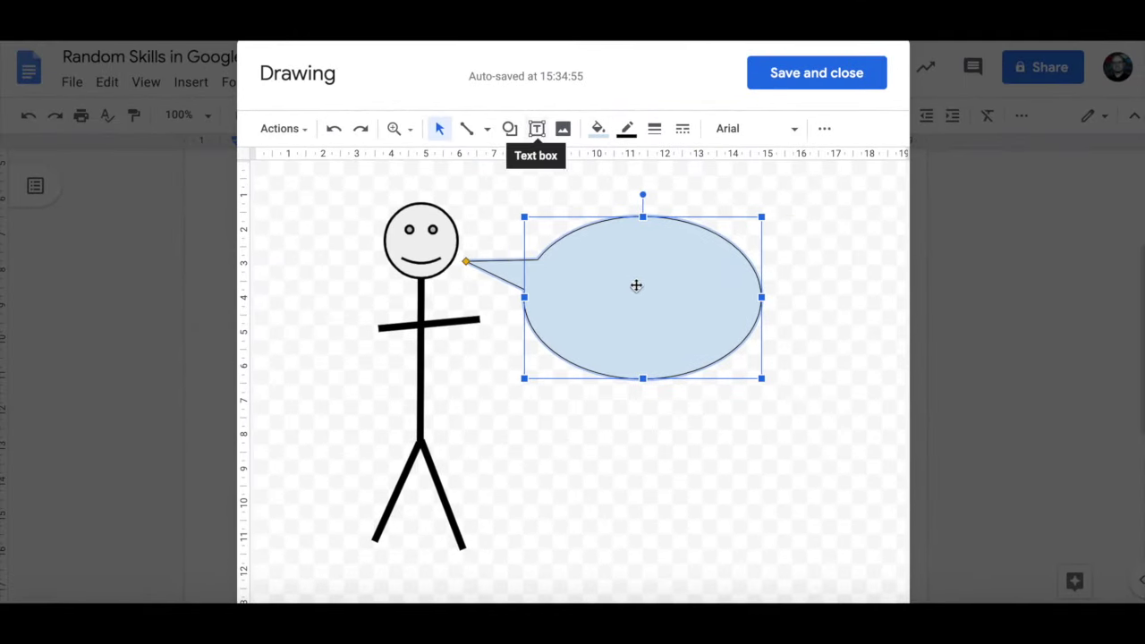
pyautogui.doubleClick(638, 283)
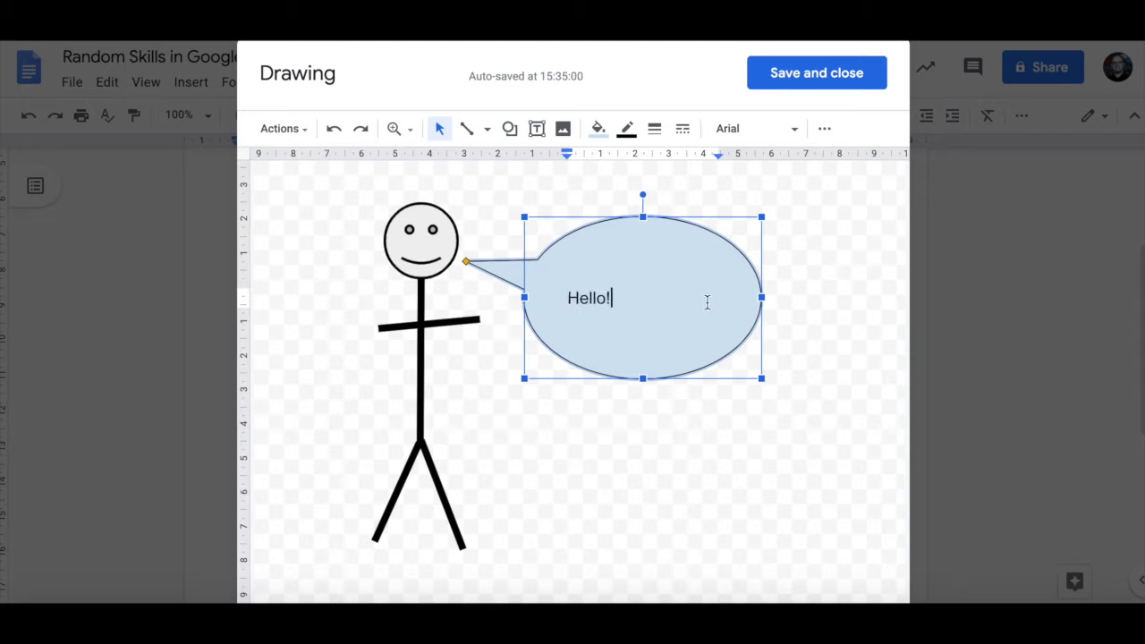
# Format the bubble's Hello! in Aladin, size 36, centred
pyautogui.tripleClick(595, 297)
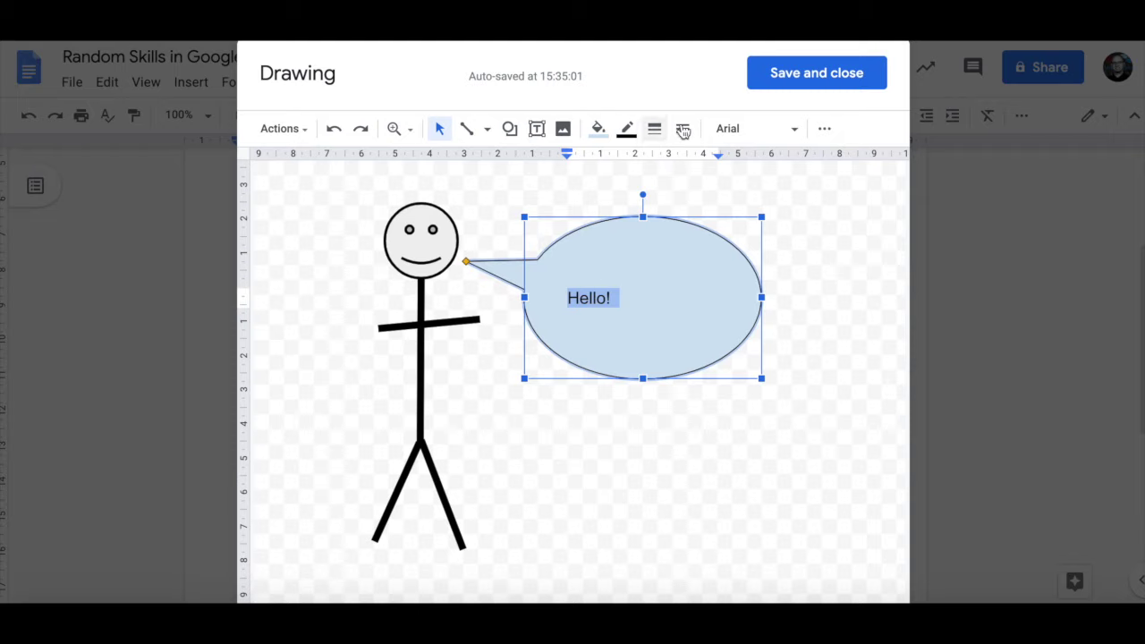
pyautogui.click(729, 134)
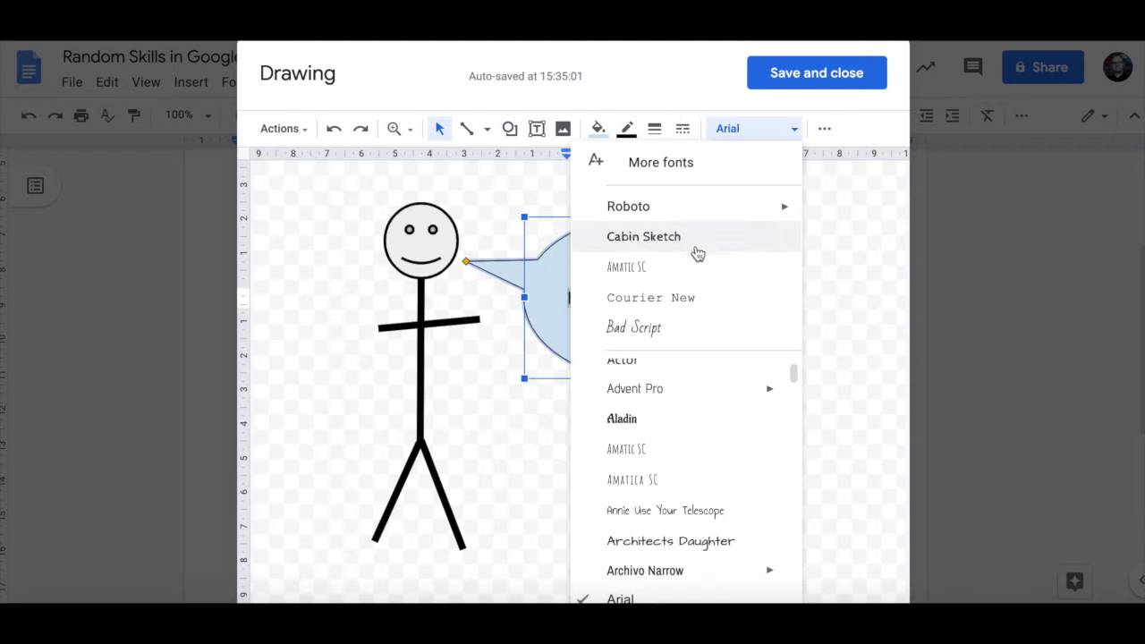
pyautogui.scroll(-2, 680, 409)
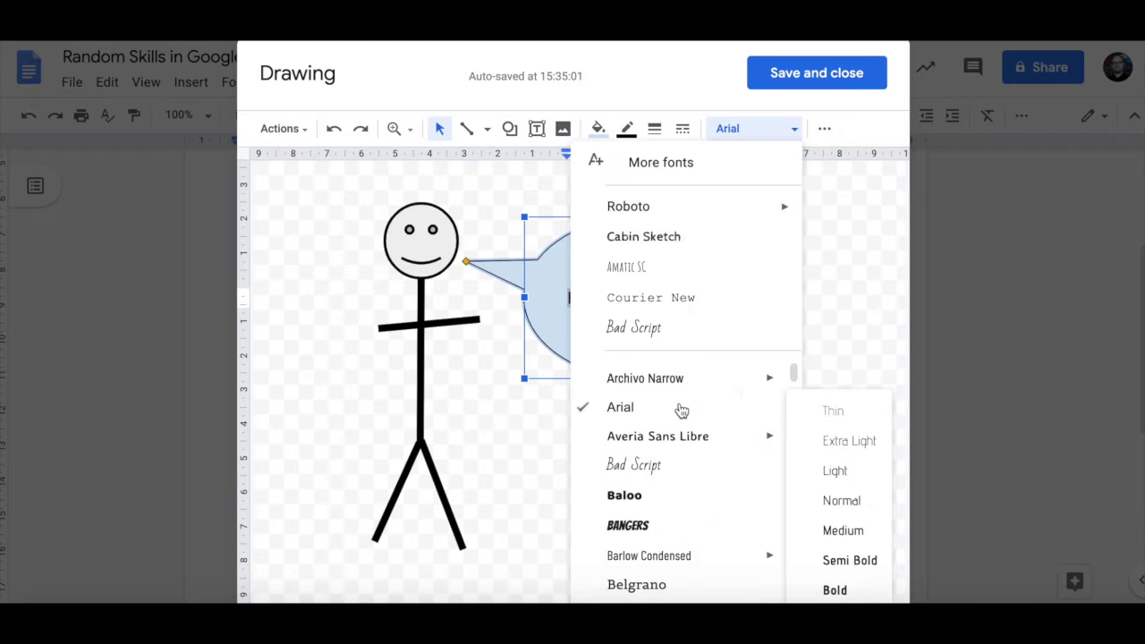
pyautogui.scroll(3, 680, 411)
pyautogui.click(647, 435)
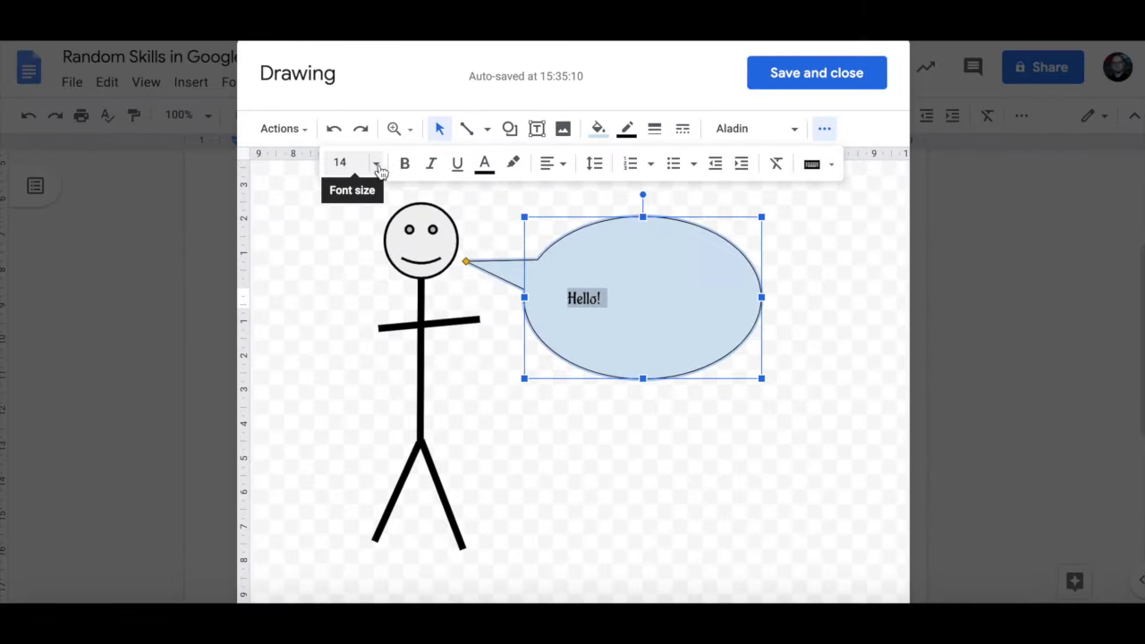
pyautogui.click(377, 167)
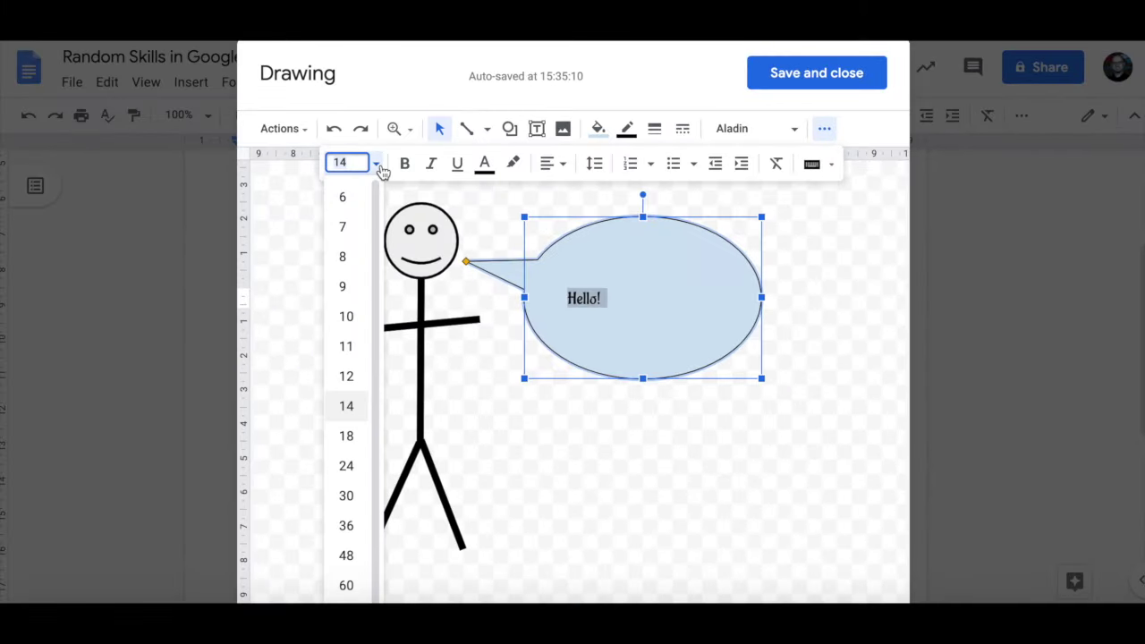
pyautogui.click(355, 533)
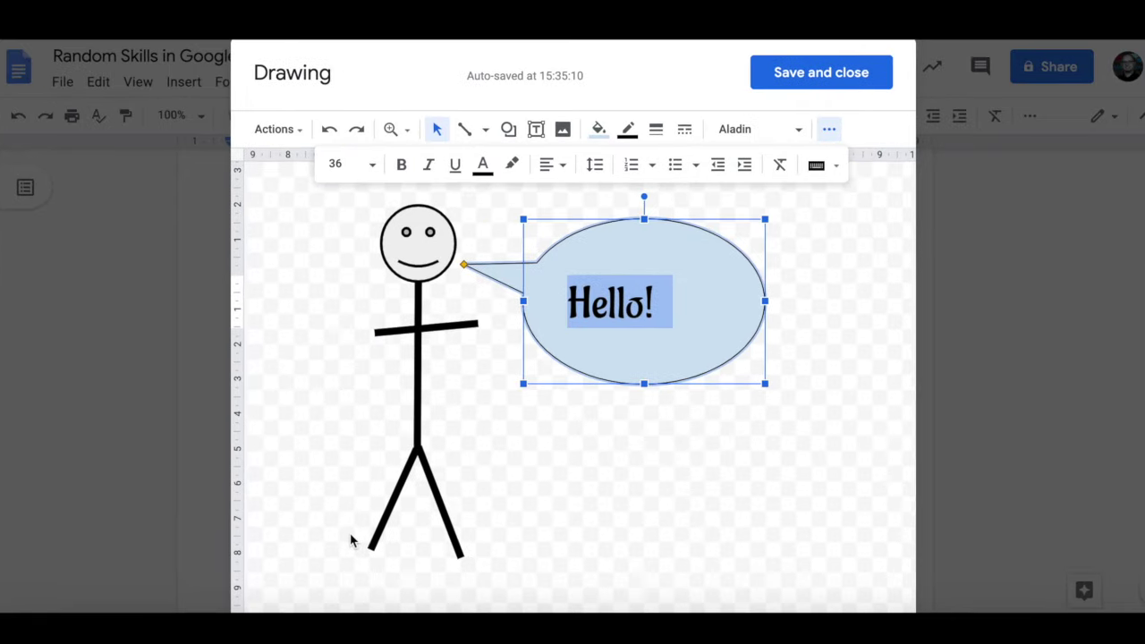
pyautogui.click(541, 213)
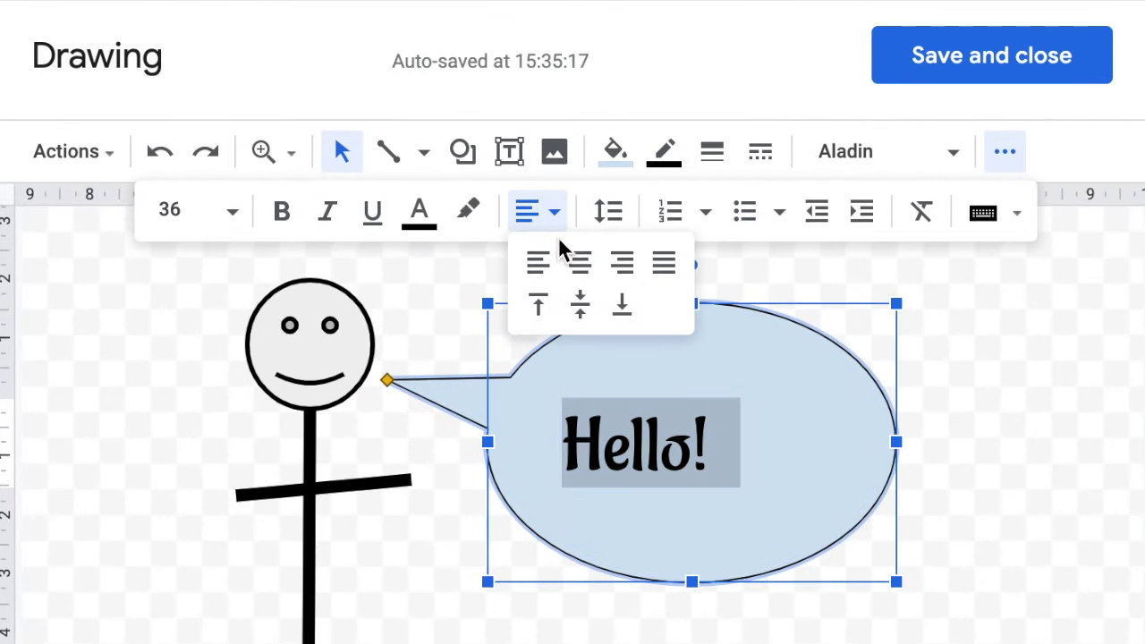
pyautogui.click(584, 265)
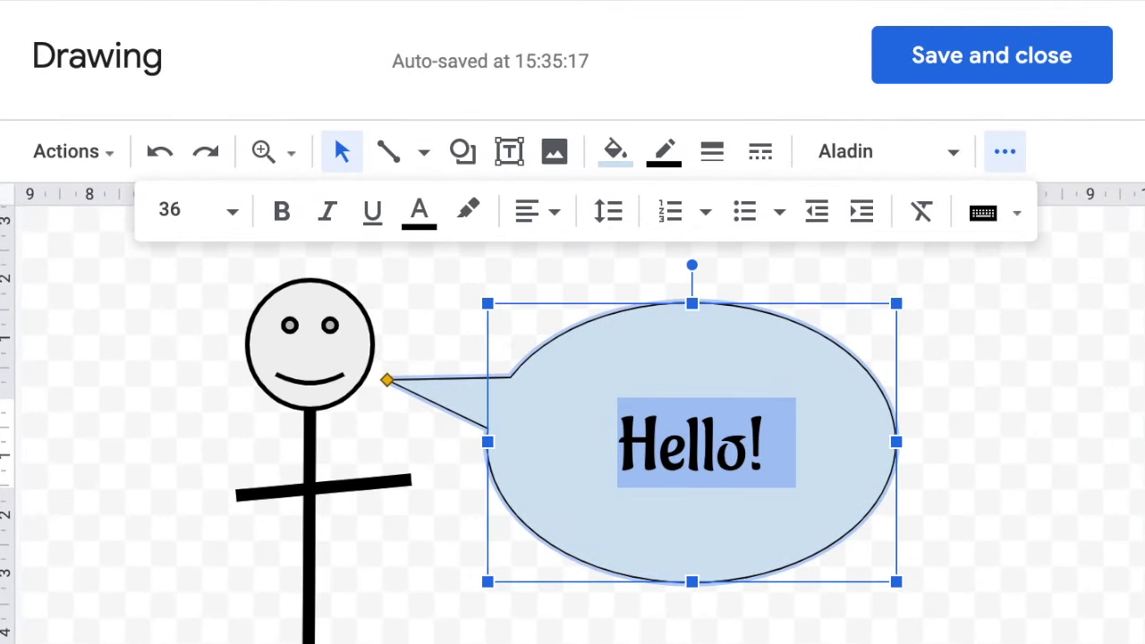
pyautogui.press('Escape')
pyautogui.press('Escape')
# Give the bubble a yellow fill and 8px dark-red border, then save the drawing into the document
pyautogui.click(569, 419)
pyautogui.click(616, 153)
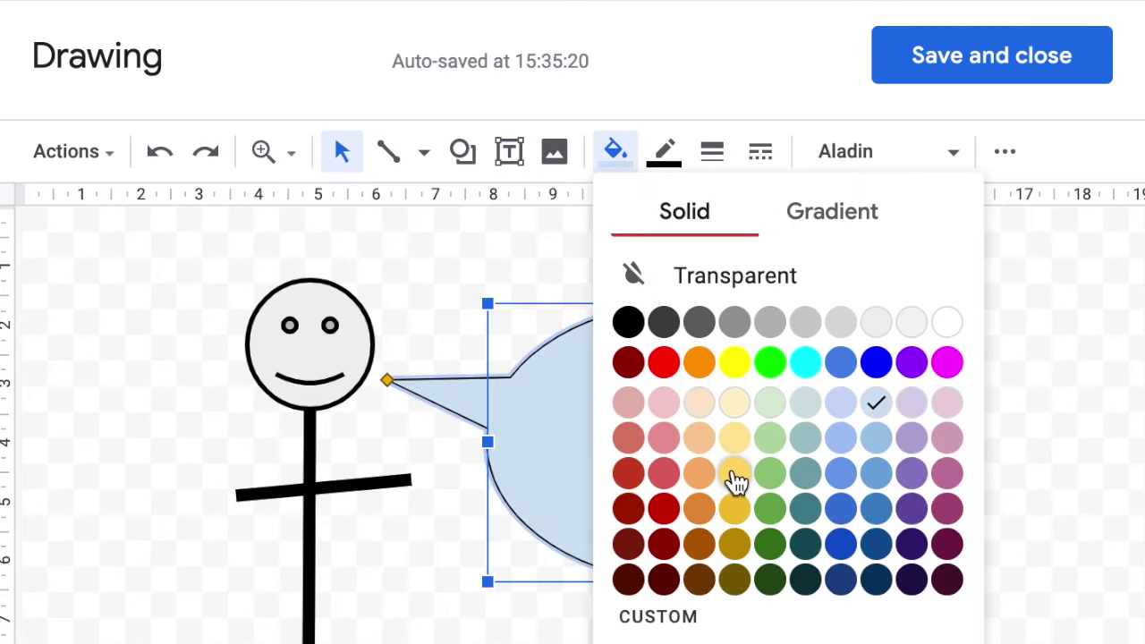
pyautogui.click(734, 474)
pyautogui.click(666, 153)
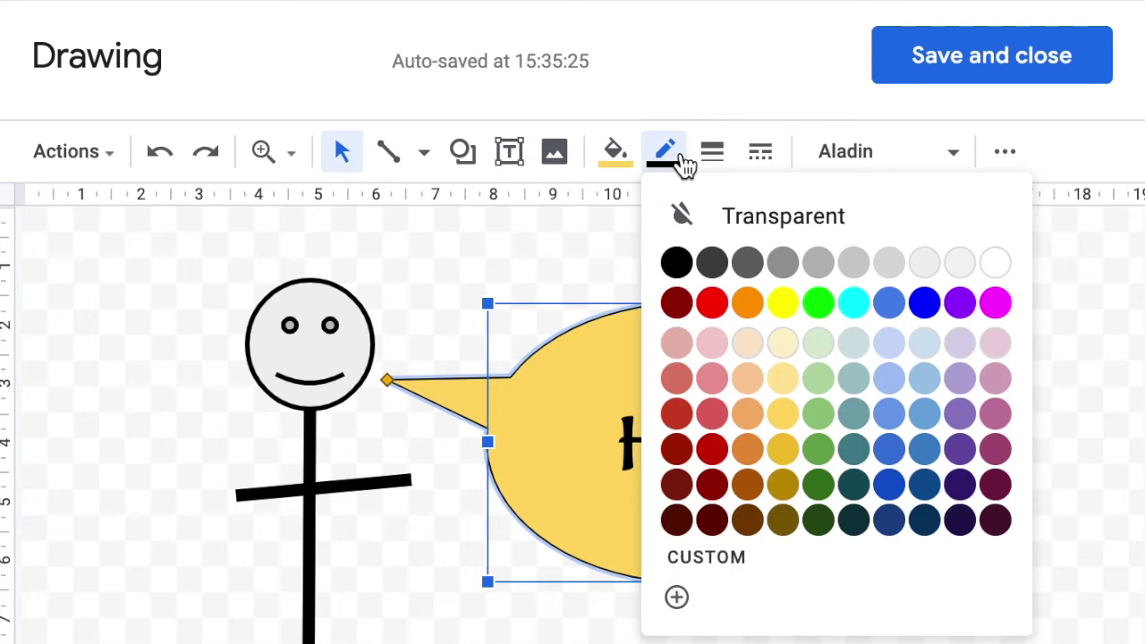
pyautogui.click(712, 154)
pyautogui.click(771, 430)
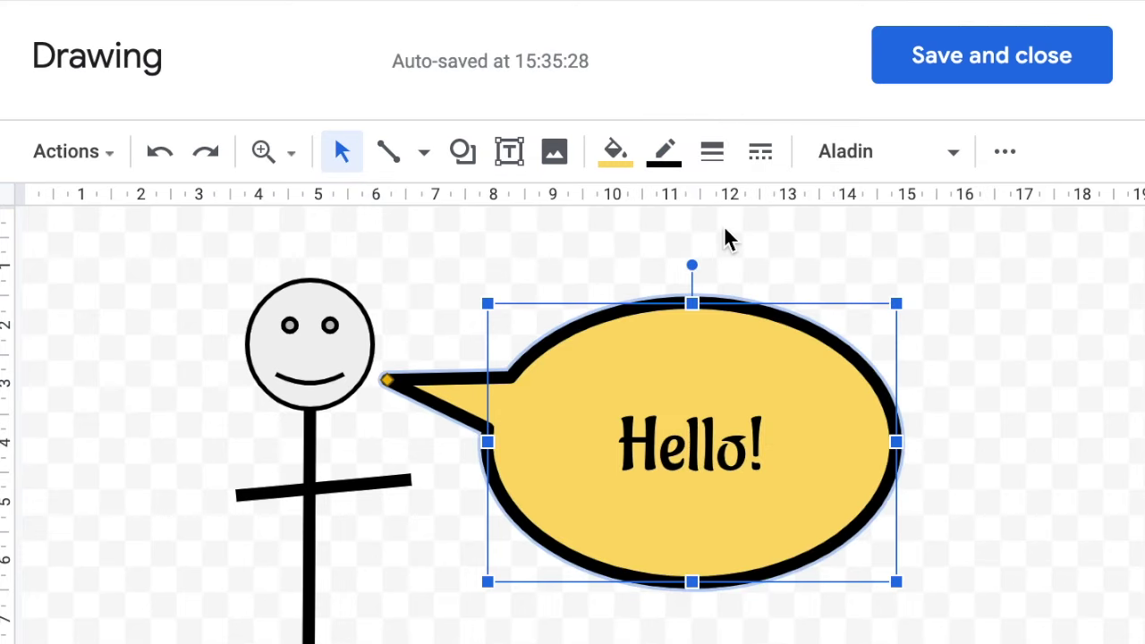
pyautogui.click(684, 156)
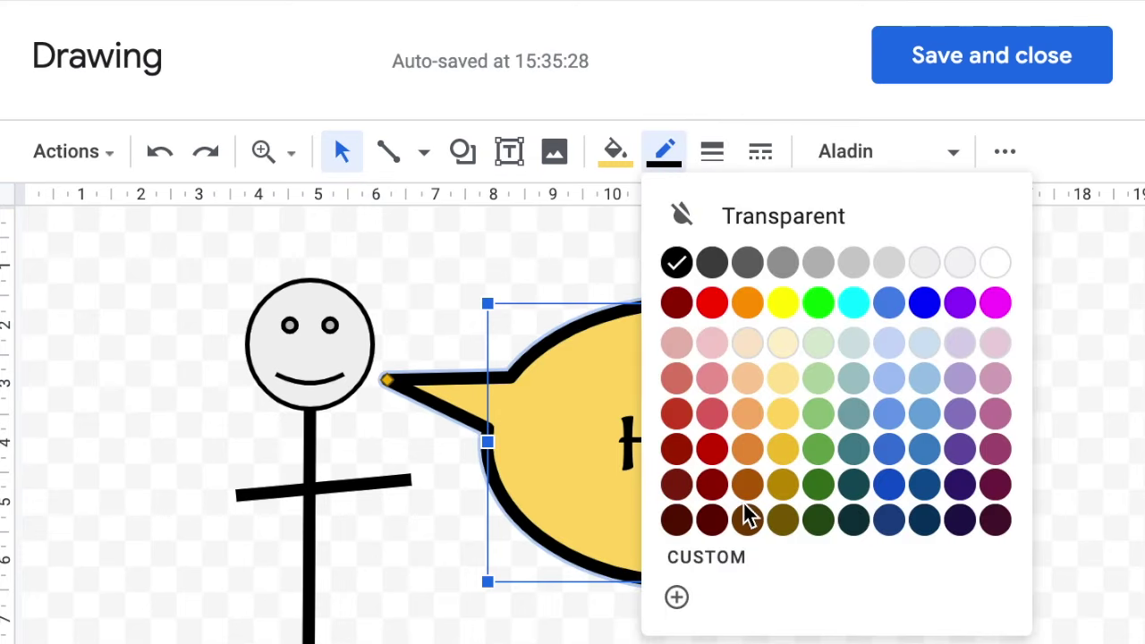
pyautogui.click(709, 487)
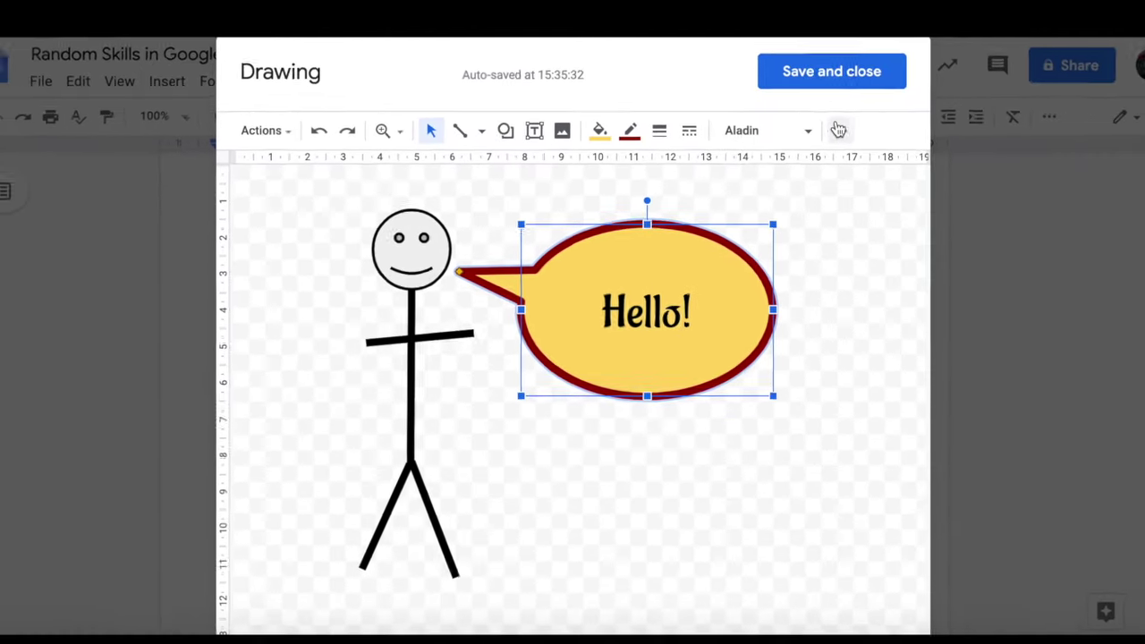
pyautogui.click(309, 340)
pyautogui.press('Tab')
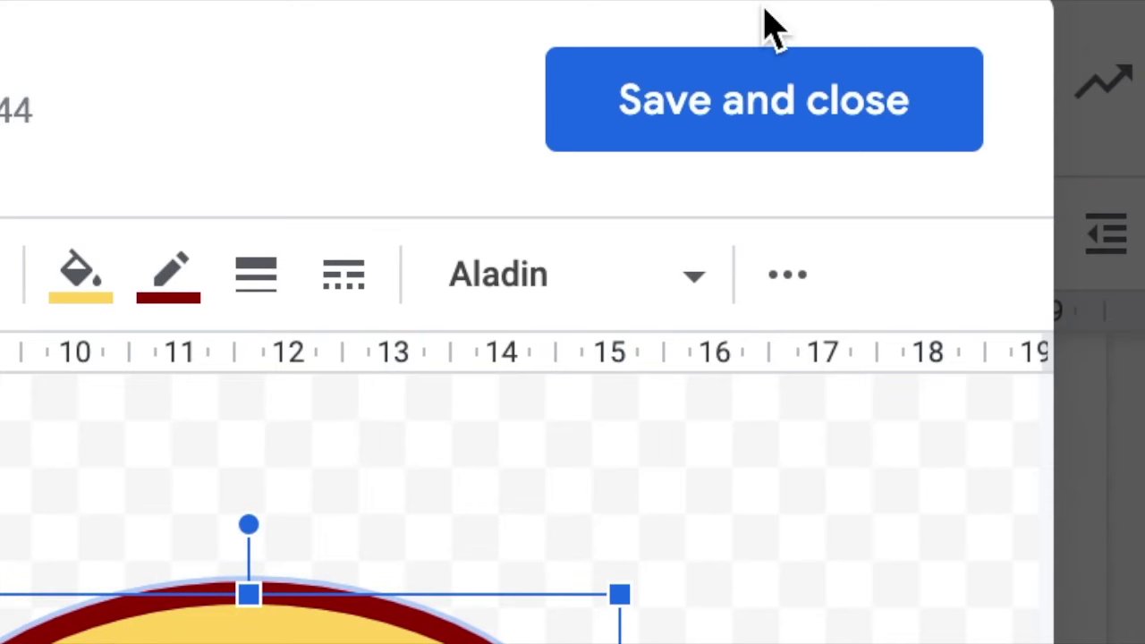
pyautogui.click(818, 78)
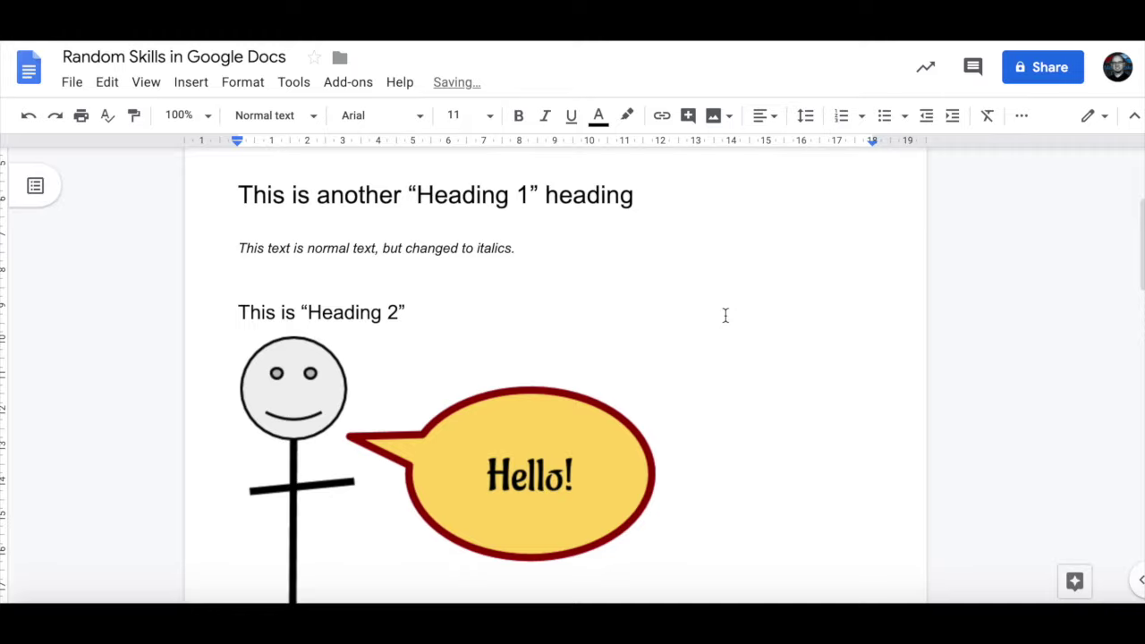
# Set the stick-figure drawing to wrap text and shrink it, then return it to in-line
pyautogui.scroll(-2, 726, 315)
pyautogui.scroll(-2, 725, 315)
pyautogui.scroll(3, 726, 315)
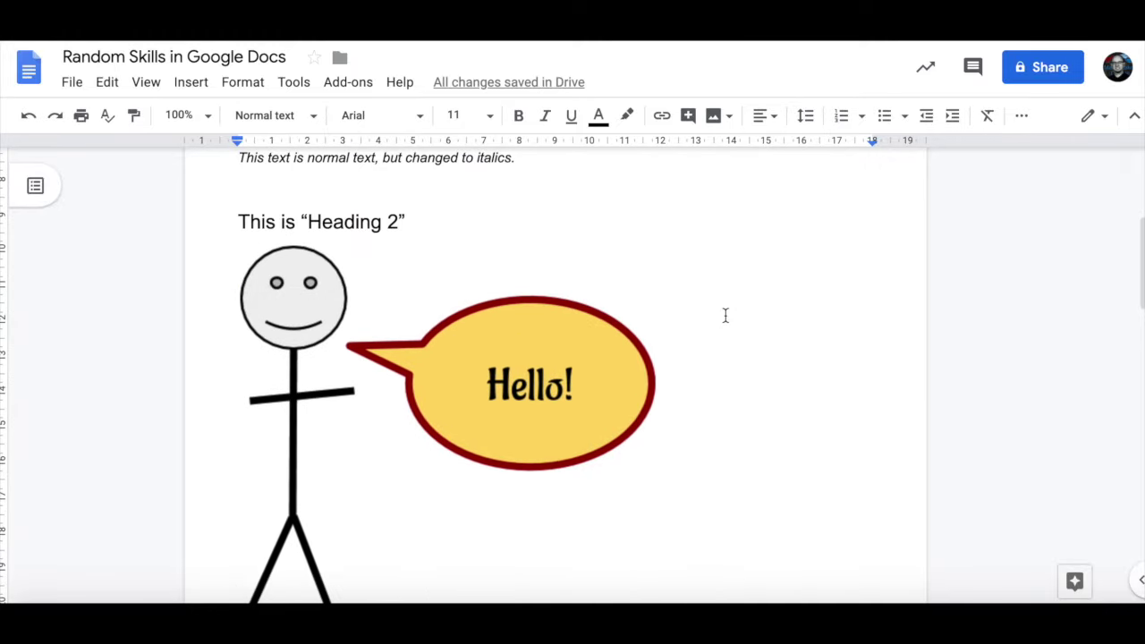
pyautogui.click(383, 386)
pyautogui.scroll(-4, 383, 394)
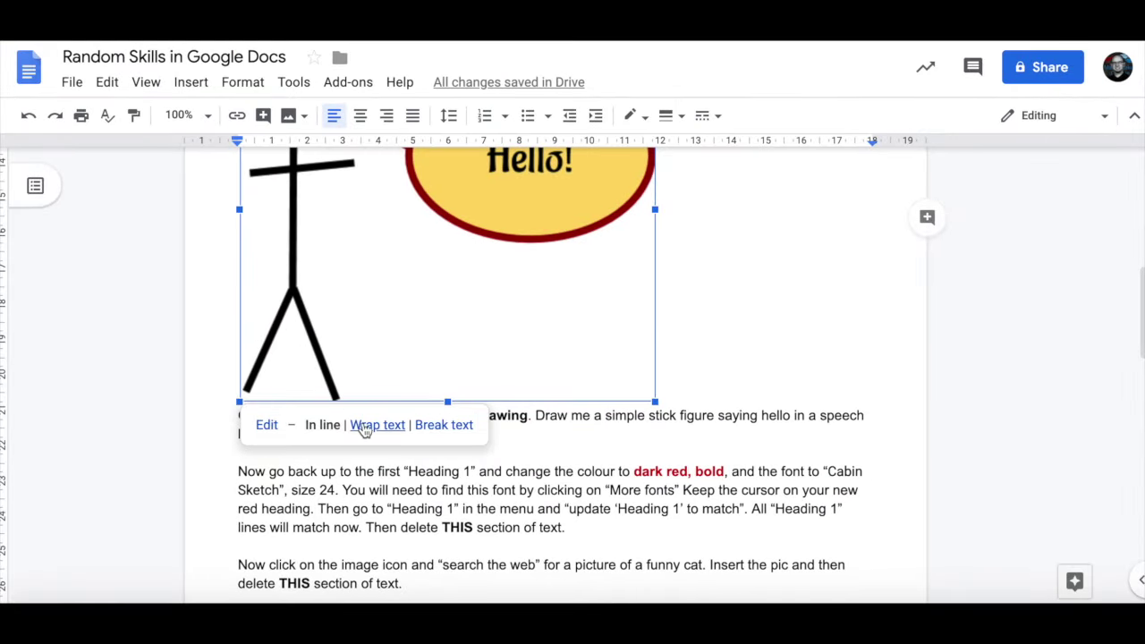
pyautogui.click(374, 425)
pyautogui.scroll(5, 378, 384)
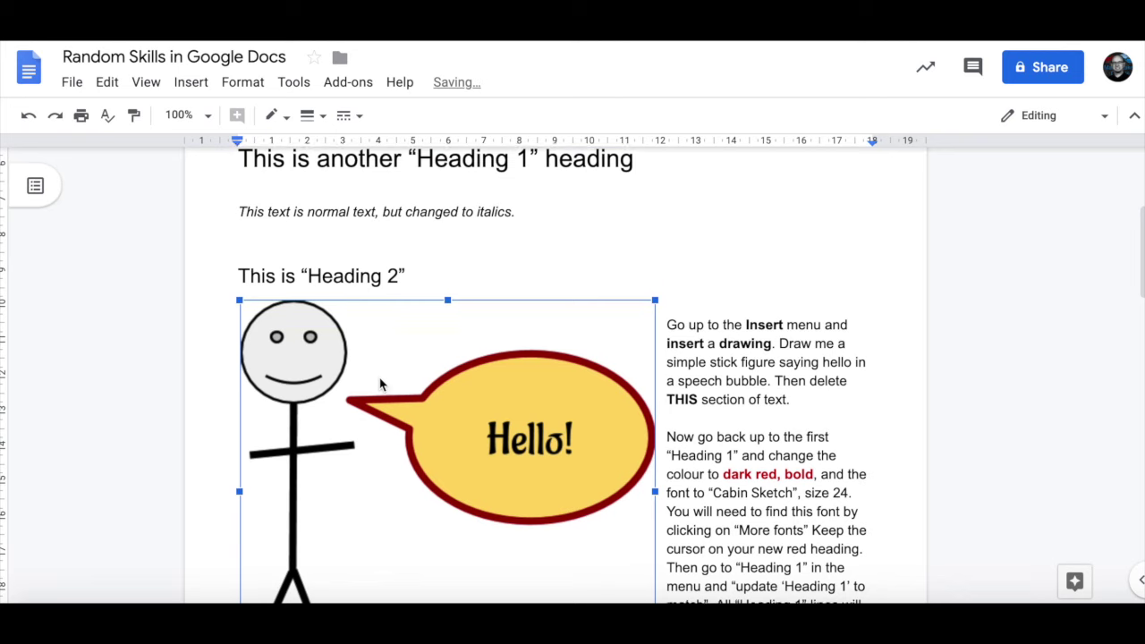
pyautogui.scroll(-2, 380, 385)
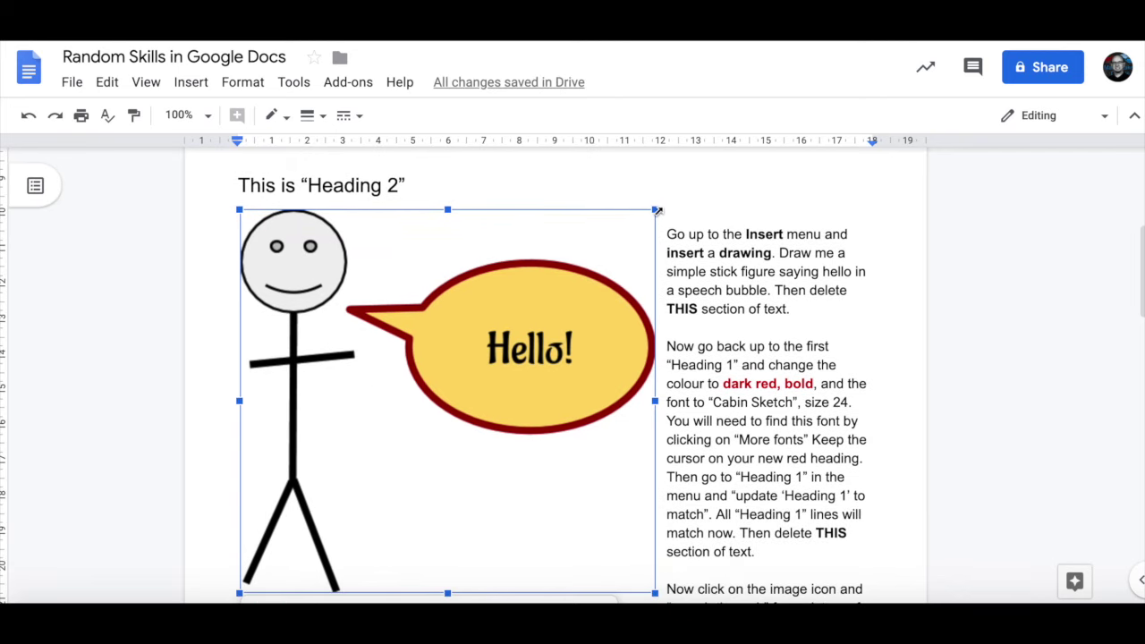
pyautogui.moveTo(657, 210)
pyautogui.mouseDown()
pyautogui.moveTo(391, 388)
pyautogui.moveTo(318, 507)
pyautogui.moveTo(544, 366)
pyautogui.moveTo(704, 286)
pyautogui.moveTo(713, 326)
pyautogui.moveTo(775, 264)
pyautogui.mouseUp()
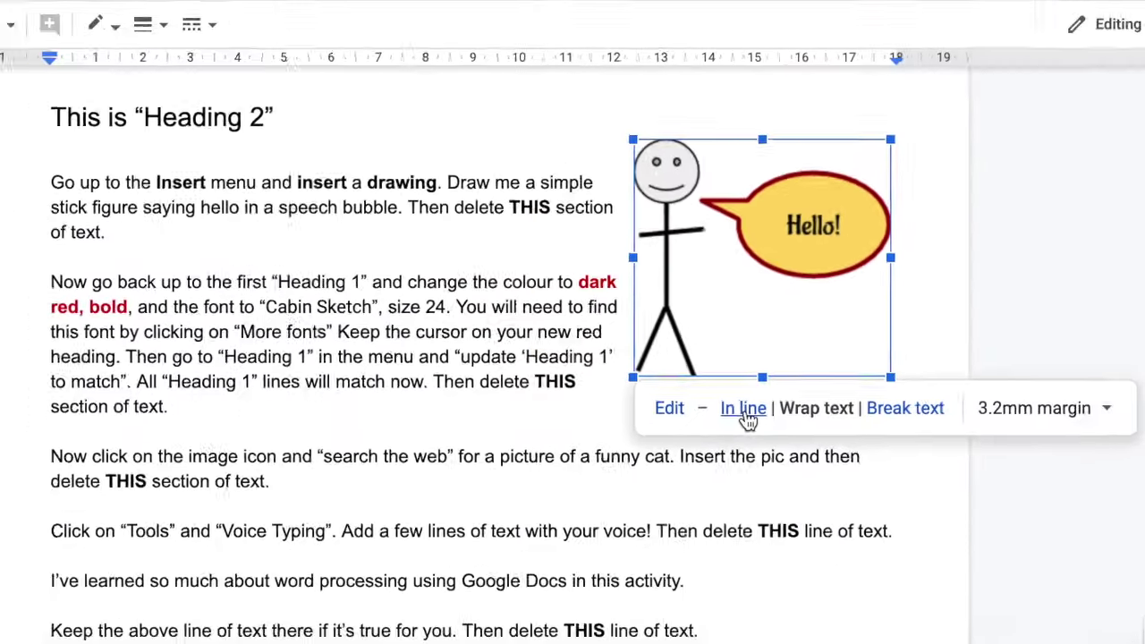
pyautogui.click(685, 428)
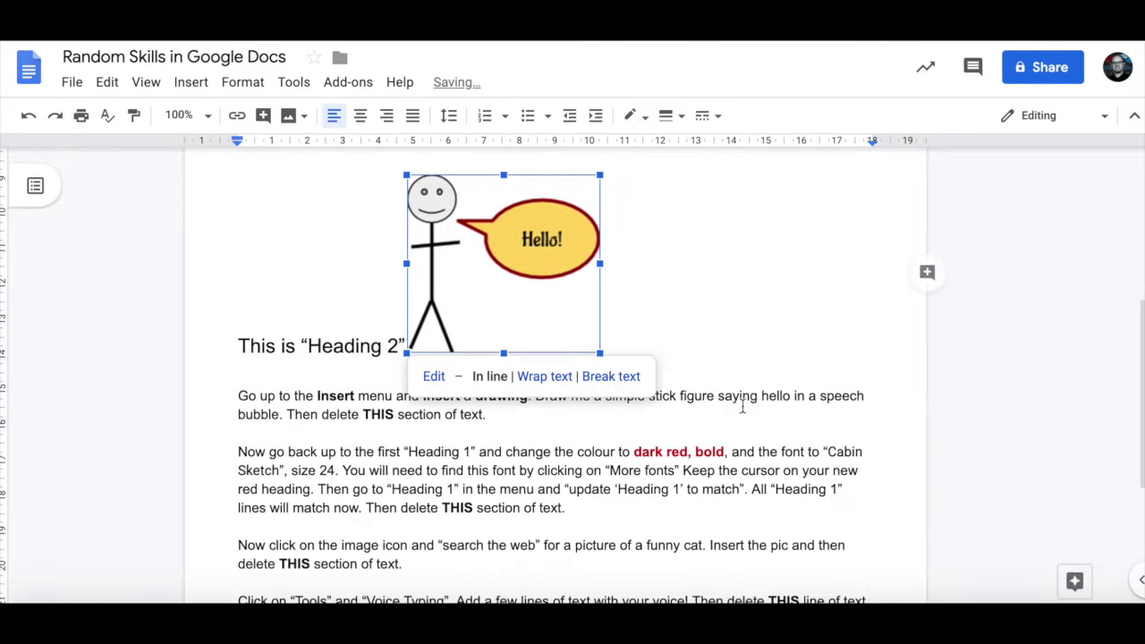
pyautogui.click(311, 304)
# Try moving the in-line drawing below the paragraph, under Heading 2, then before 'Draw me'
pyautogui.click(429, 315)
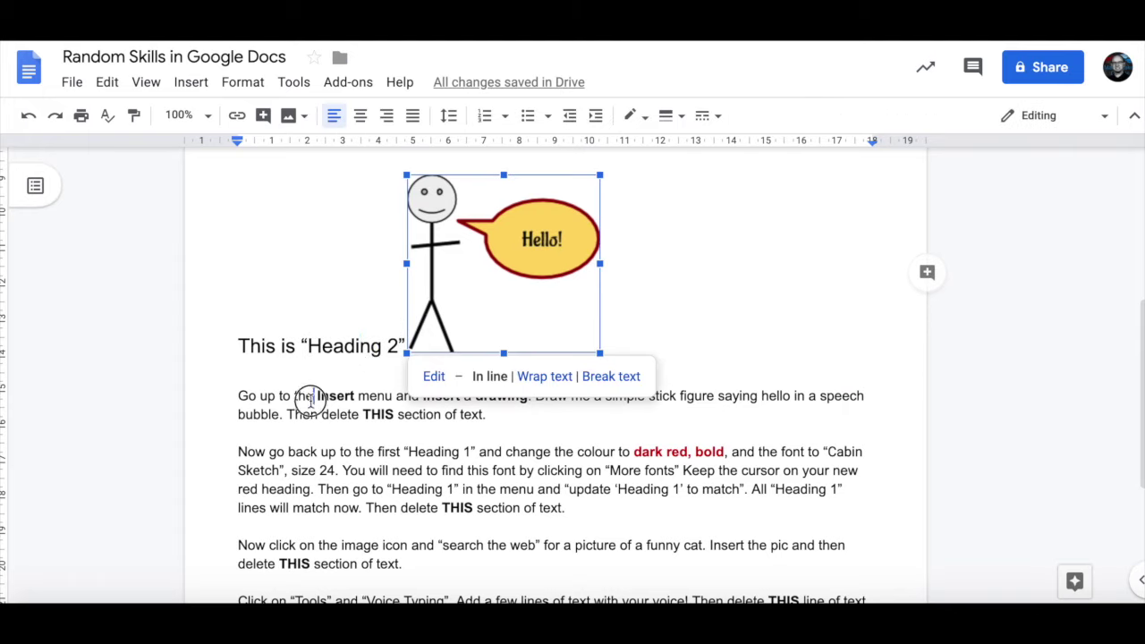
pyautogui.click(268, 437)
pyautogui.moveTo(266, 439); pyautogui.dragTo(268, 448)
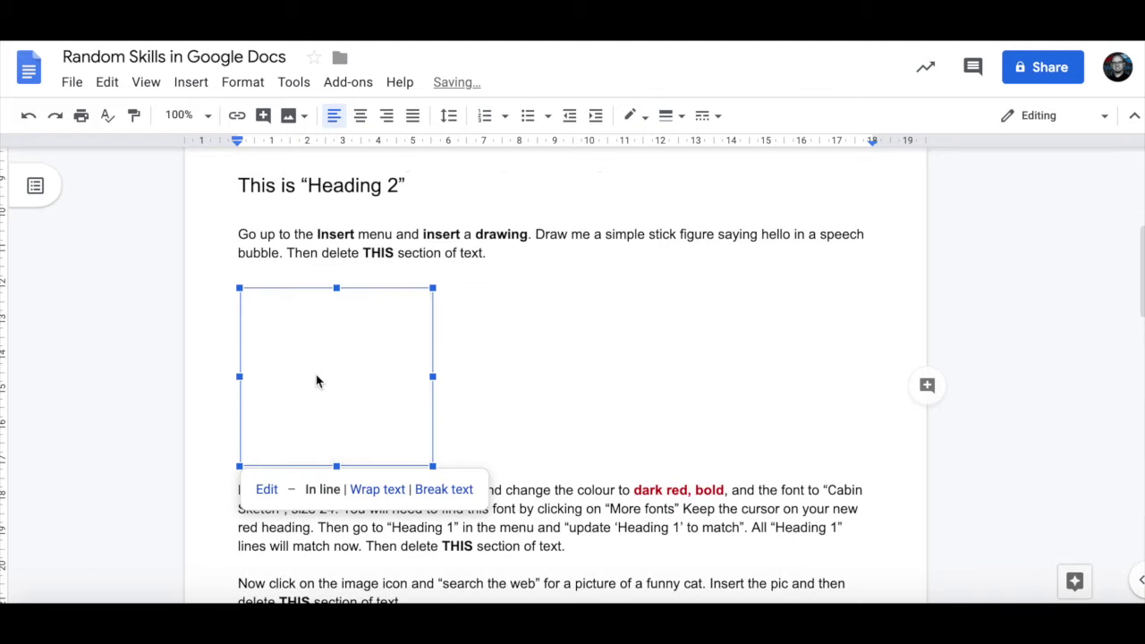
pyautogui.moveTo(276, 224); pyautogui.dragTo(266, 230)
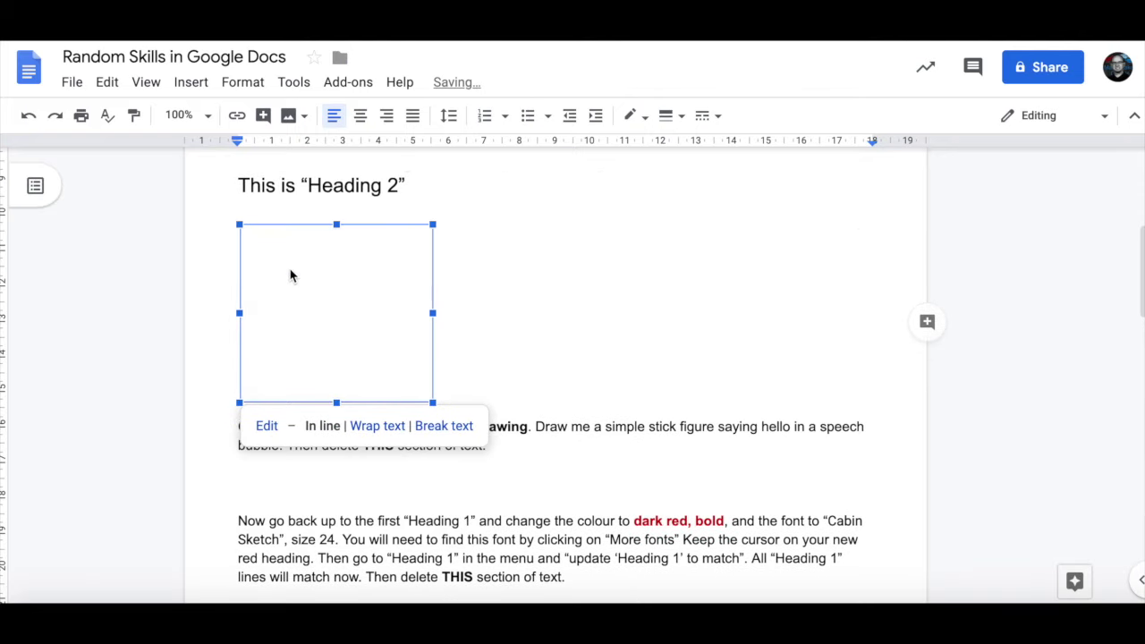
pyautogui.moveTo(539, 436); pyautogui.dragTo(533, 435)
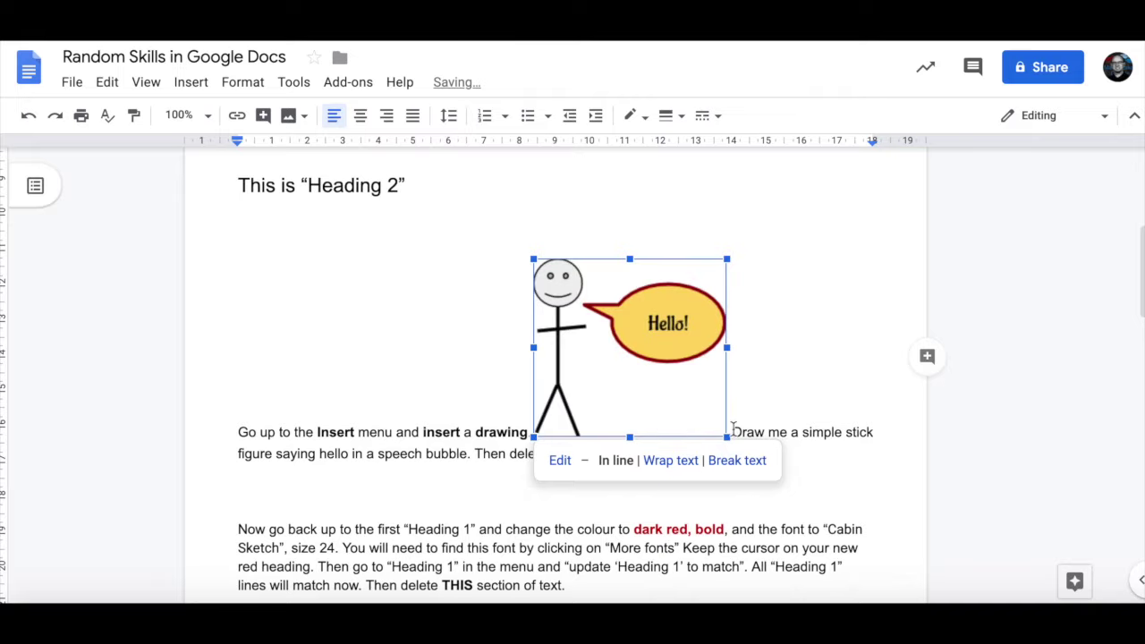
pyautogui.click(845, 453)
pyautogui.click(625, 407)
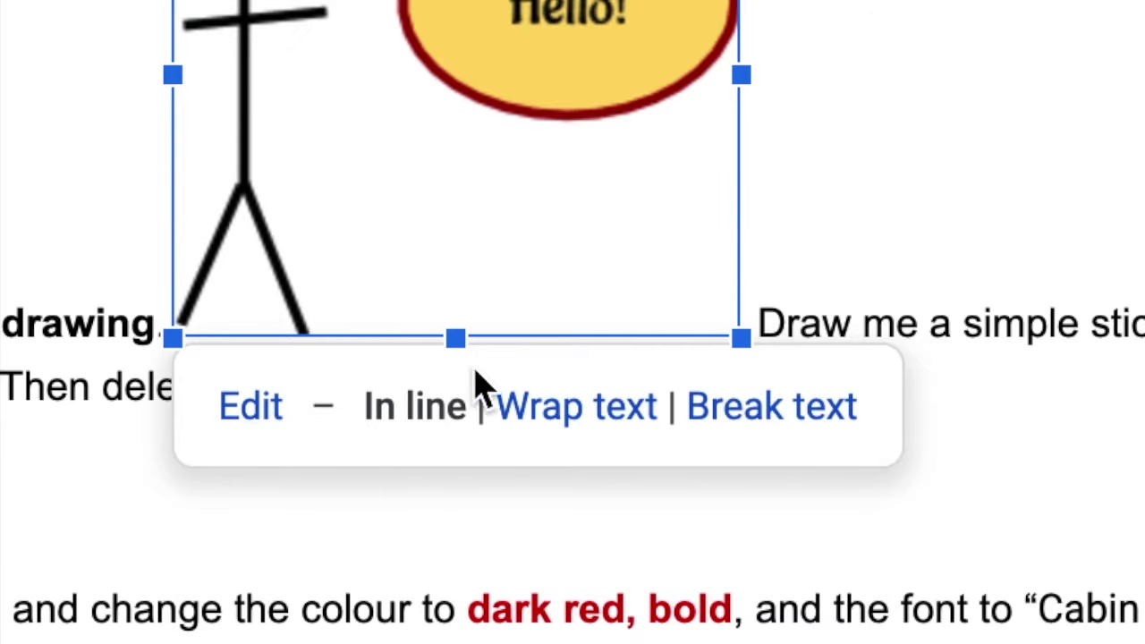
# Wrap text around the drawing and drag it up to the right, level with Heading 1
pyautogui.click(647, 424)
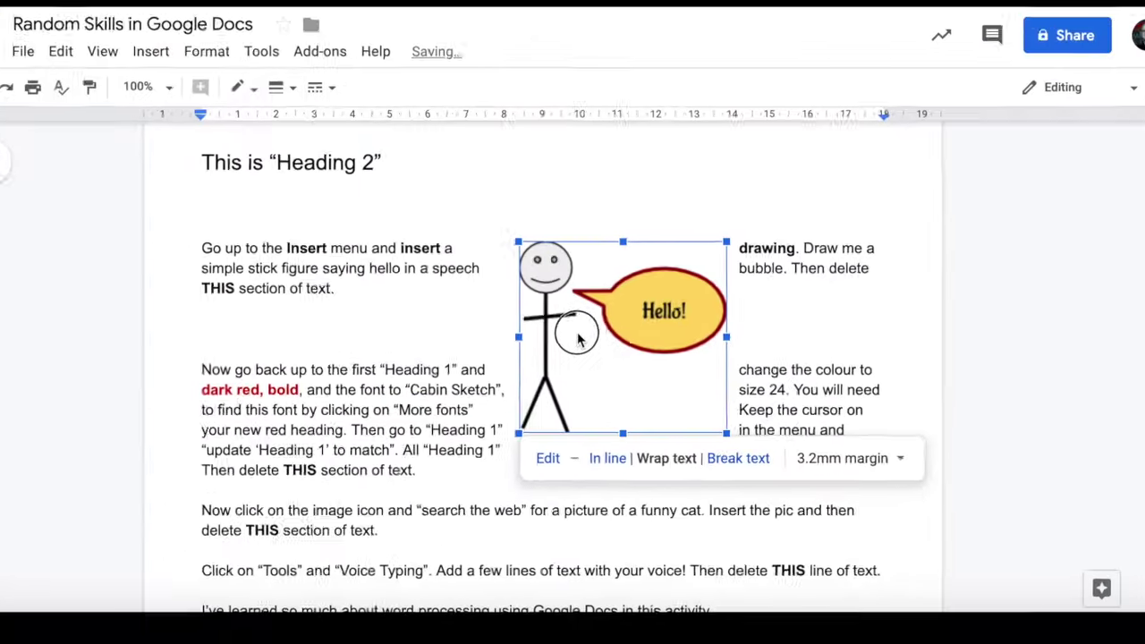
pyautogui.moveTo(583, 332); pyautogui.dragTo(742, 250)
pyautogui.scroll(3, 743, 246)
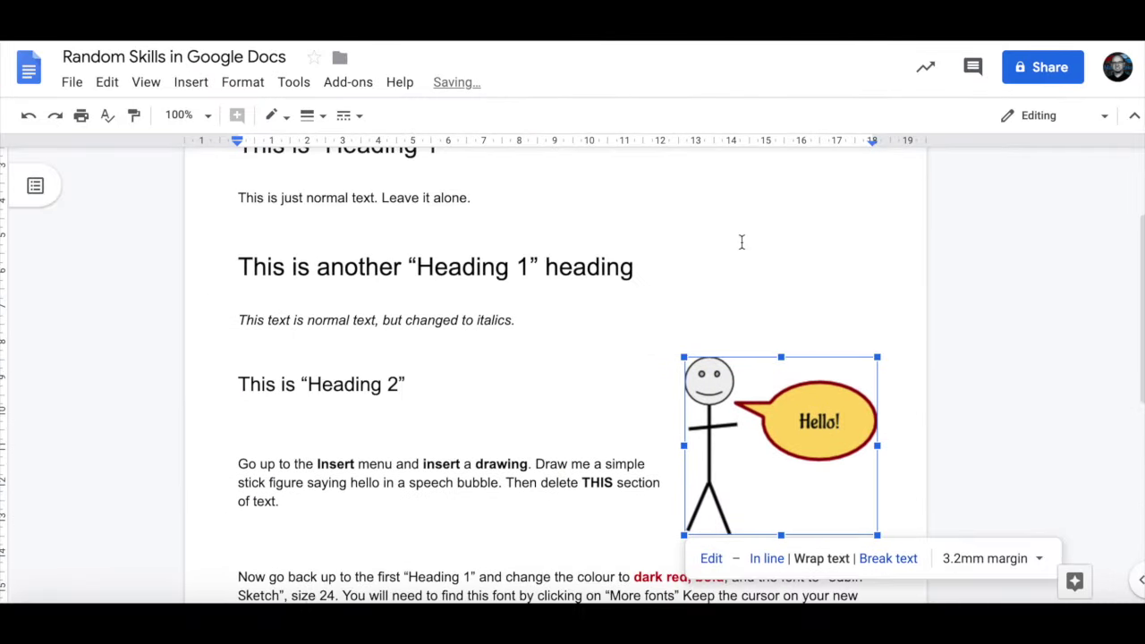
pyautogui.moveTo(747, 416); pyautogui.dragTo(748, 273)
pyautogui.click(549, 403)
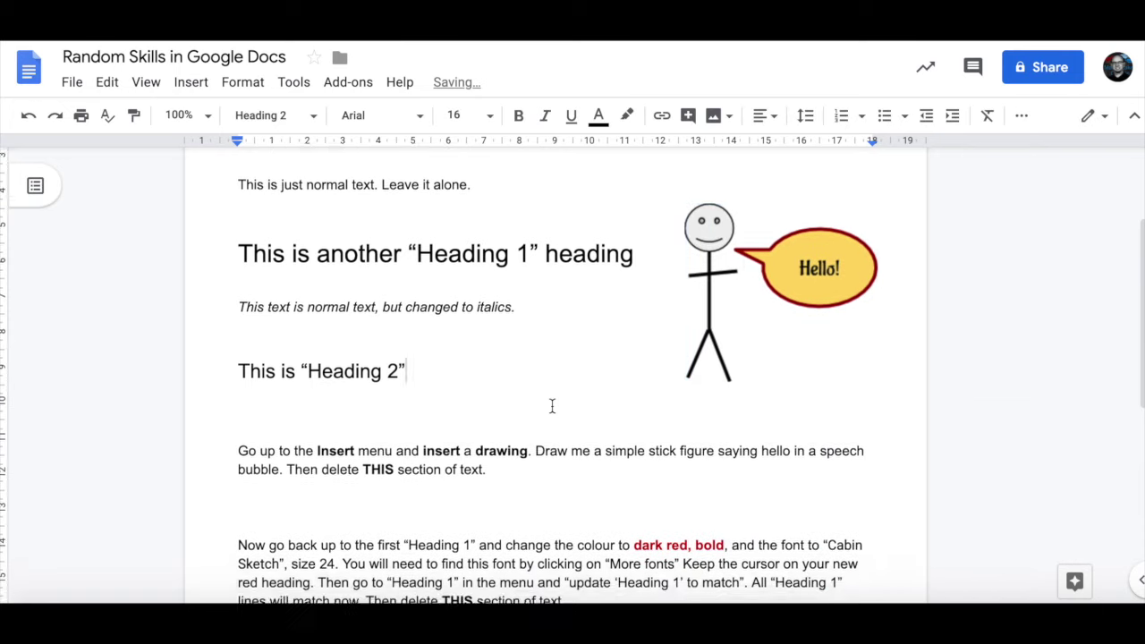
pyautogui.scroll(1, 552, 406)
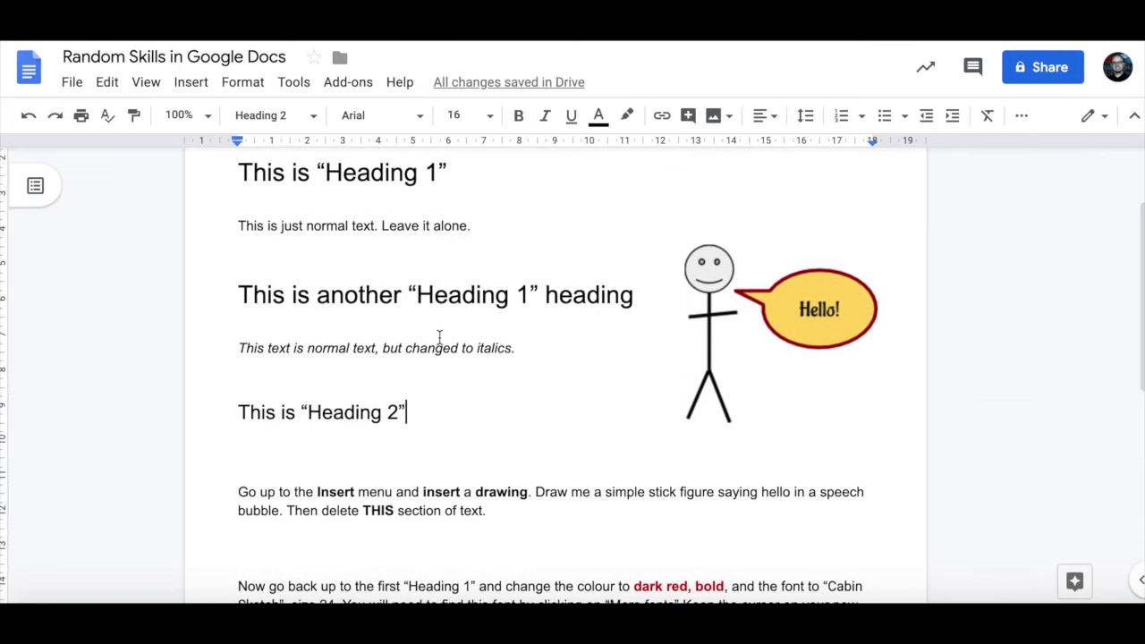
pyautogui.moveTo(761, 301); pyautogui.dragTo(767, 258)
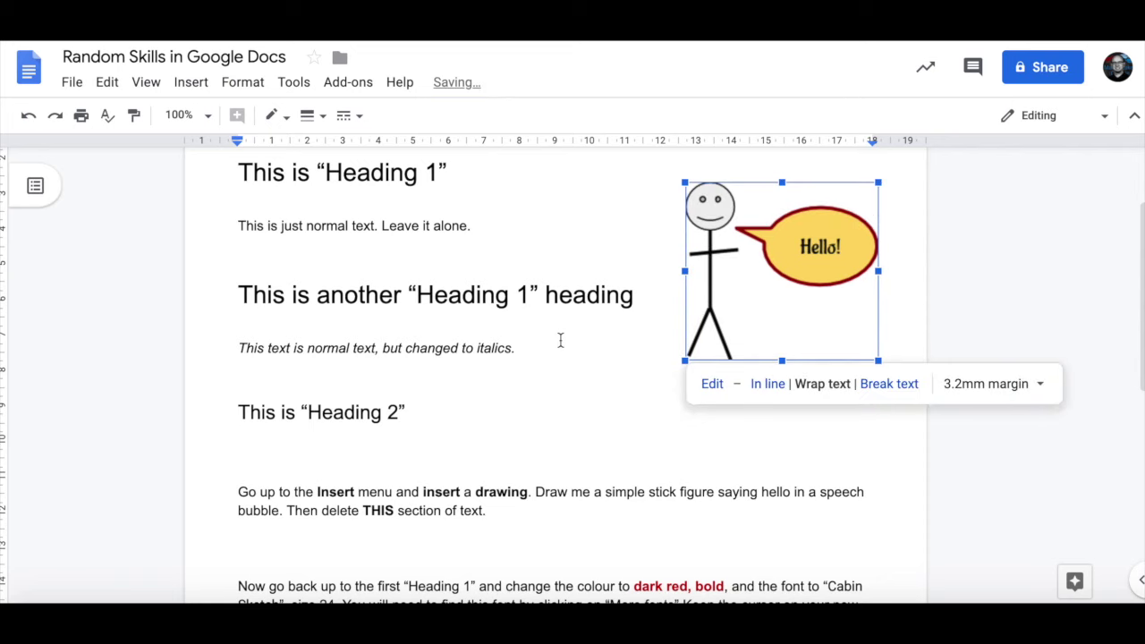
pyautogui.scroll(-2, 560, 340)
pyautogui.click(435, 357)
# Delete the 'Go up to the Insert menu…' paragraph, keeping the blank lines around it
pyautogui.press('BackSpace')
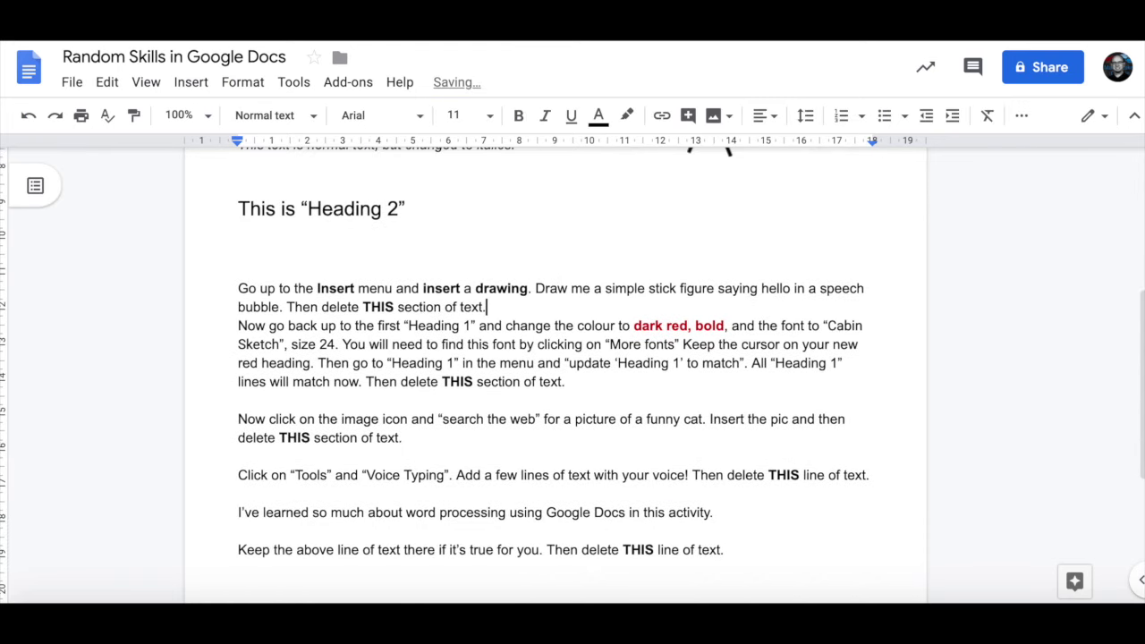
pyautogui.press('Return')
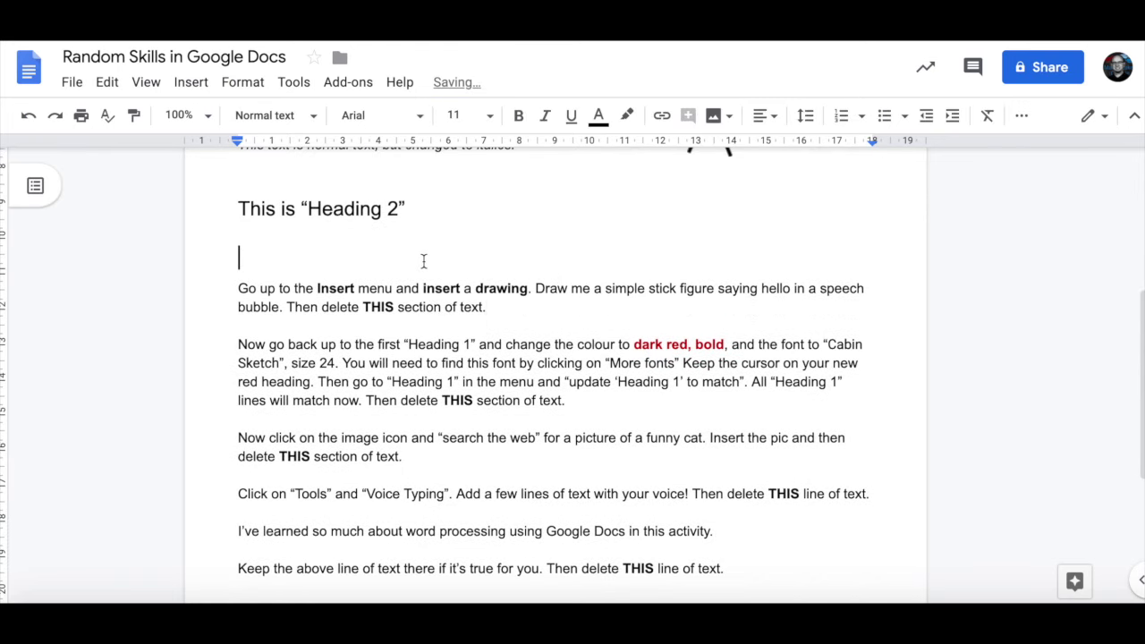
pyautogui.press('BackSpace')
pyautogui.press('Return')
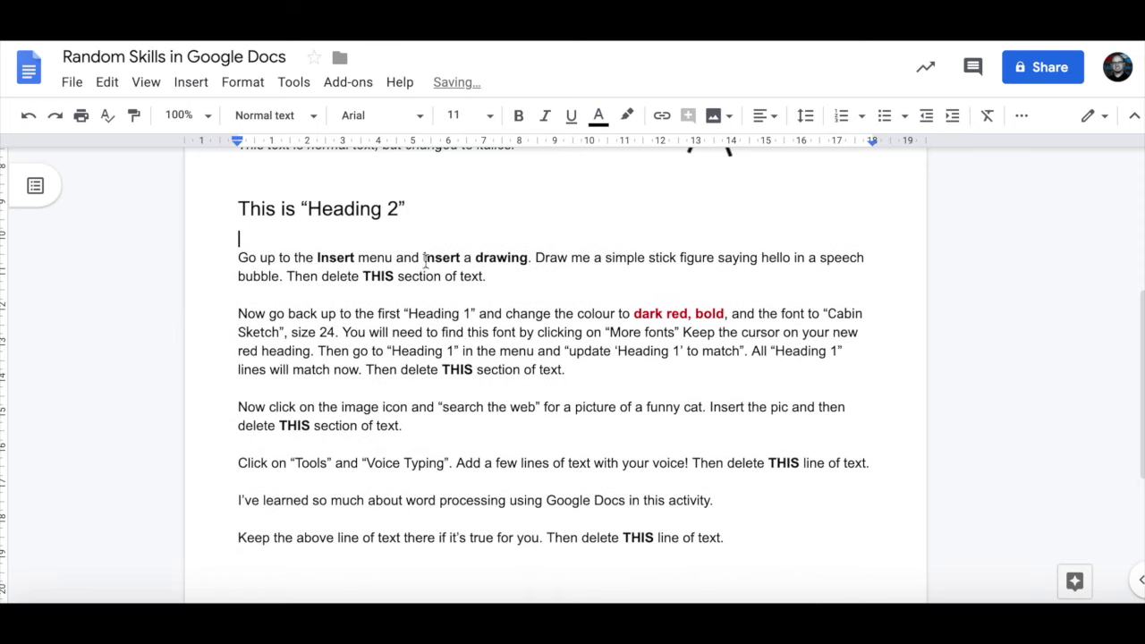
pyautogui.moveTo(485, 277); pyautogui.dragTo(229, 241)
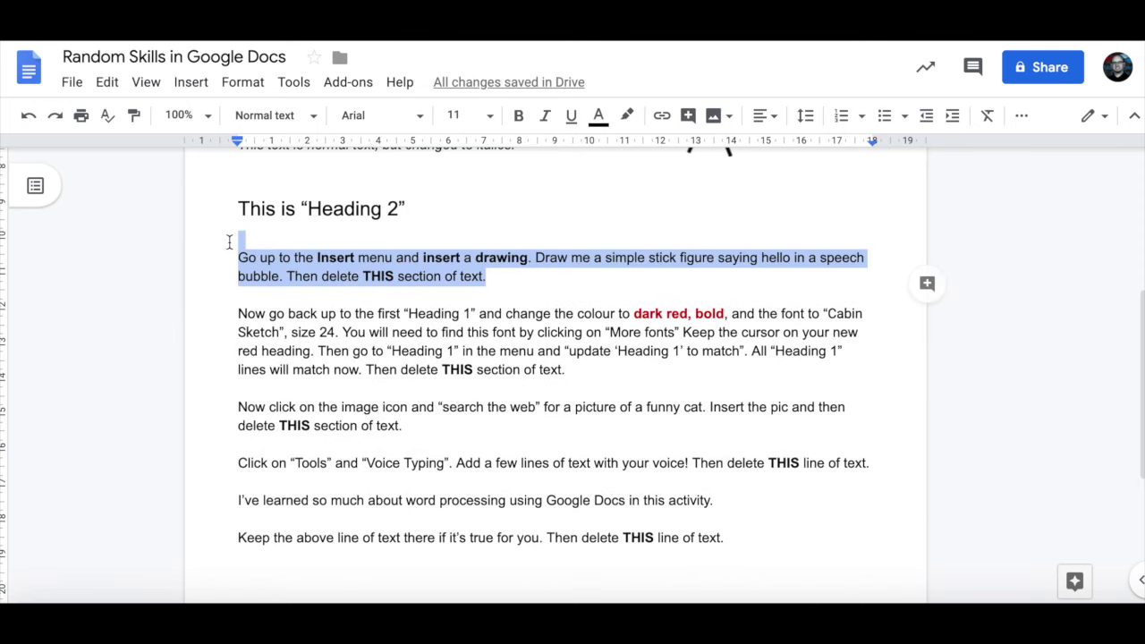
pyautogui.press('BackSpace')
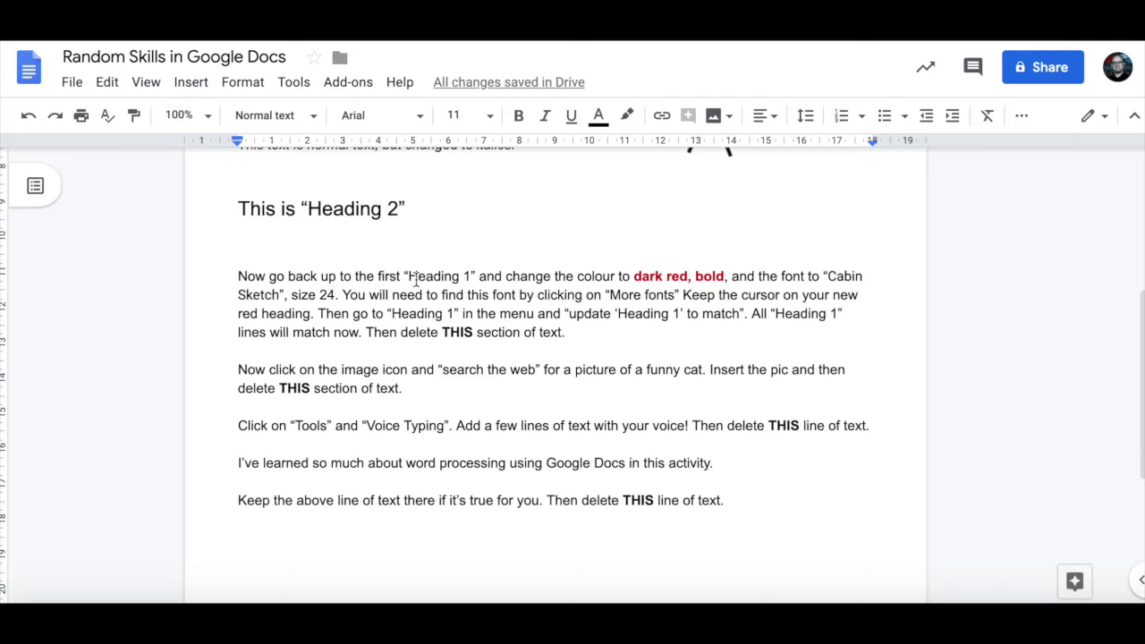
pyautogui.scroll(4, 416, 278)
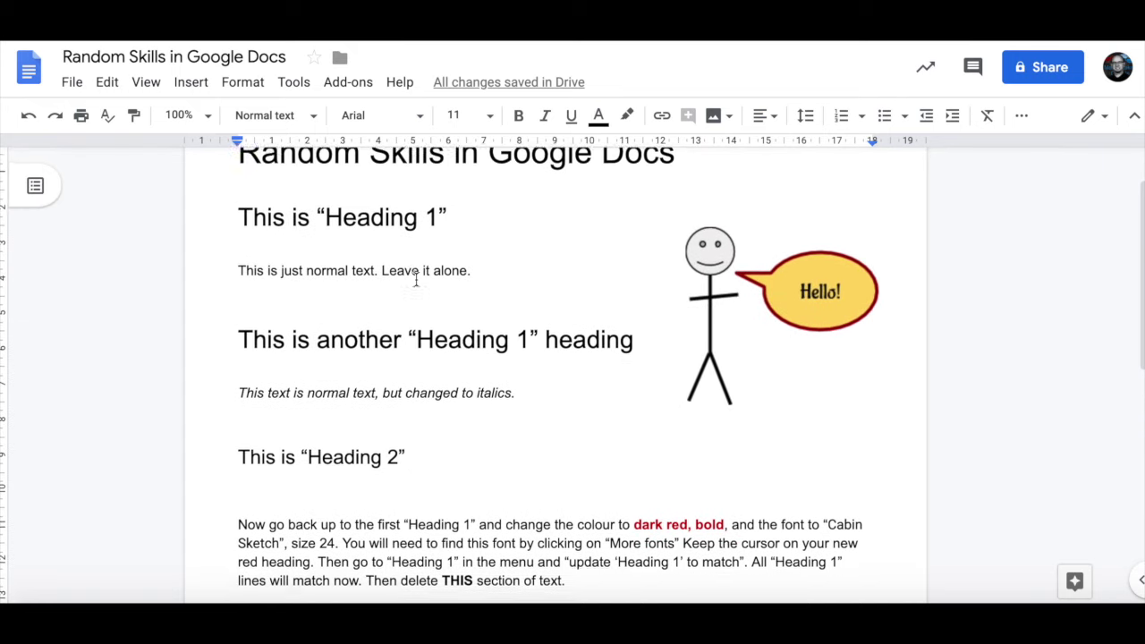
pyautogui.scroll(-1, 416, 280)
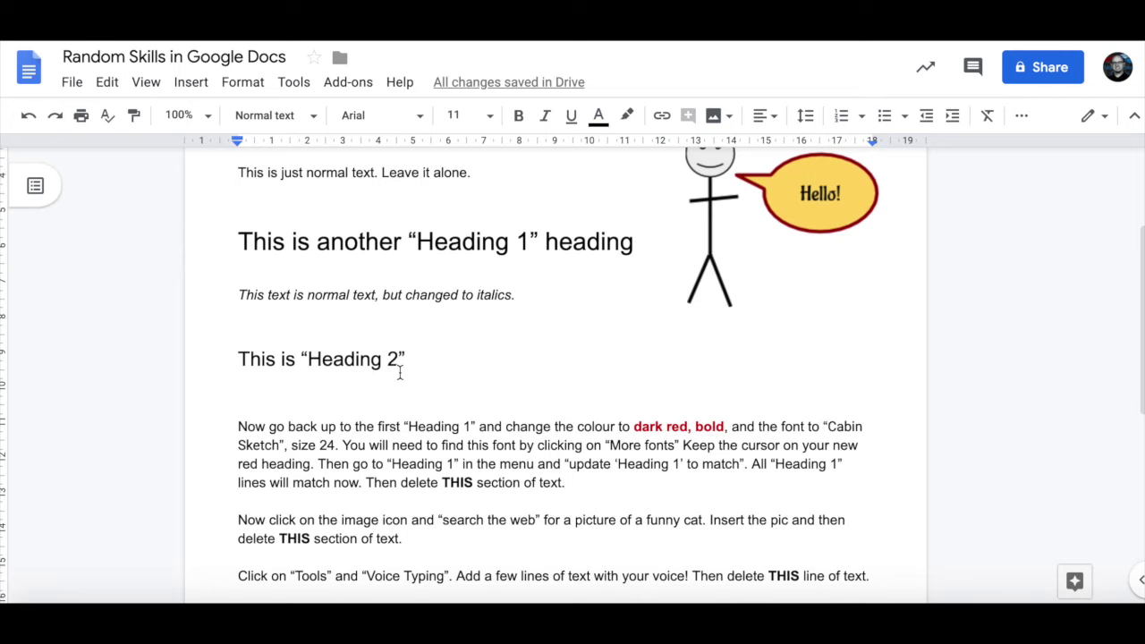
pyautogui.scroll(2, 400, 373)
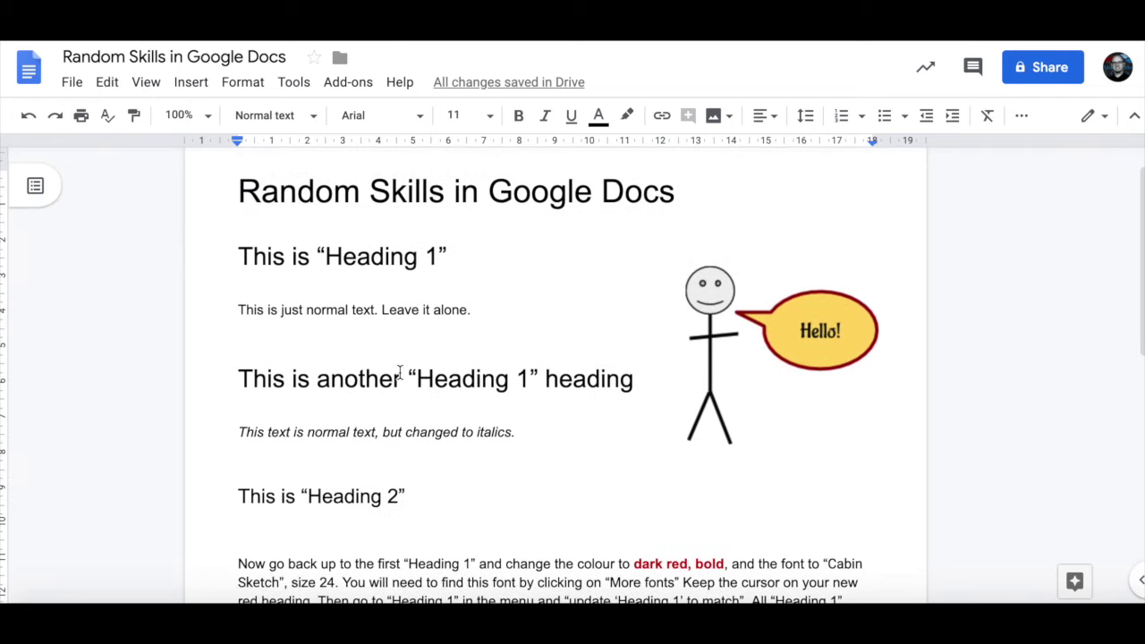
# Set the first Heading 1 line to size 24 and open the More fonts catalogue
pyautogui.click(314, 274)
pyautogui.scroll(-1, 391, 330)
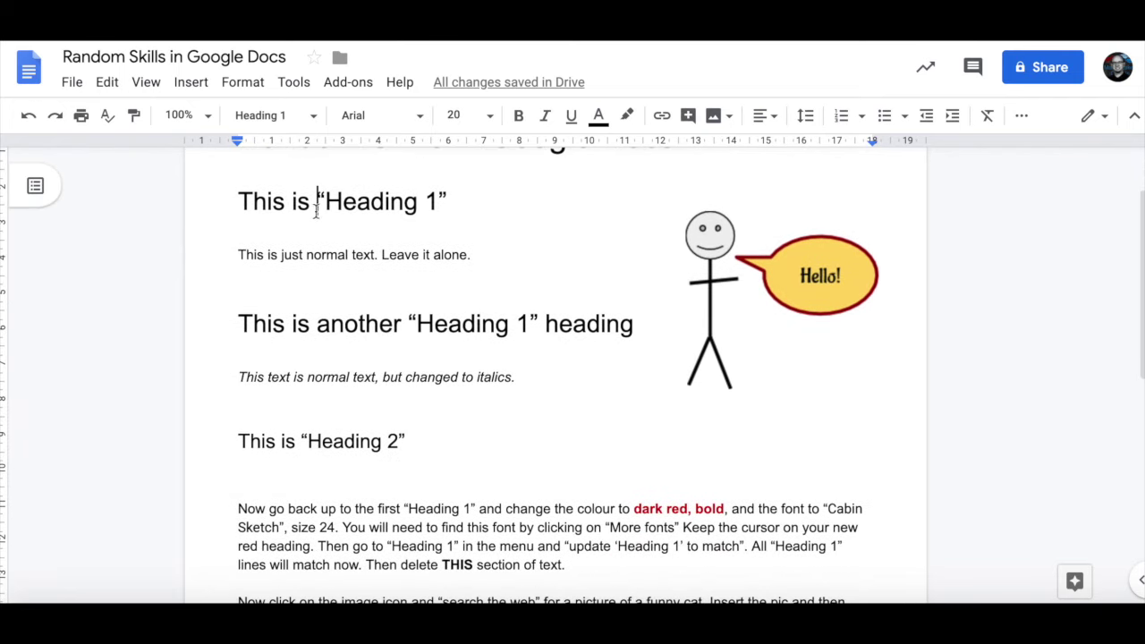
pyautogui.tripleClick(298, 201)
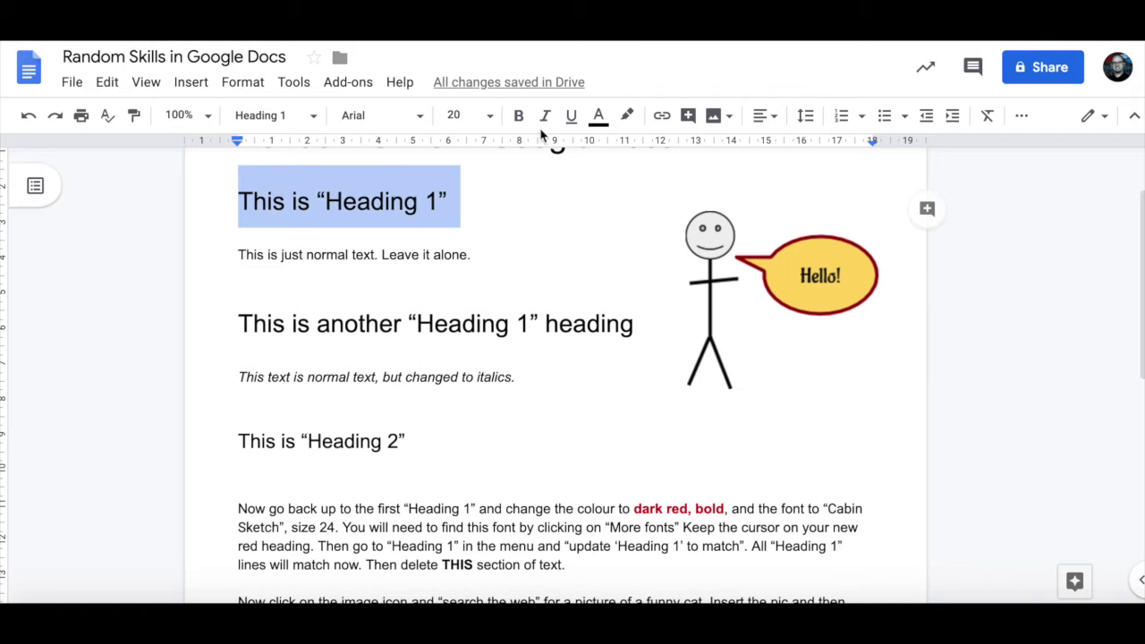
pyautogui.click(465, 115)
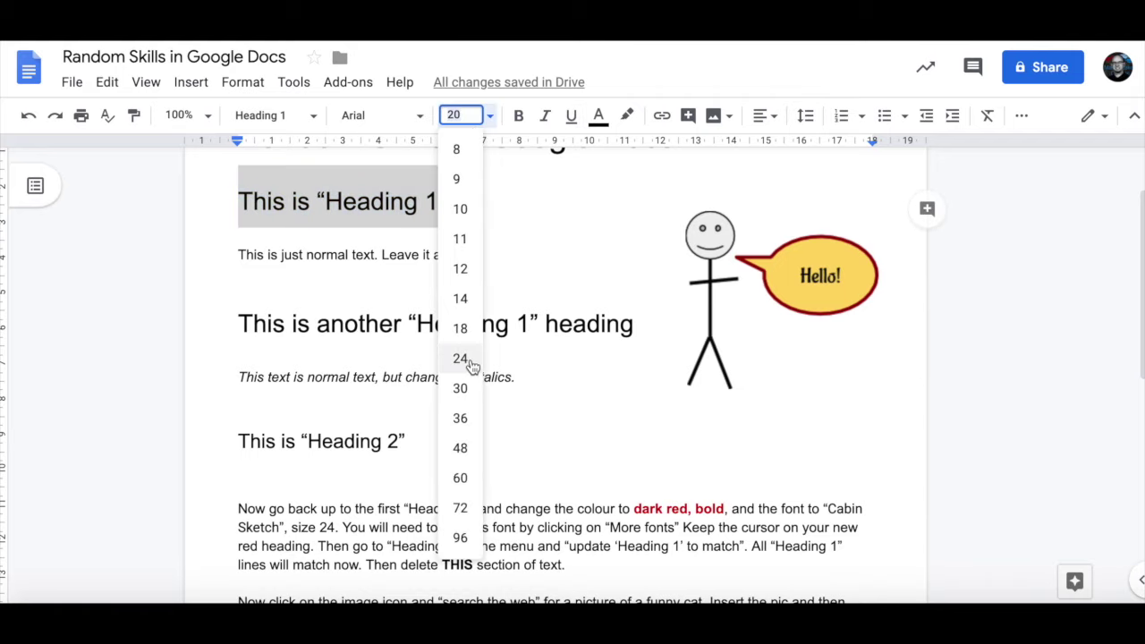
pyautogui.click(462, 359)
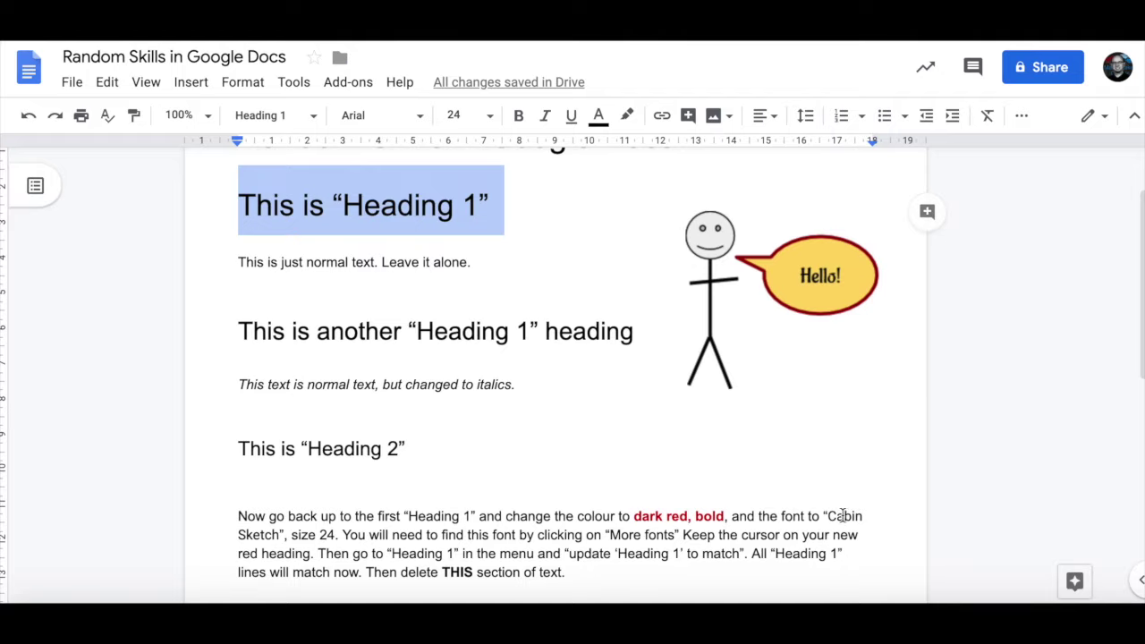
pyautogui.click(420, 117)
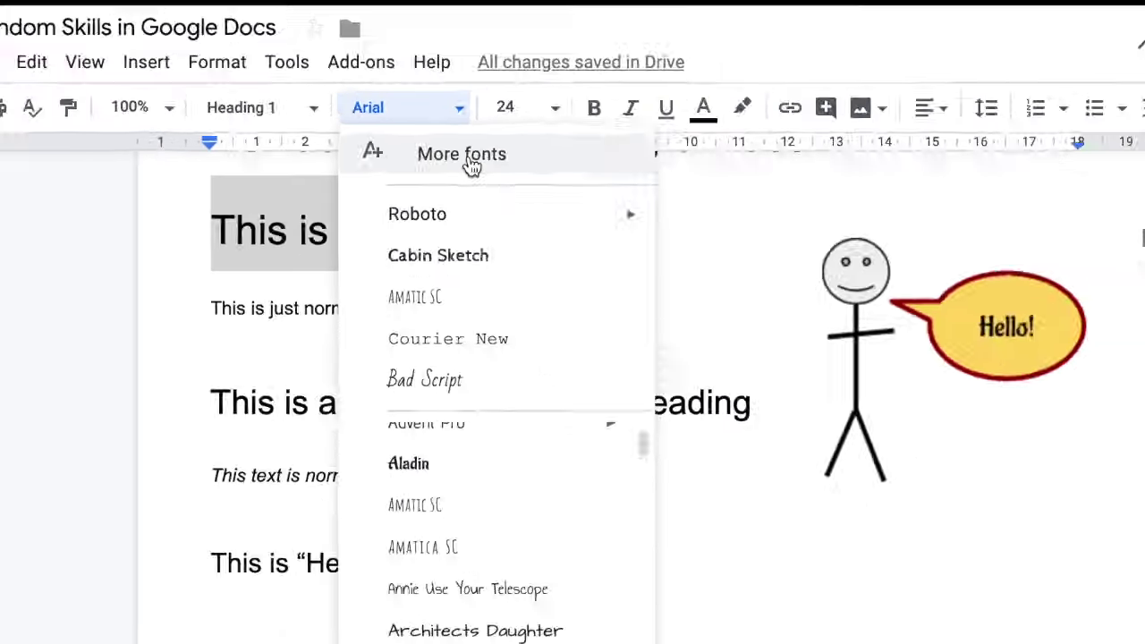
pyautogui.click(472, 167)
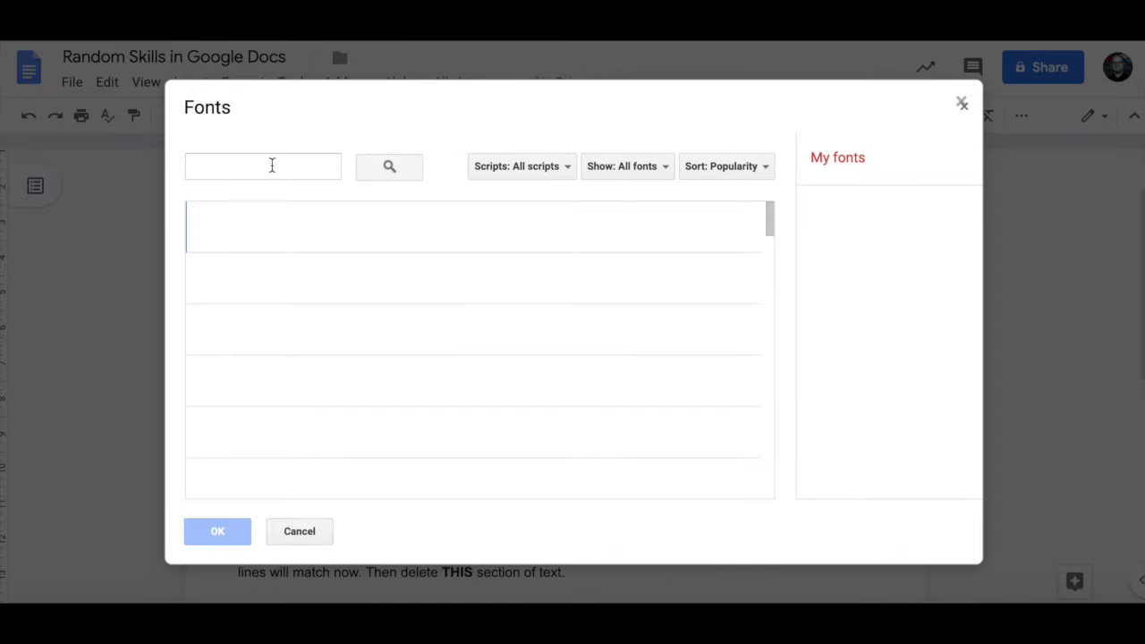
# Search 'cabin' in the Fonts dialog, tick Cabin Sketch and confirm with OK
pyautogui.click(272, 165)
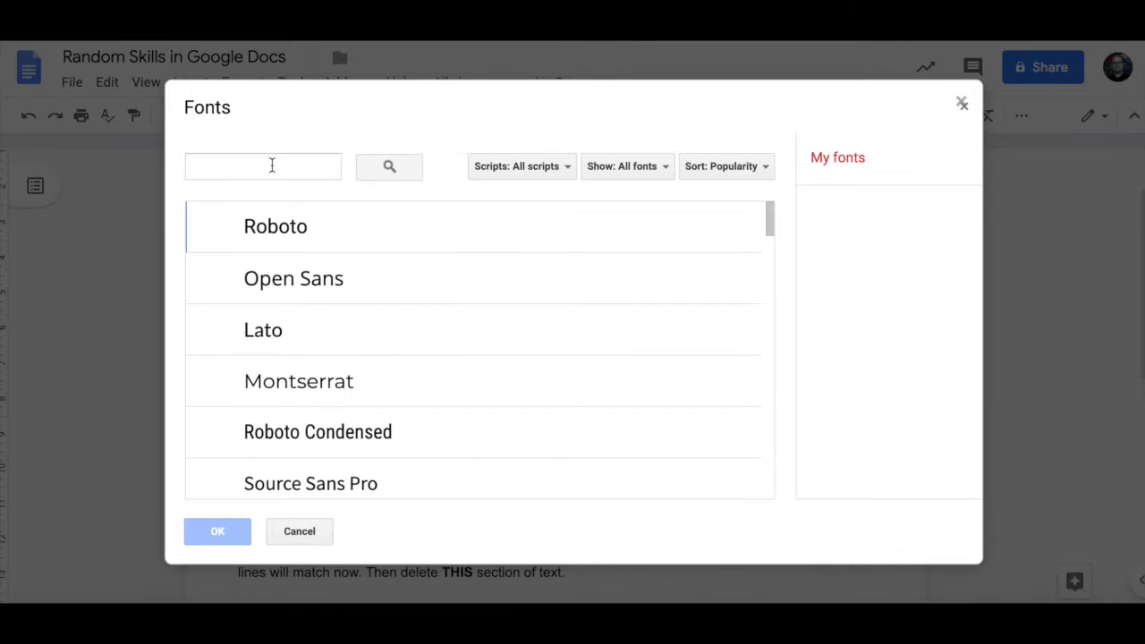
pyautogui.write('cabin')
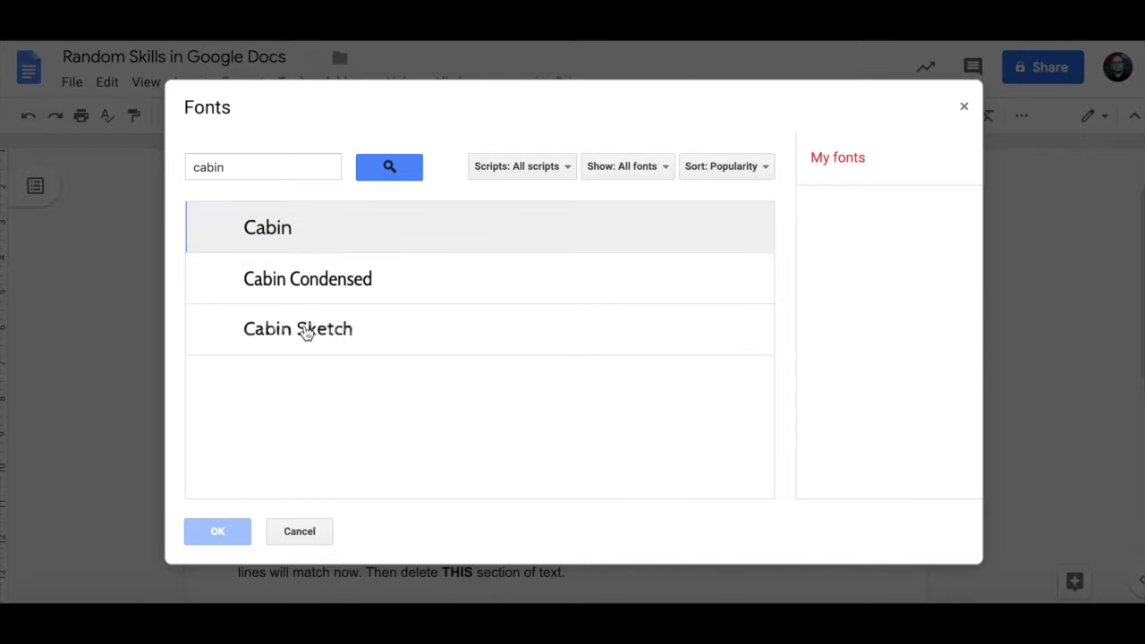
pyautogui.click(305, 331)
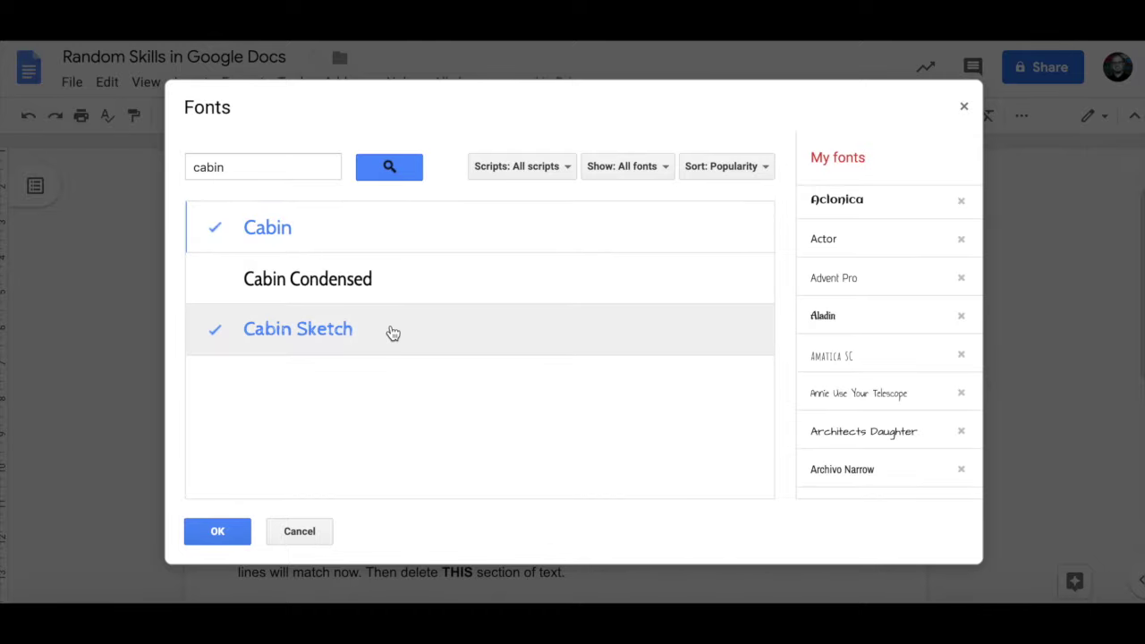
pyautogui.scroll(-5, 837, 362)
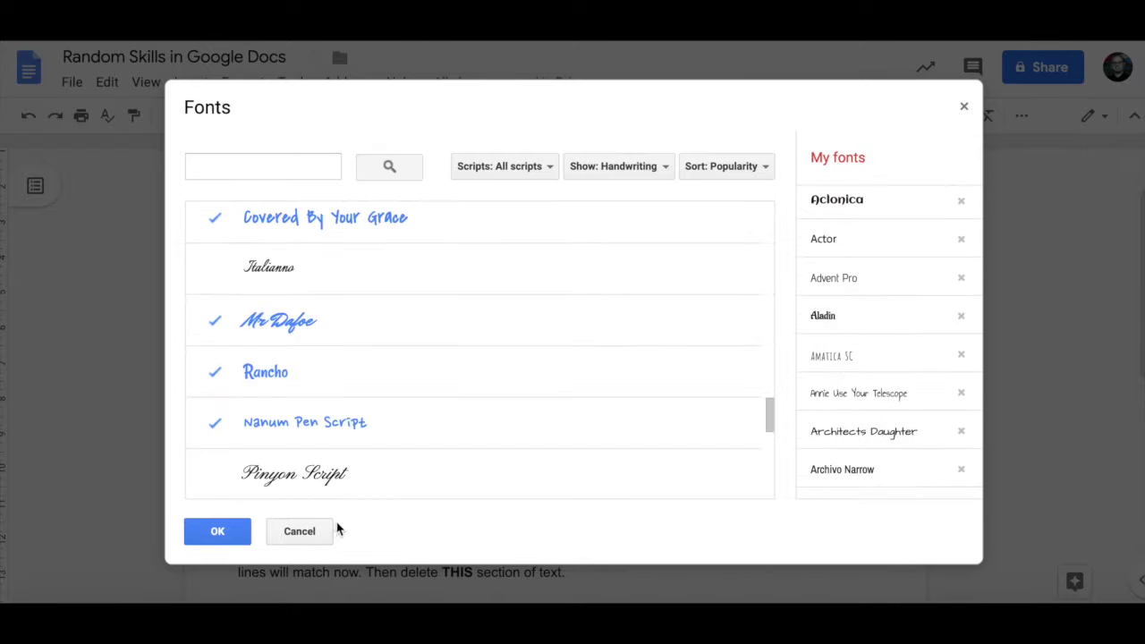
pyautogui.click(299, 532)
# Apply Cabin Sketch and bold to the first Heading 1 line
pyautogui.click(376, 116)
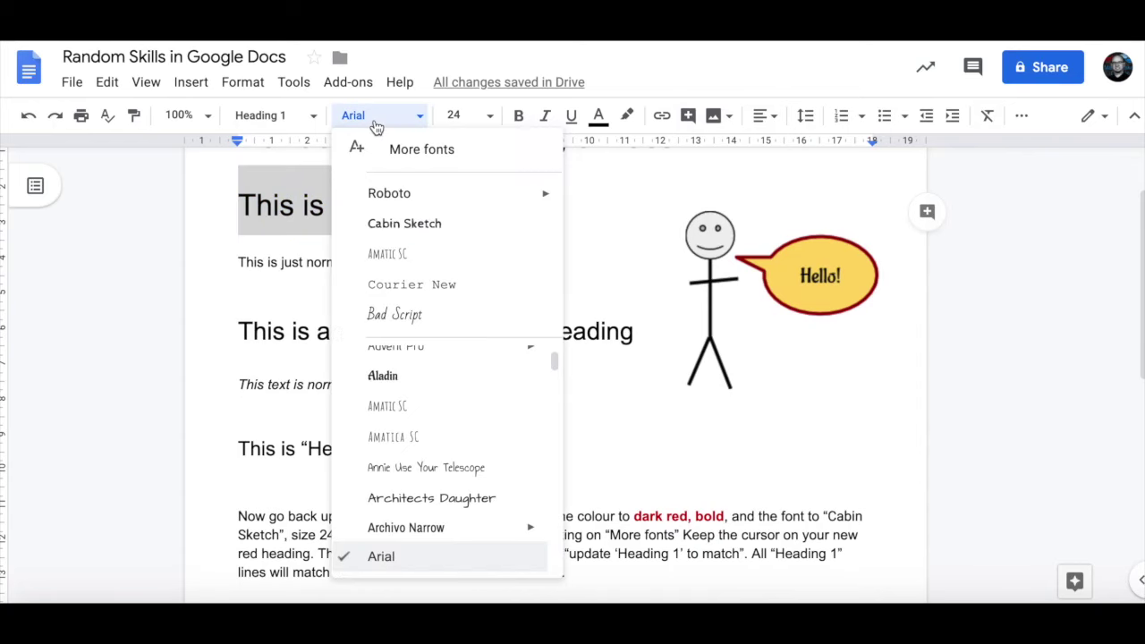
pyautogui.click(420, 222)
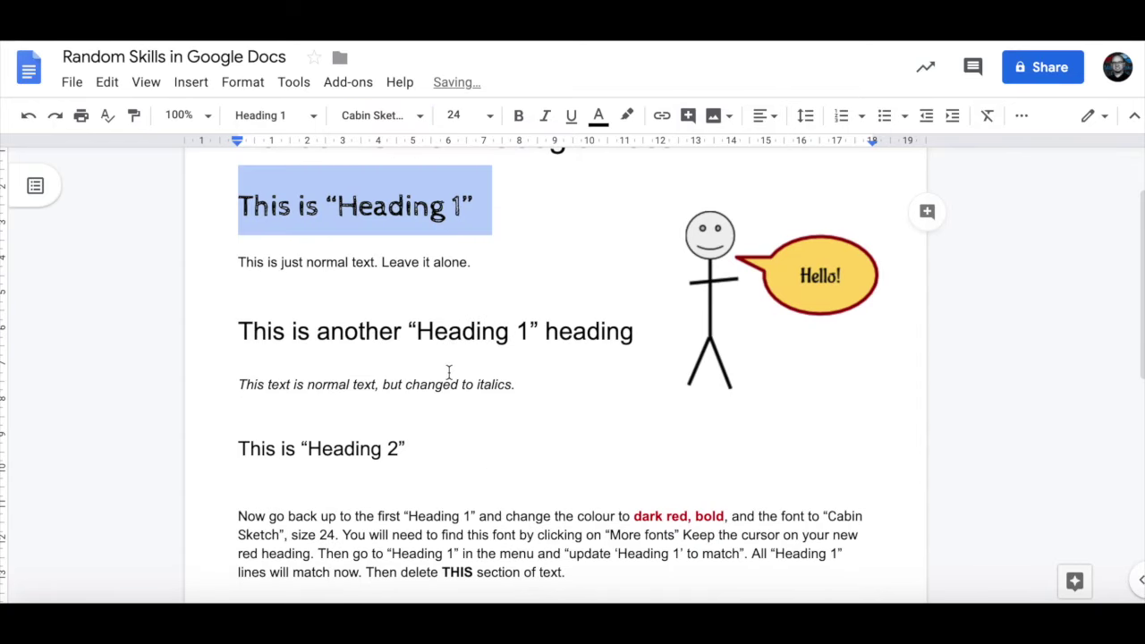
pyautogui.scroll(-2, 450, 372)
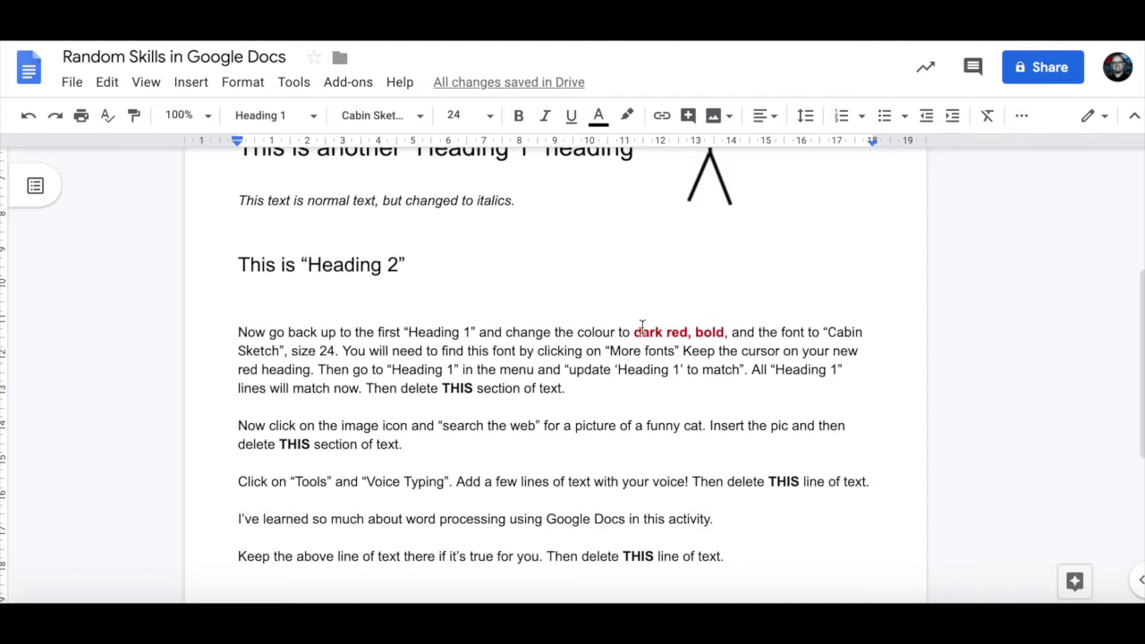
pyautogui.scroll(3, 645, 325)
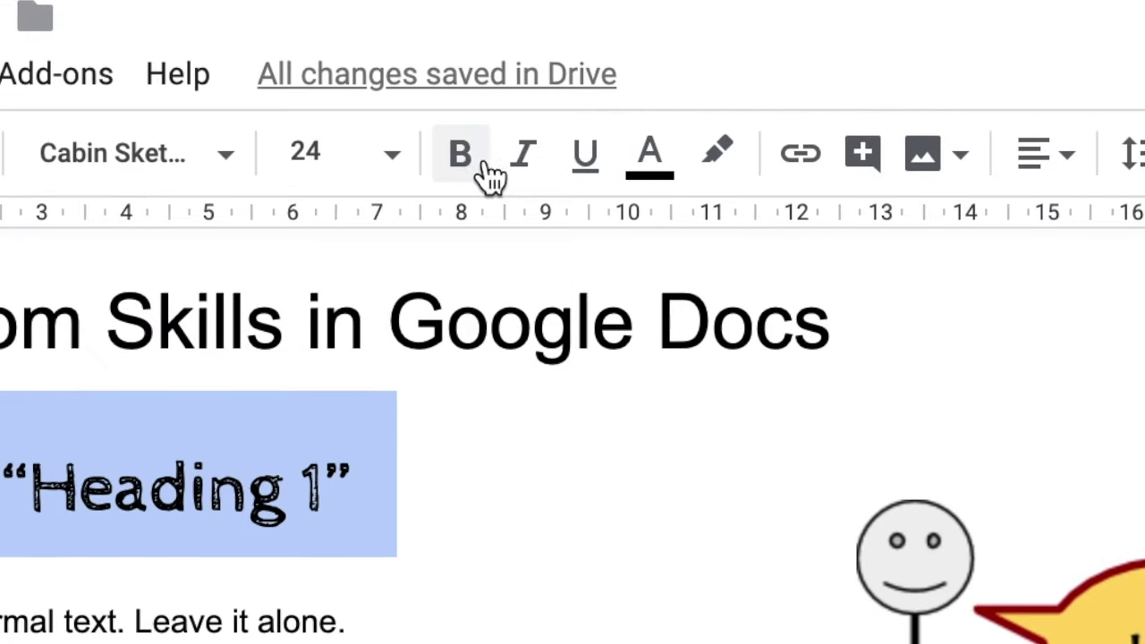
pyautogui.click(516, 128)
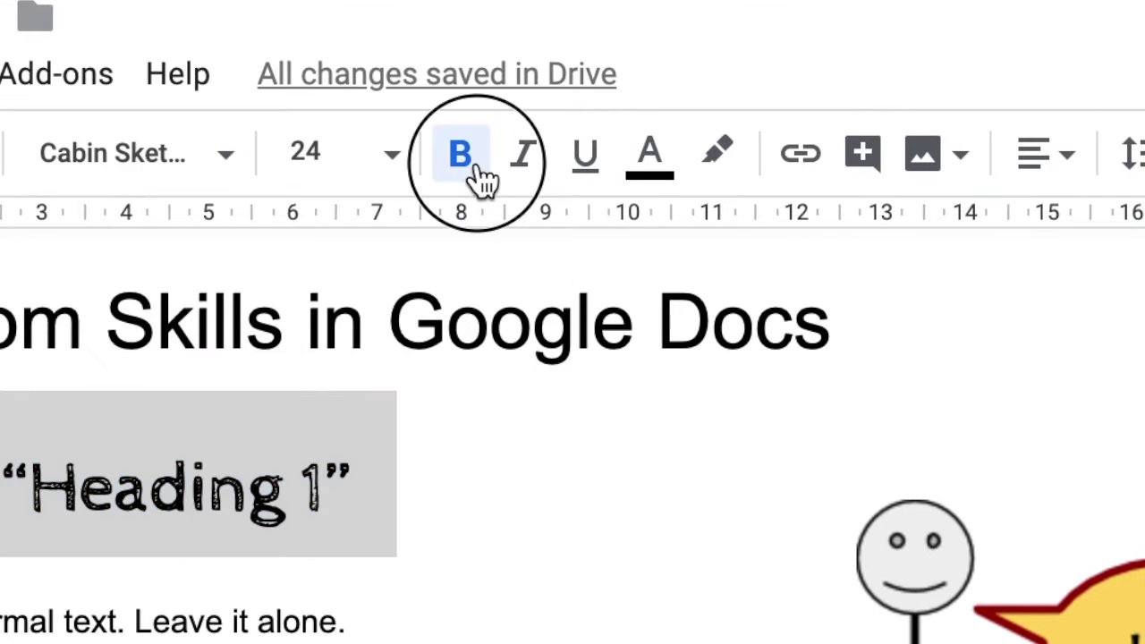
pyautogui.click(465, 169)
pyautogui.click(467, 170)
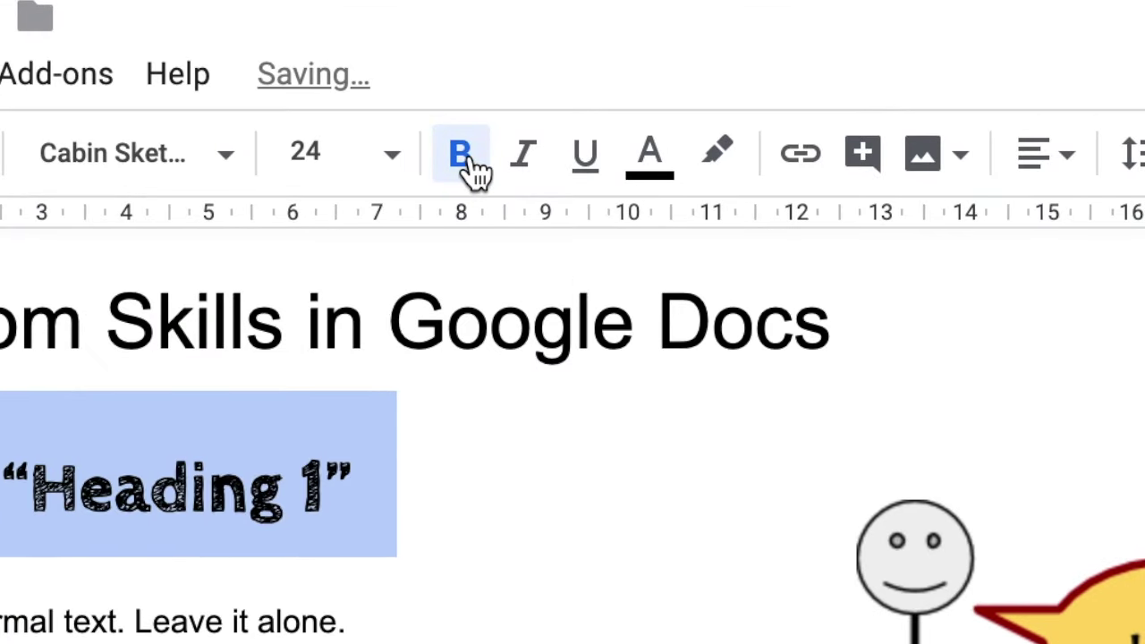
# Colour the heading dark red, then deselect it
pyautogui.click(683, 173)
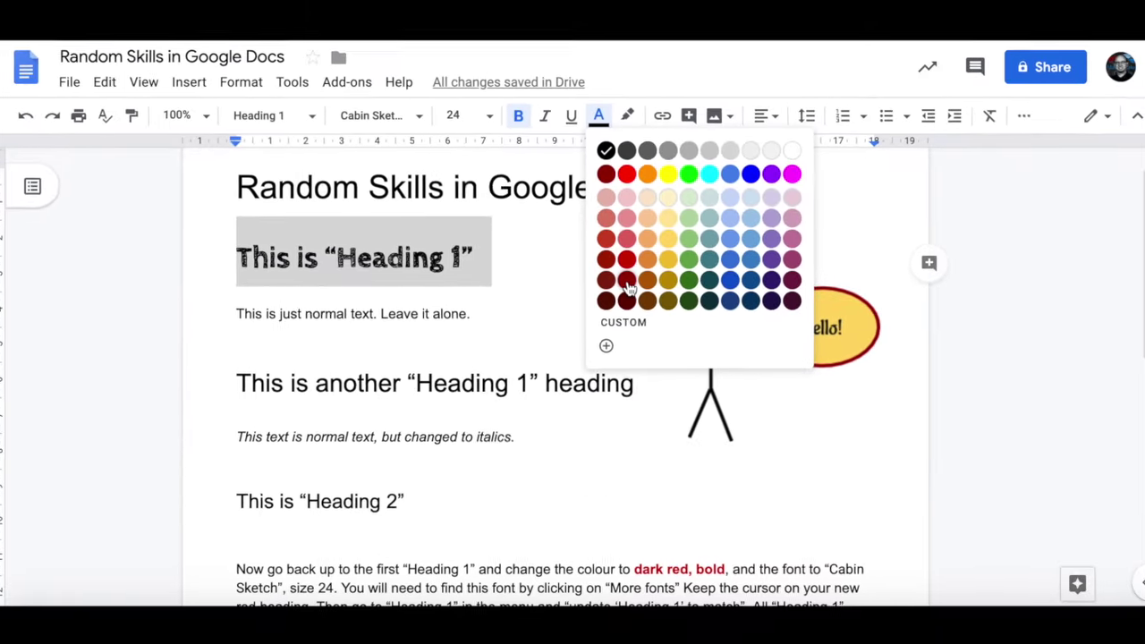
pyautogui.click(628, 283)
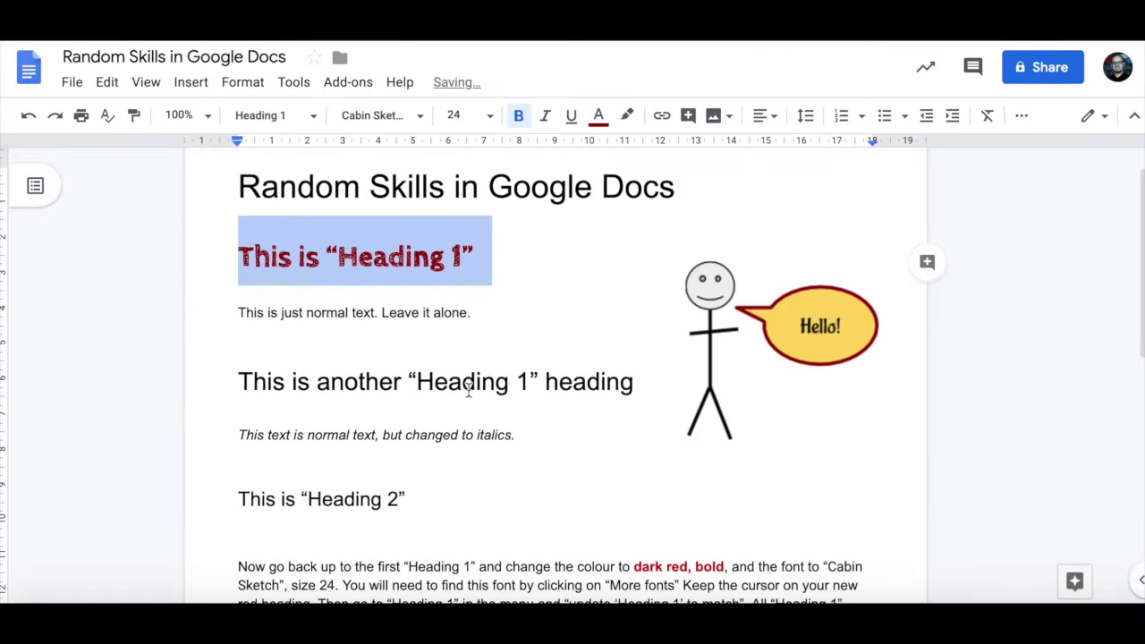
pyautogui.scroll(-2, 778, 404)
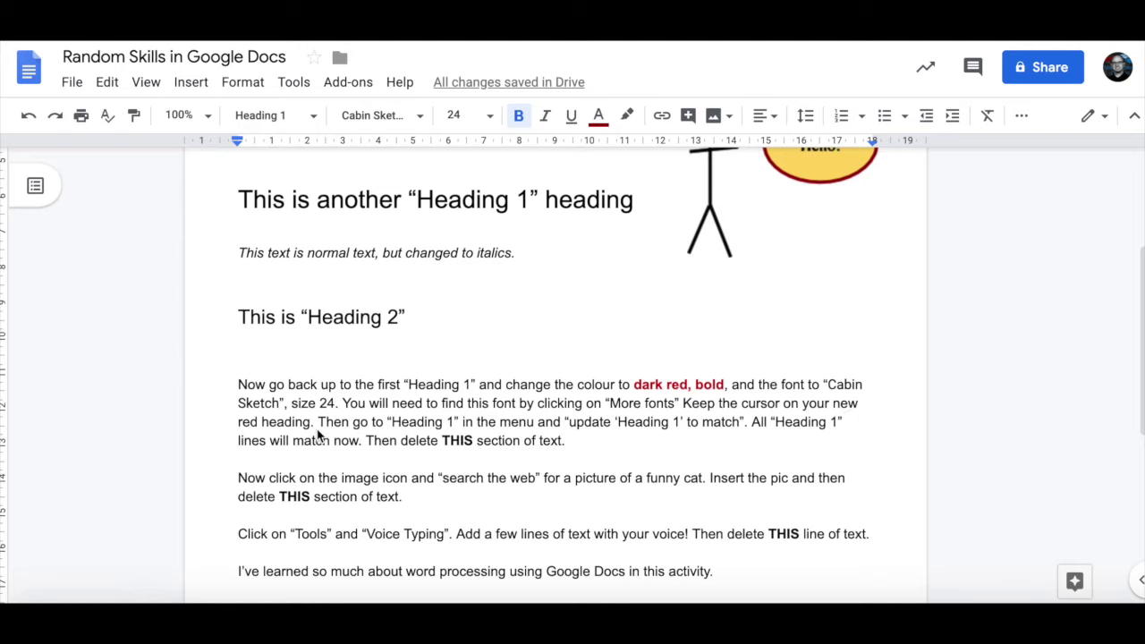
pyautogui.scroll(3, 376, 413)
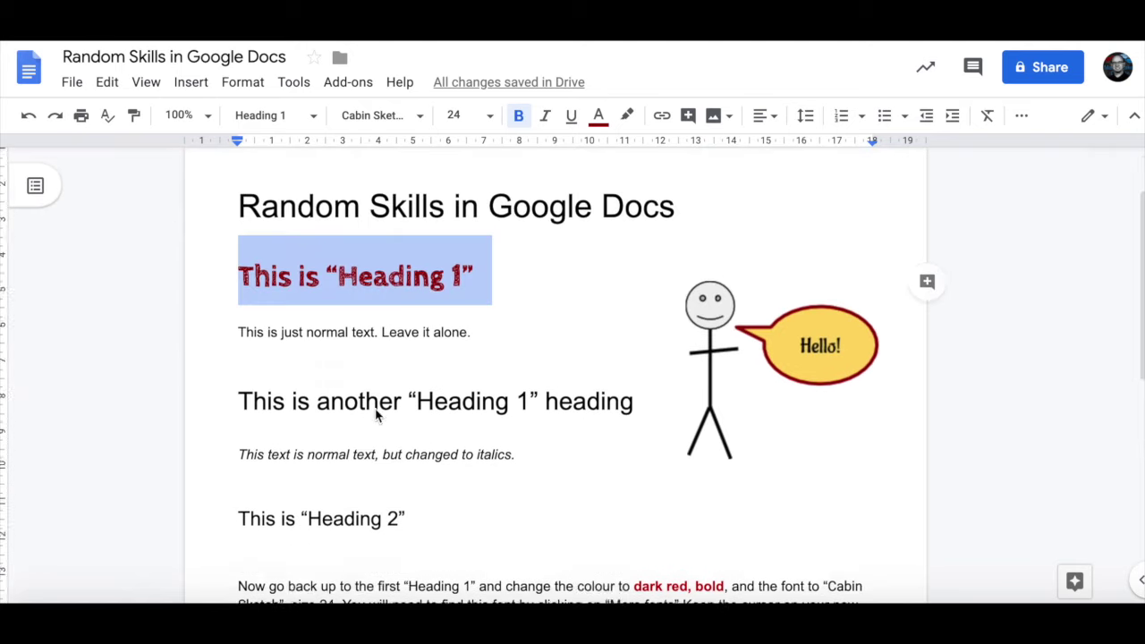
pyautogui.click(338, 300)
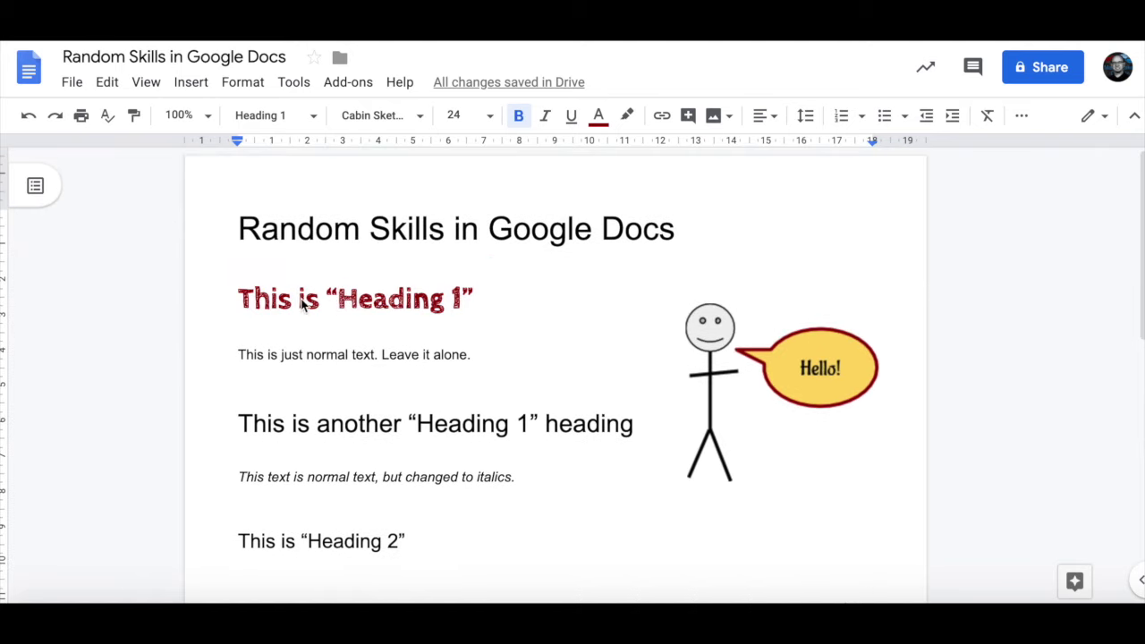
pyautogui.scroll(-3, 340, 307)
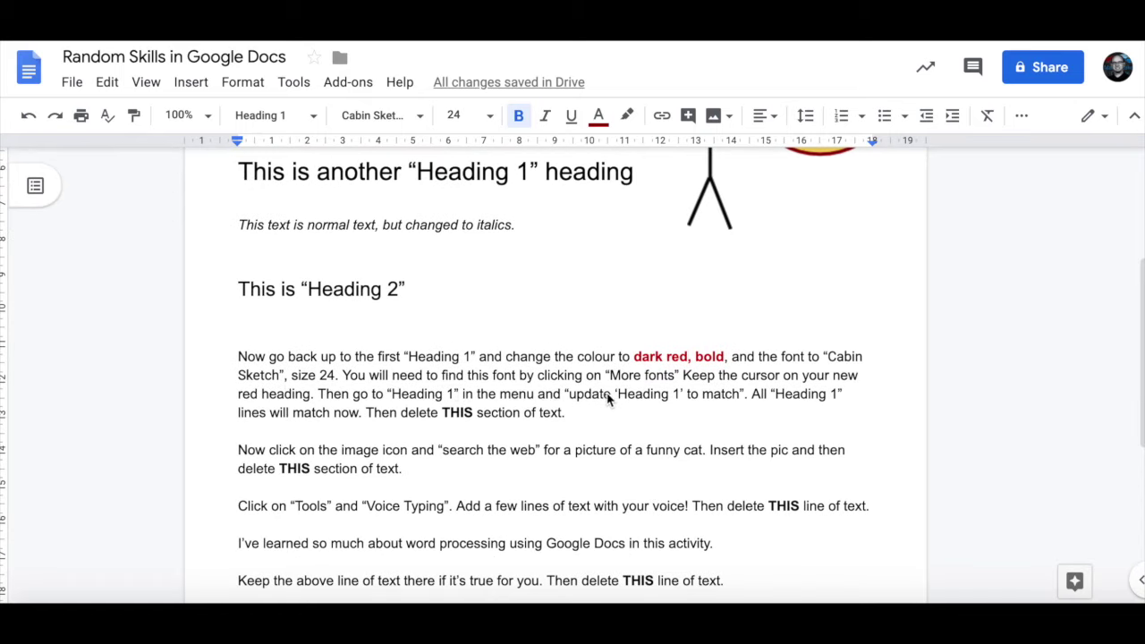
# Update the Heading 1 style to match the bold dark-red Cabin Sketch heading
pyautogui.click(268, 120)
pyautogui.moveTo(351, 330)
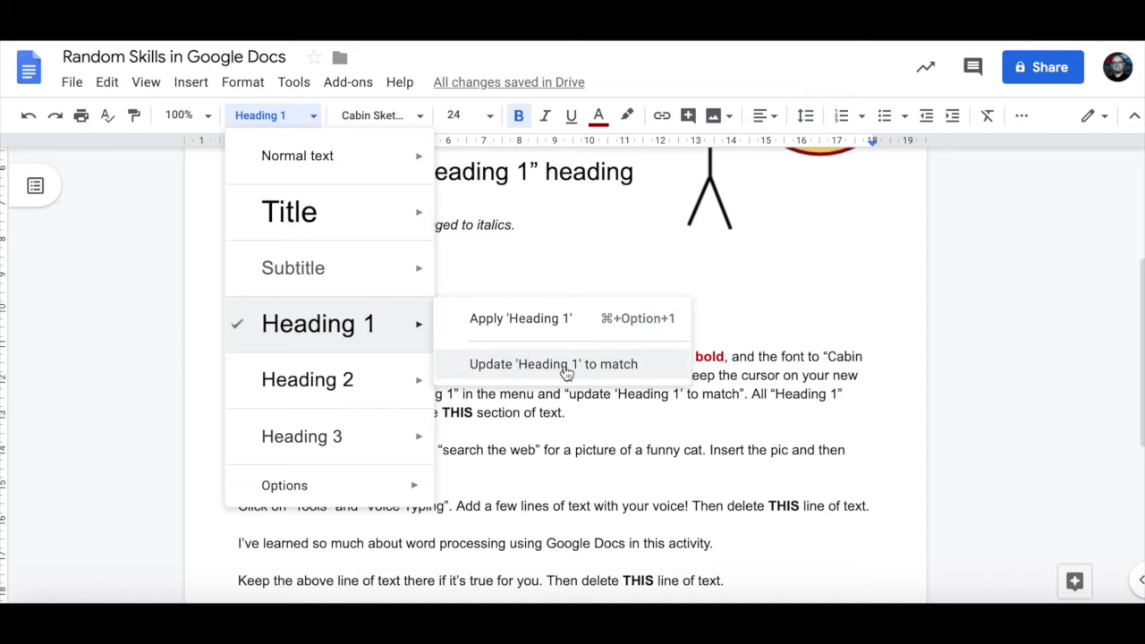
pyautogui.click(566, 373)
pyautogui.scroll(3, 403, 304)
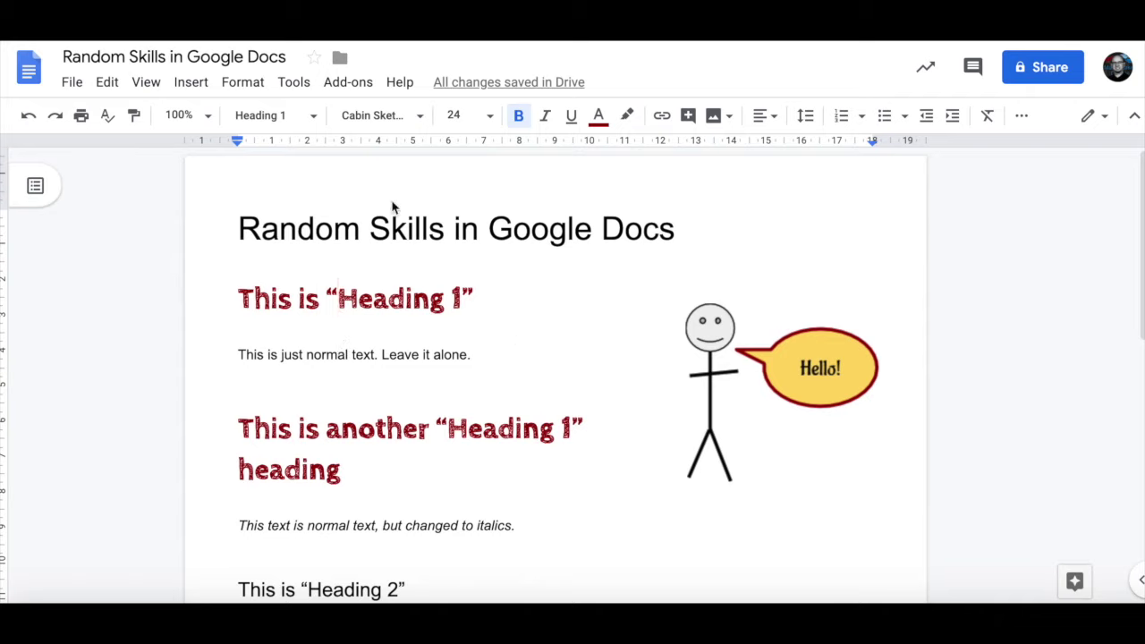
pyautogui.click(265, 115)
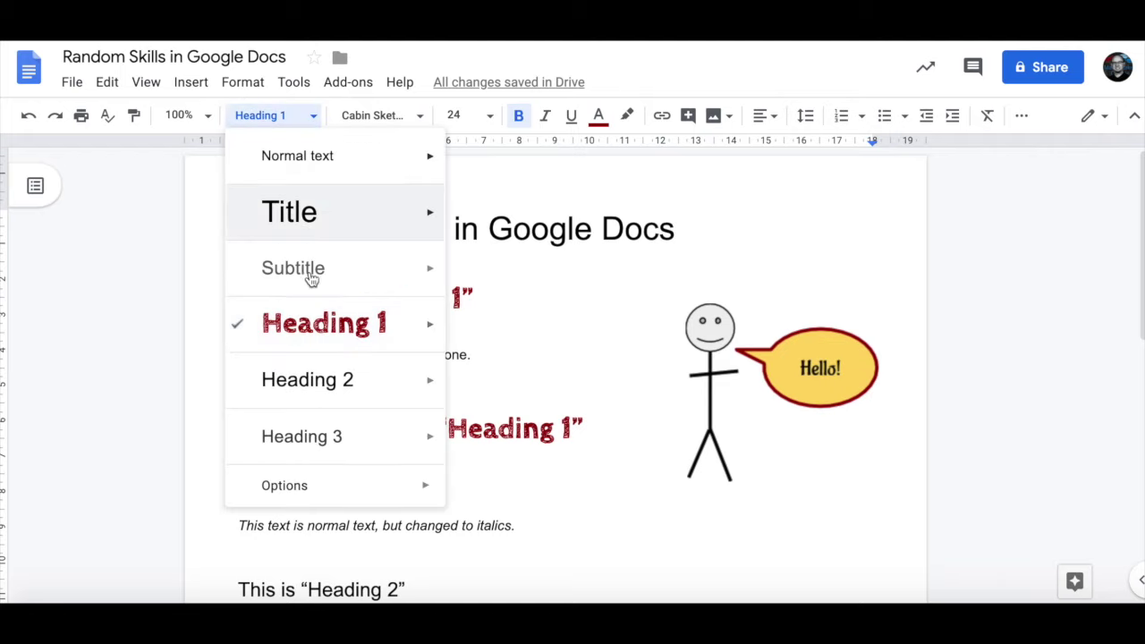
pyautogui.moveTo(304, 324)
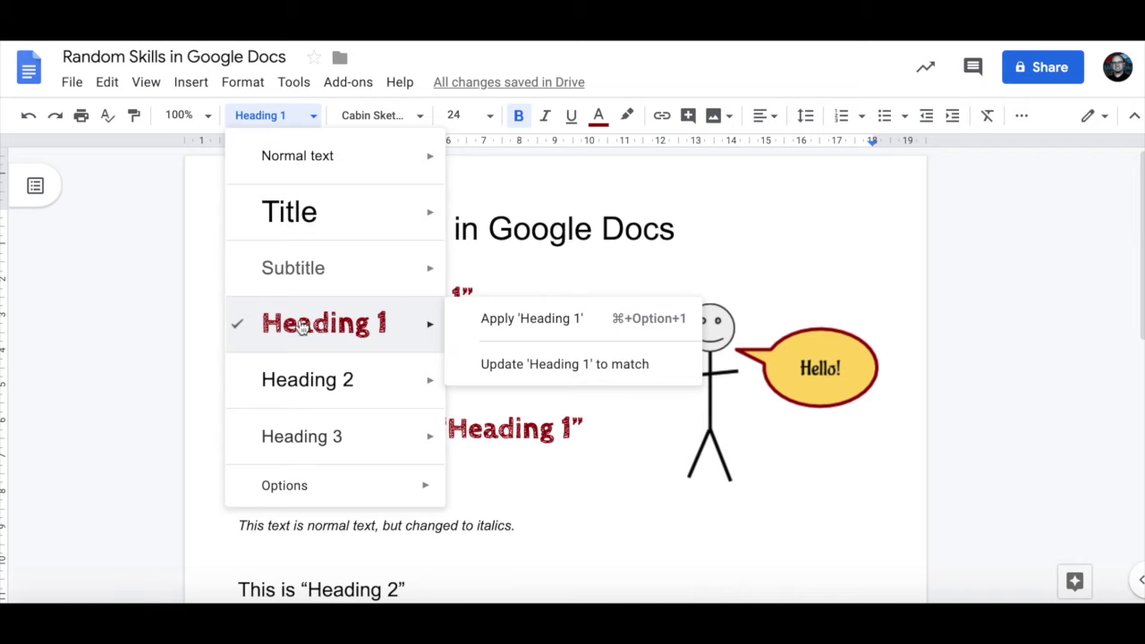
pyautogui.click(417, 291)
pyautogui.click(414, 292)
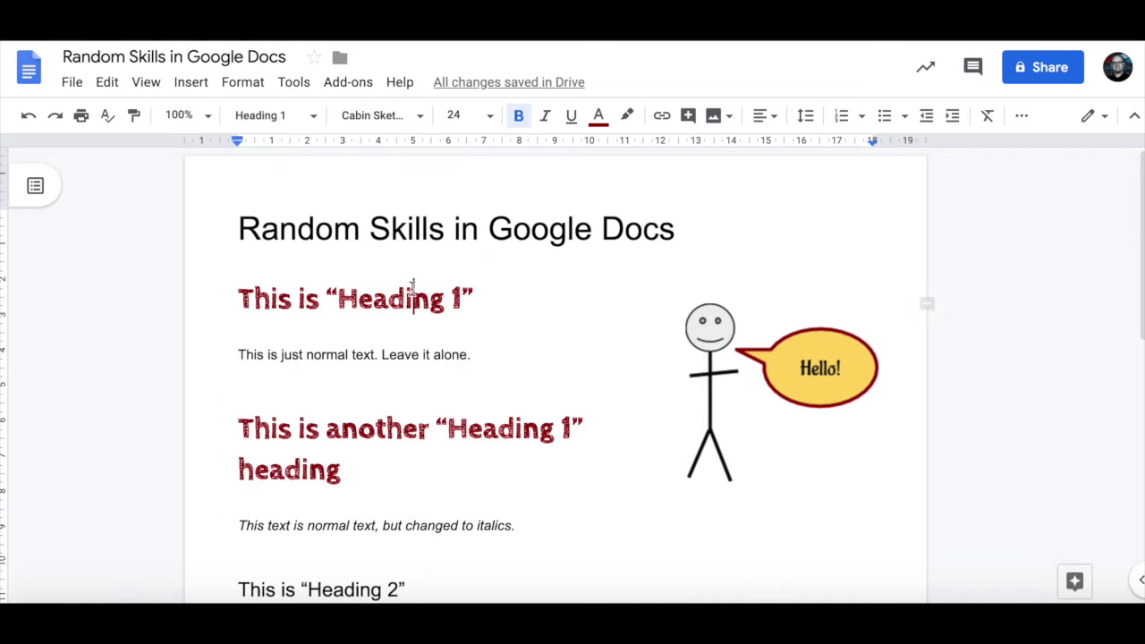
# Delete the paragraph beginning 'Now go back'
pyautogui.scroll(-5, 366, 332)
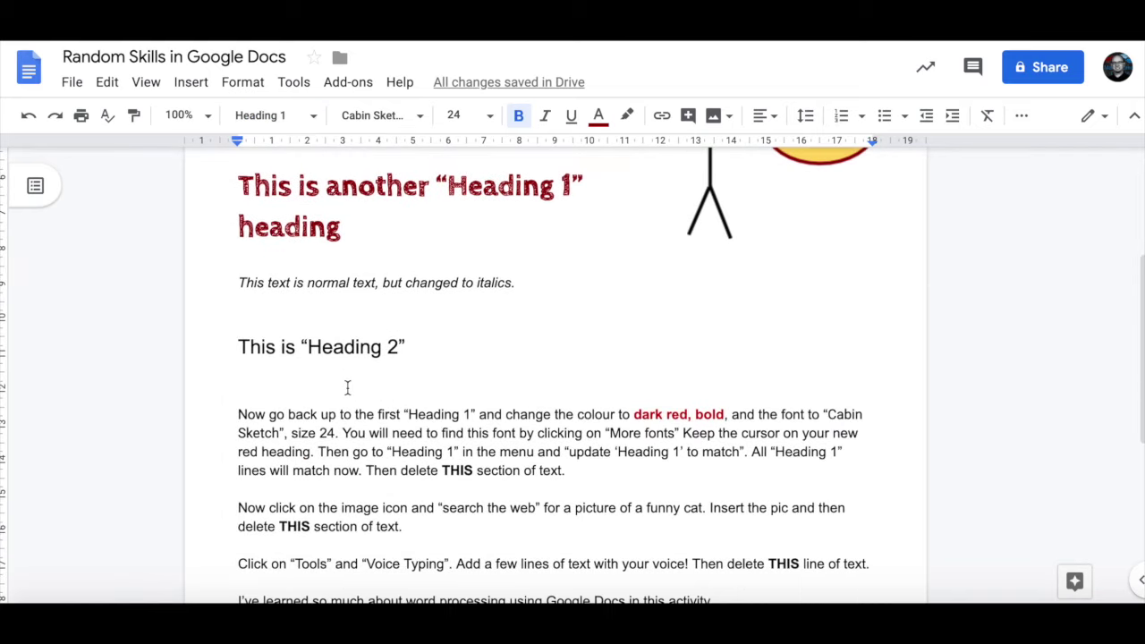
pyautogui.click(575, 289)
pyautogui.moveTo(575, 289); pyautogui.dragTo(233, 203)
pyautogui.press('BackSpace')
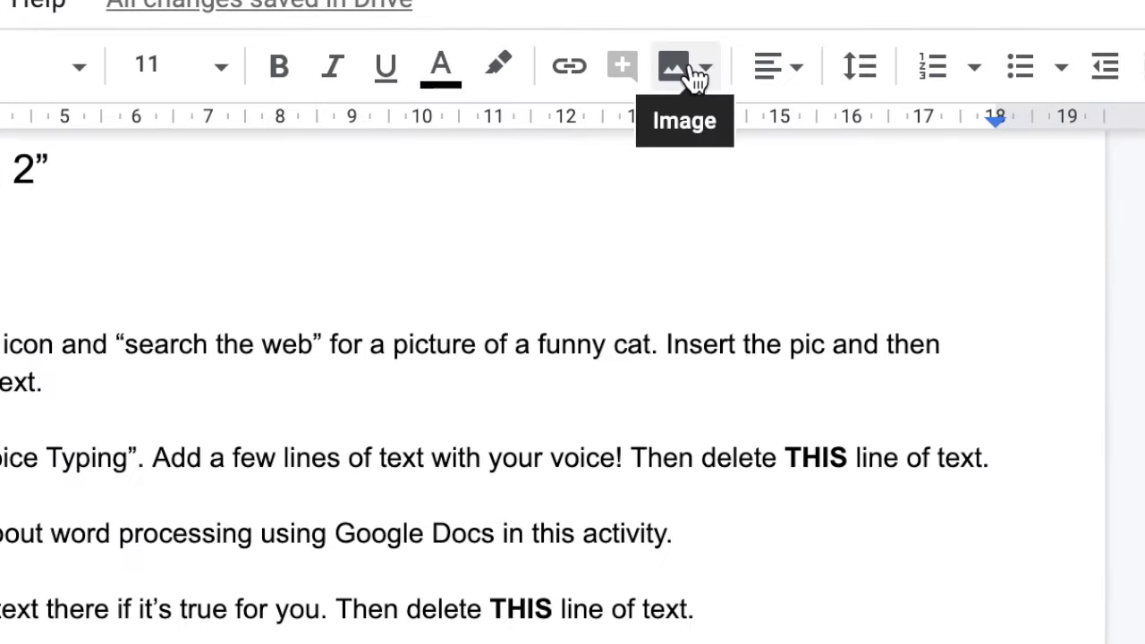
# Insert a winking ginger cat photo found by searching the web for 'funny cats'
pyautogui.click(696, 79)
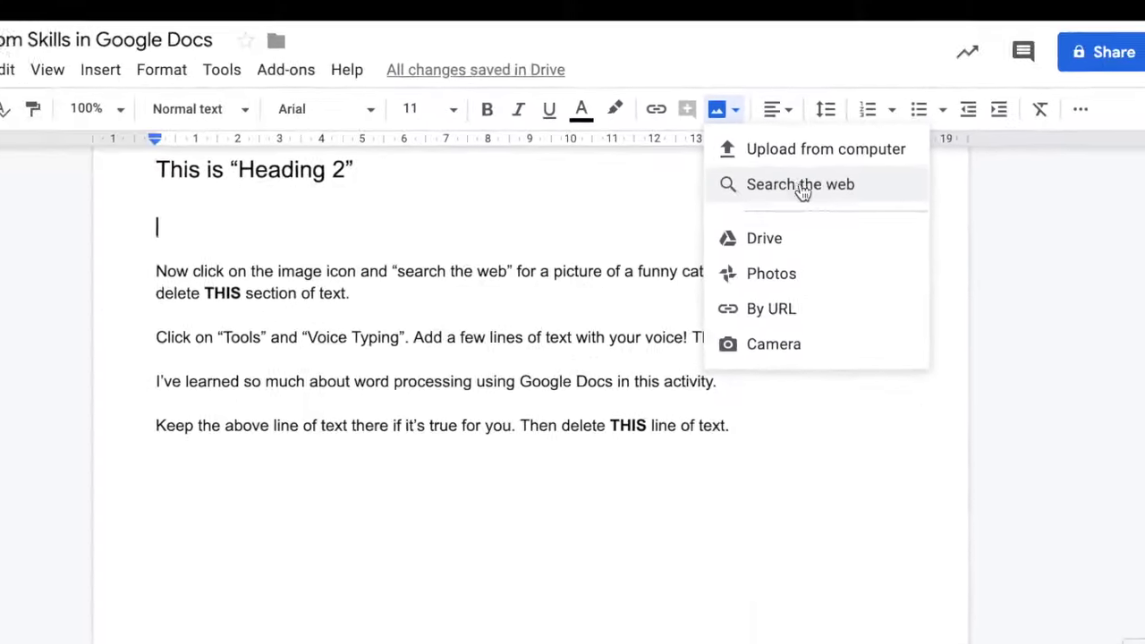
pyautogui.click(801, 195)
pyautogui.write('funny cat')
pyautogui.press('Return')
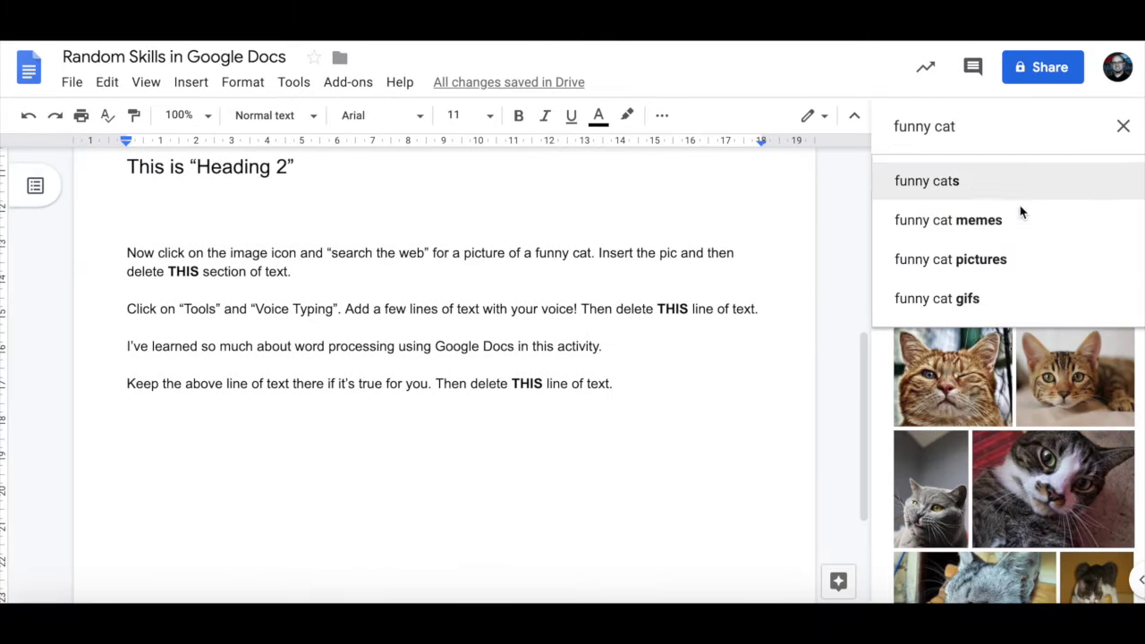
pyautogui.click(955, 187)
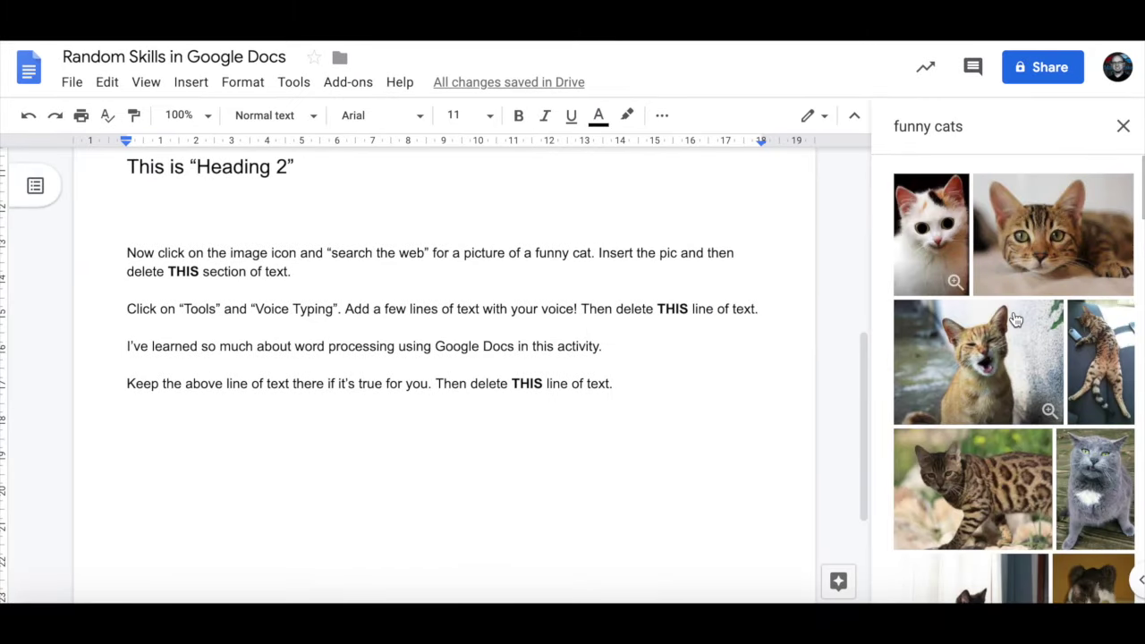
pyautogui.scroll(-5, 956, 264)
pyautogui.click(956, 264)
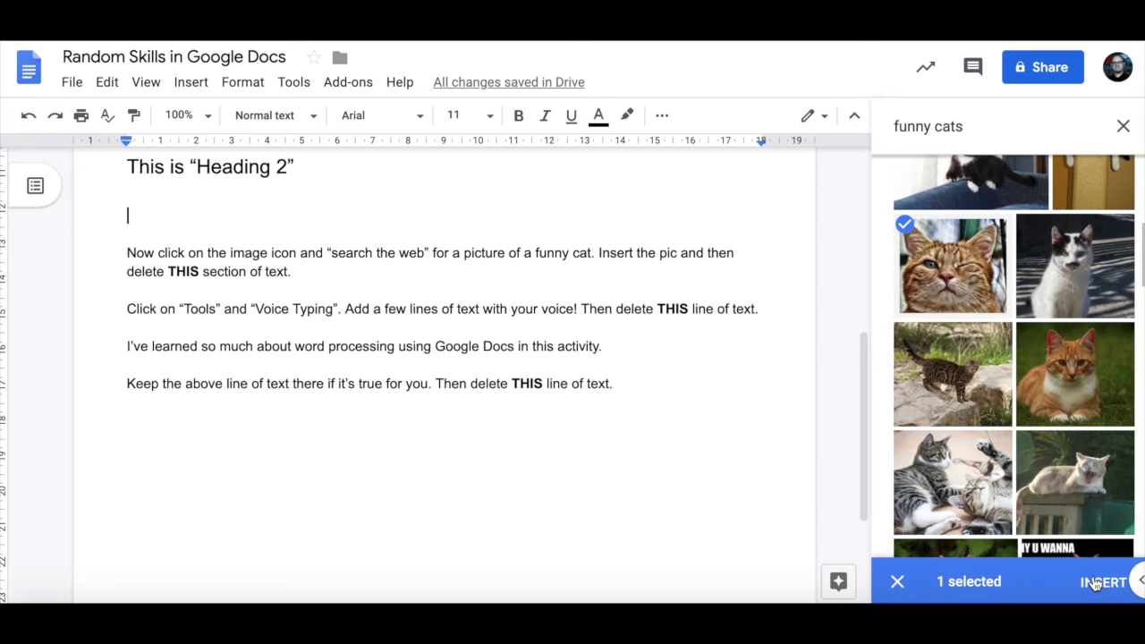
pyautogui.click(1104, 586)
pyautogui.scroll(-2, 549, 393)
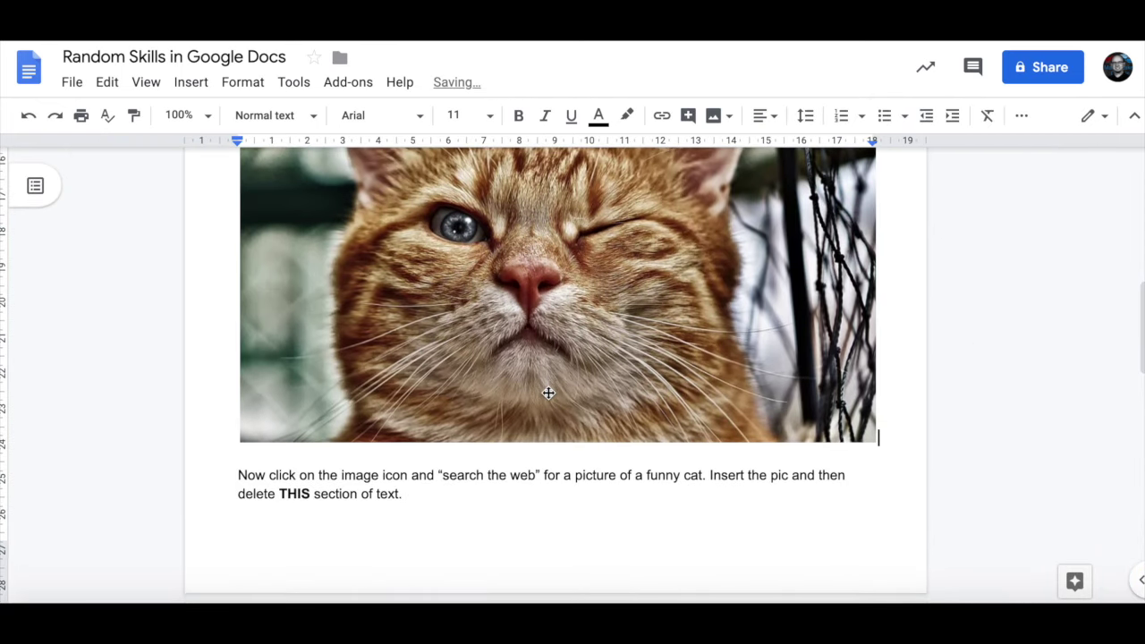
# Shrink the cat photo, wrap text around it and place it right of Heading 2
pyautogui.click(665, 361)
pyautogui.scroll(4, 665, 361)
pyautogui.scroll(-3, 664, 361)
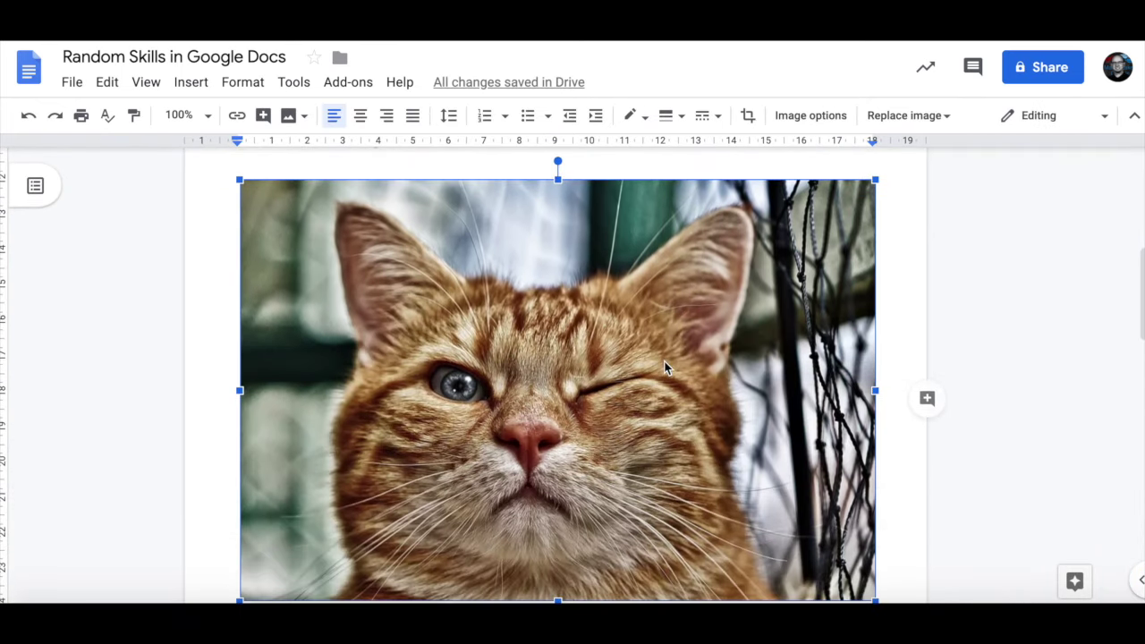
pyautogui.moveTo(876, 181); pyautogui.dragTo(403, 422)
pyautogui.scroll(1, 403, 421)
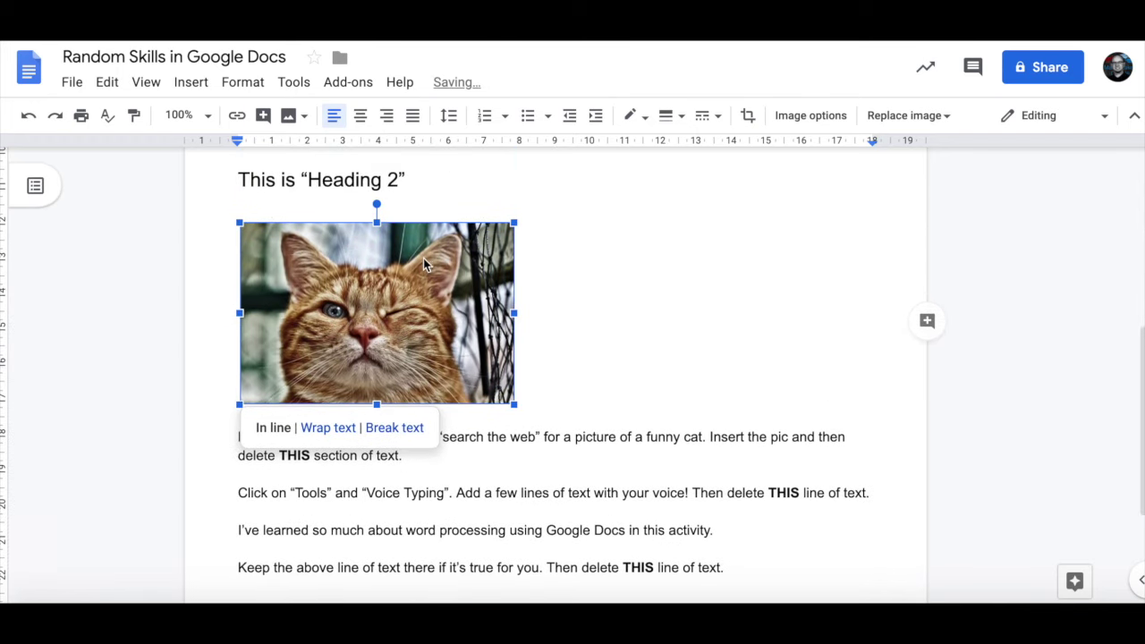
pyautogui.scroll(1, 710, 191)
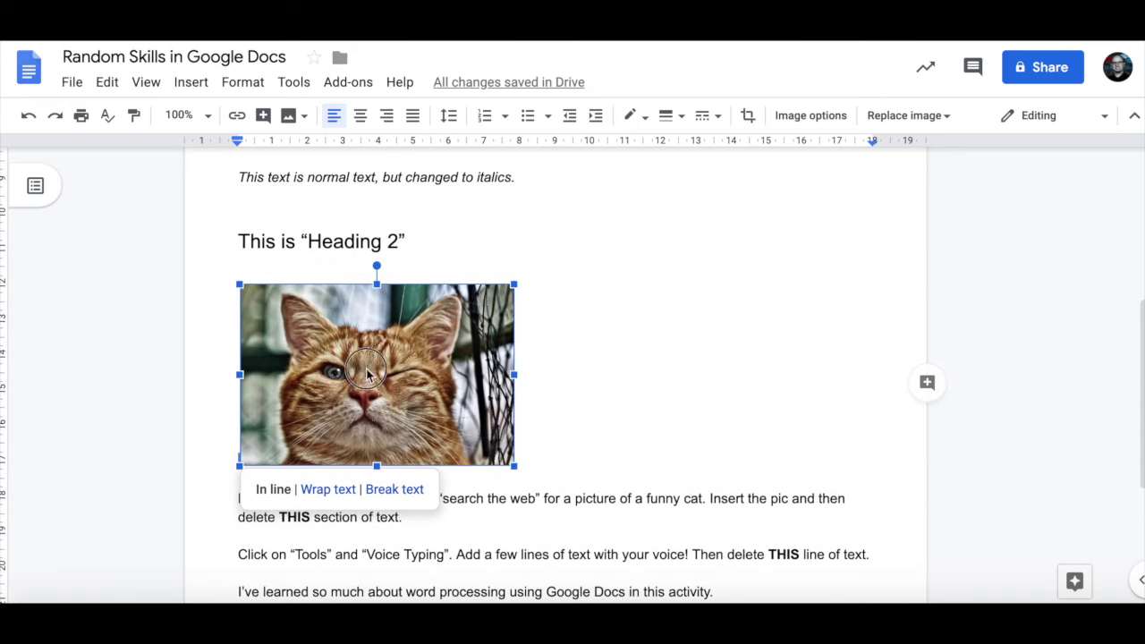
pyautogui.moveTo(292, 298); pyautogui.dragTo(254, 273)
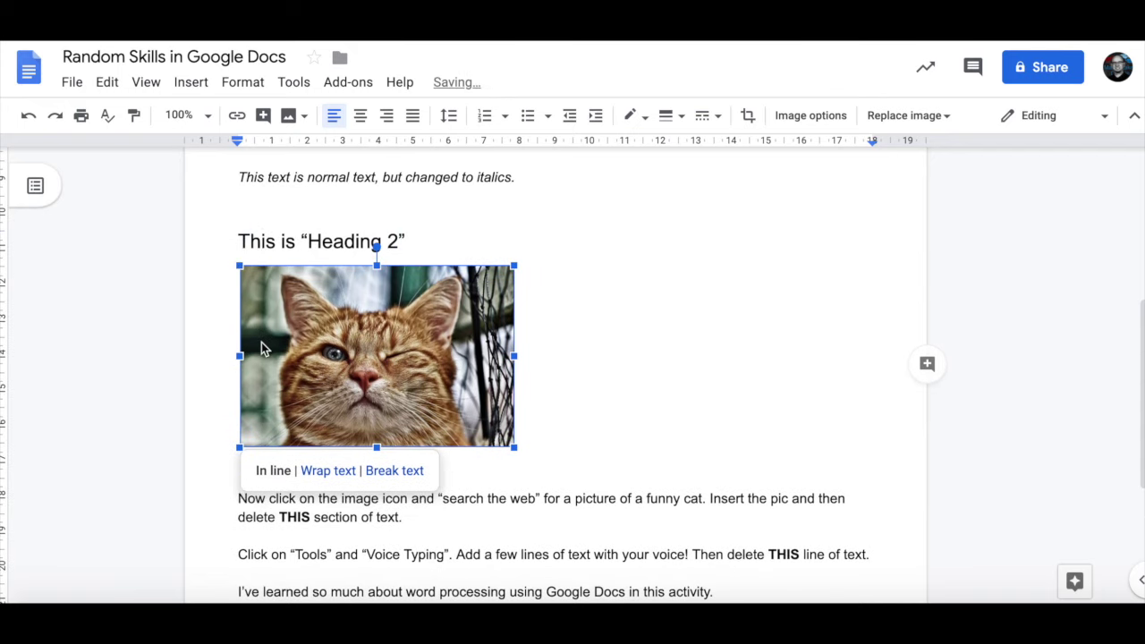
pyautogui.click(322, 471)
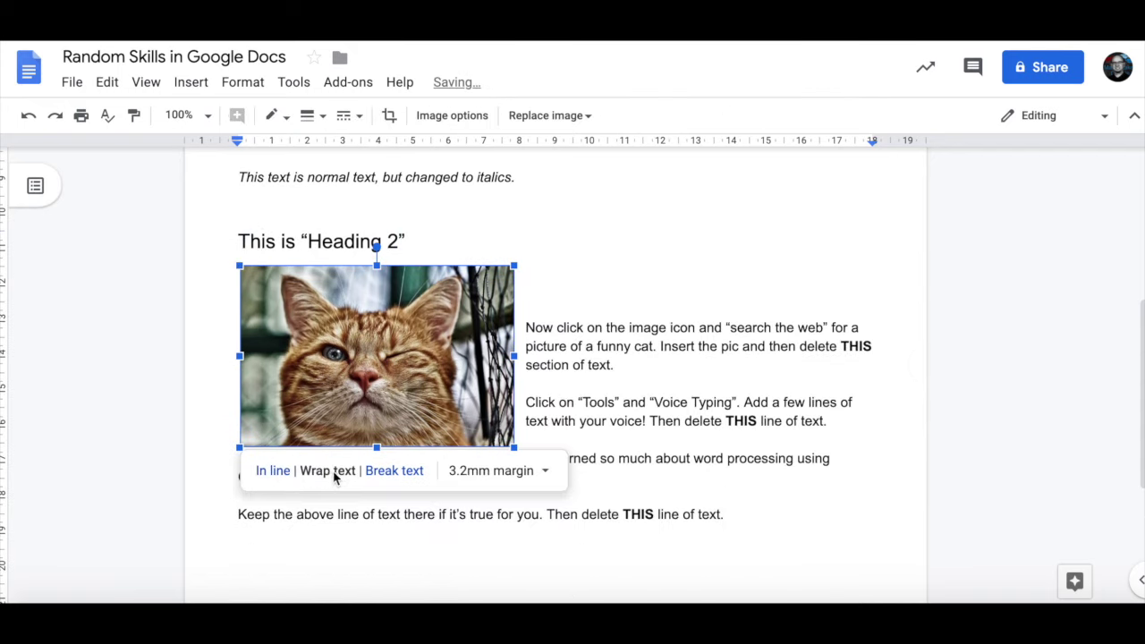
pyautogui.moveTo(312, 385); pyautogui.dragTo(634, 262)
pyautogui.scroll(3, 658, 332)
pyautogui.moveTo(676, 410); pyautogui.dragTo(726, 425)
pyautogui.click(599, 432)
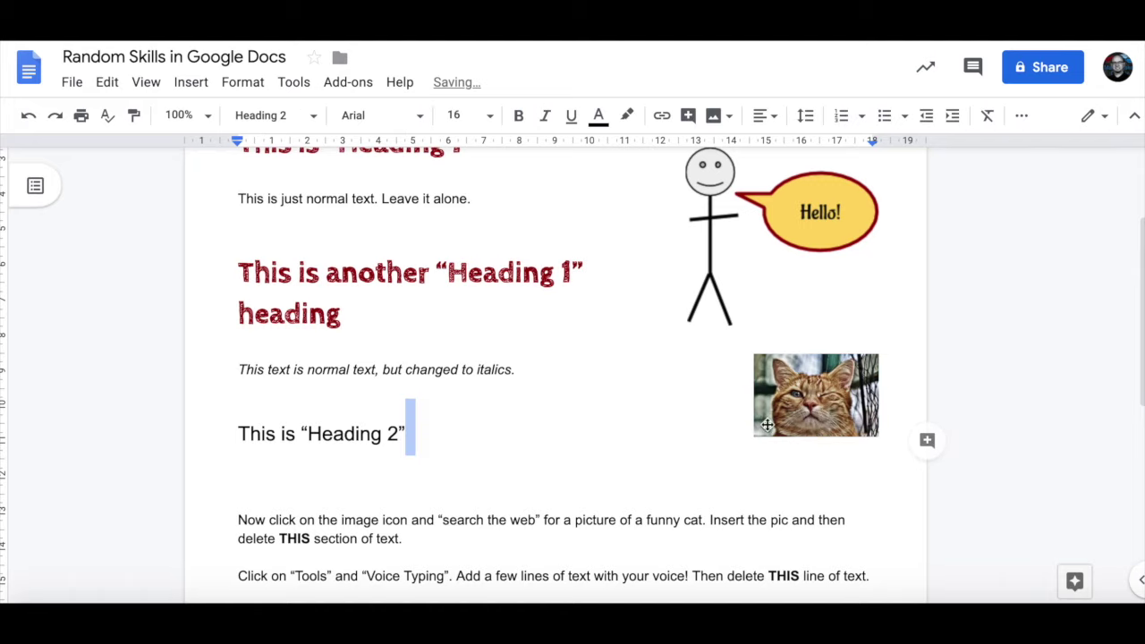
pyautogui.click(768, 420)
pyautogui.moveTo(752, 438); pyautogui.dragTo(708, 466)
# Give the cat photo a thick black border, then select the 'Now click on the image icon' paragraph
pyautogui.click(306, 116)
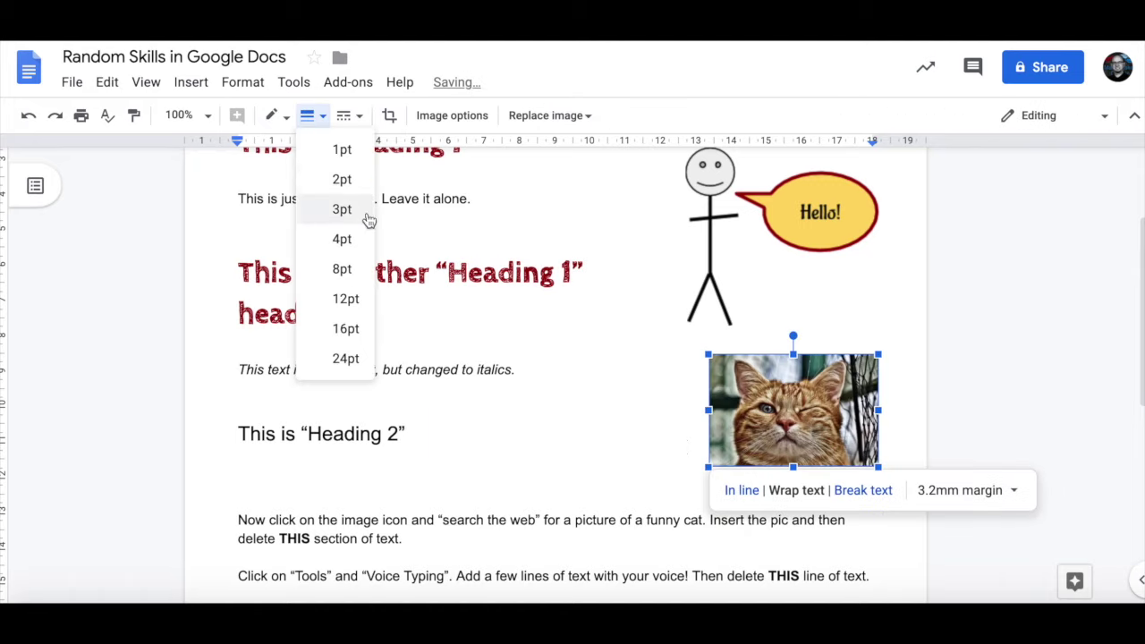
pyautogui.click(350, 241)
pyautogui.click(522, 349)
pyautogui.click(760, 408)
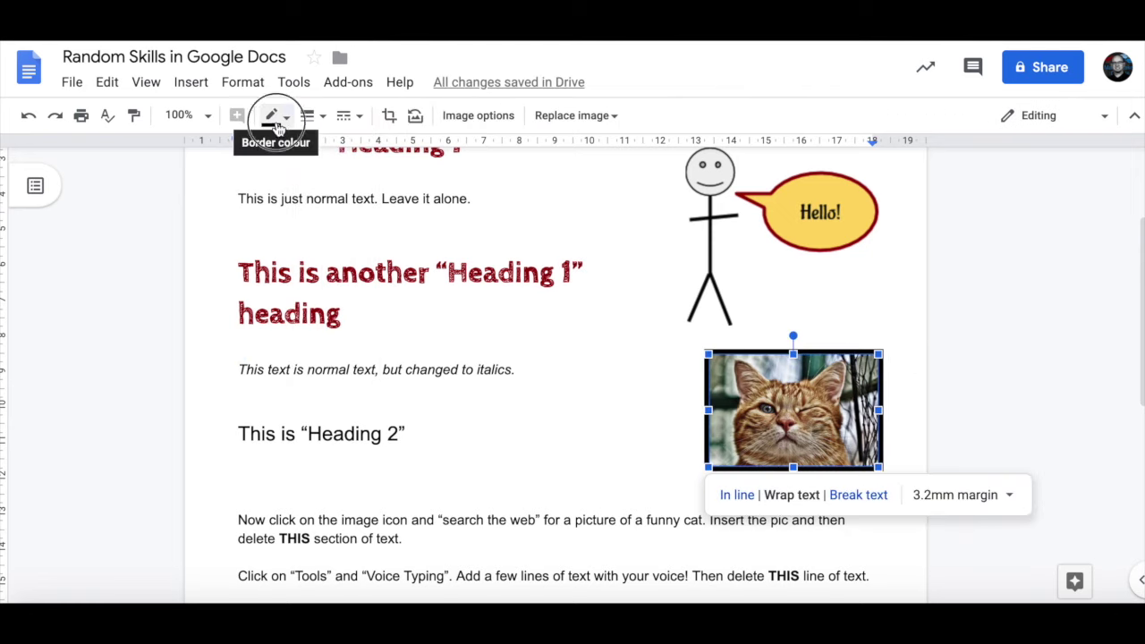
pyautogui.click(306, 115)
pyautogui.click(349, 318)
pyautogui.scroll(-1, 518, 431)
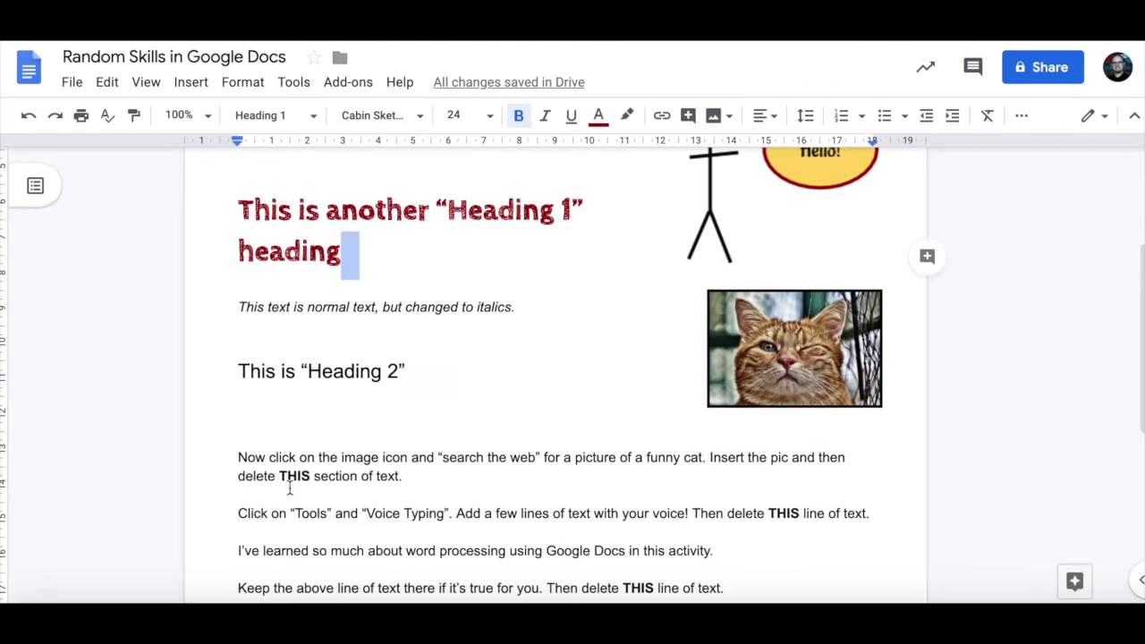
pyautogui.moveTo(411, 477); pyautogui.dragTo(230, 460)
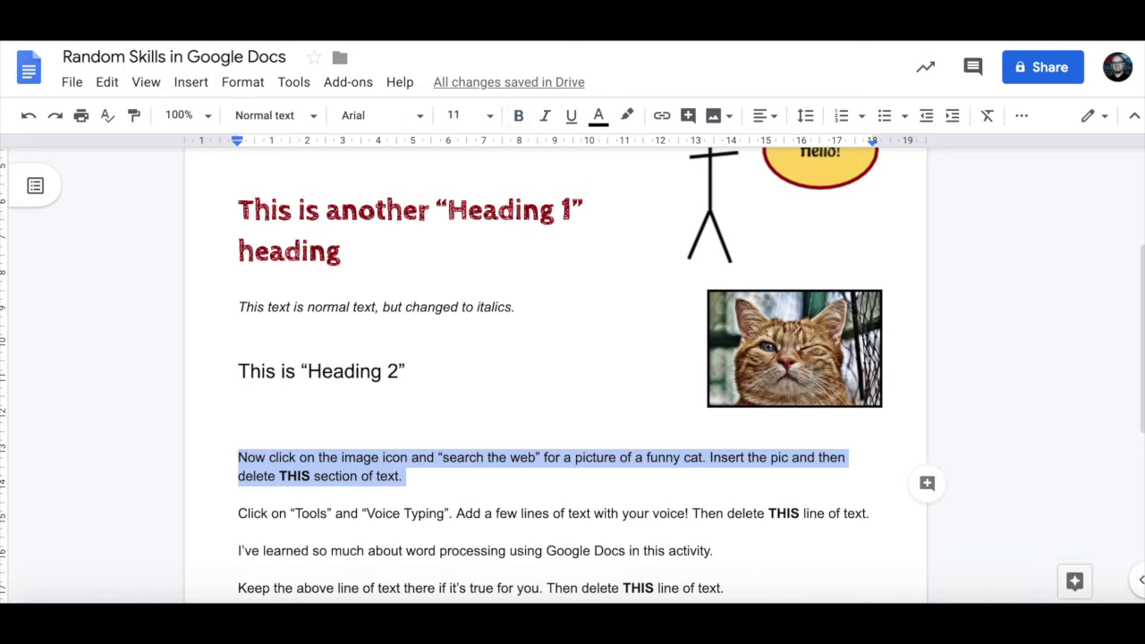
# Delete the image-icon instructions and dictate several lines with Tools > Voice typing under Heading 2
pyautogui.press('BackSpace')
pyautogui.press('BackSpace')
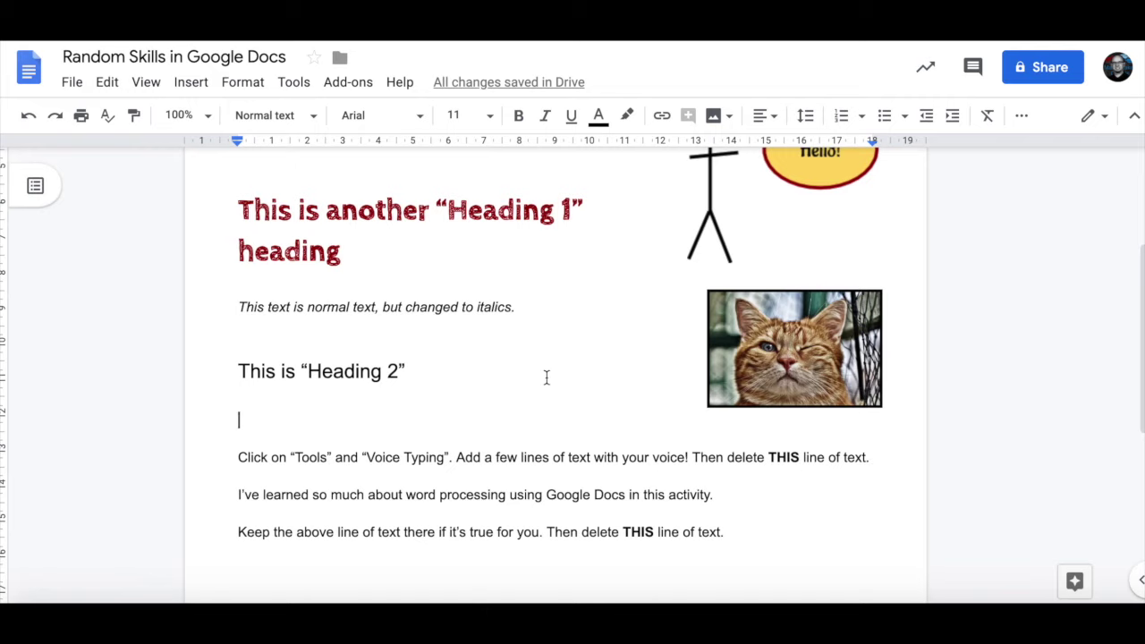
pyautogui.click(300, 87)
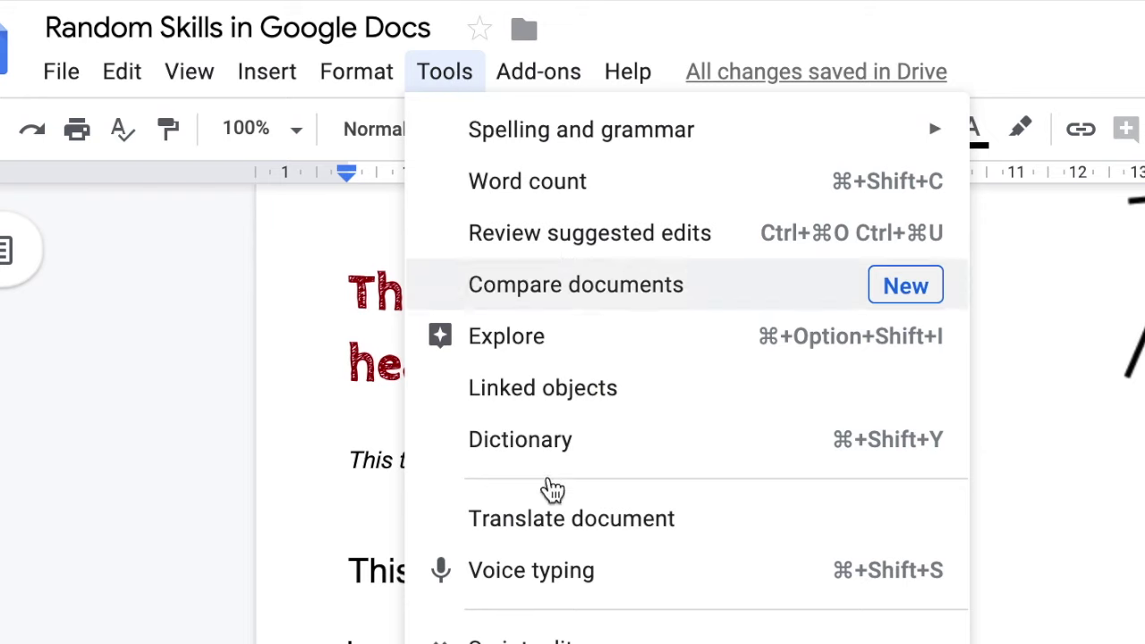
pyautogui.click(657, 587)
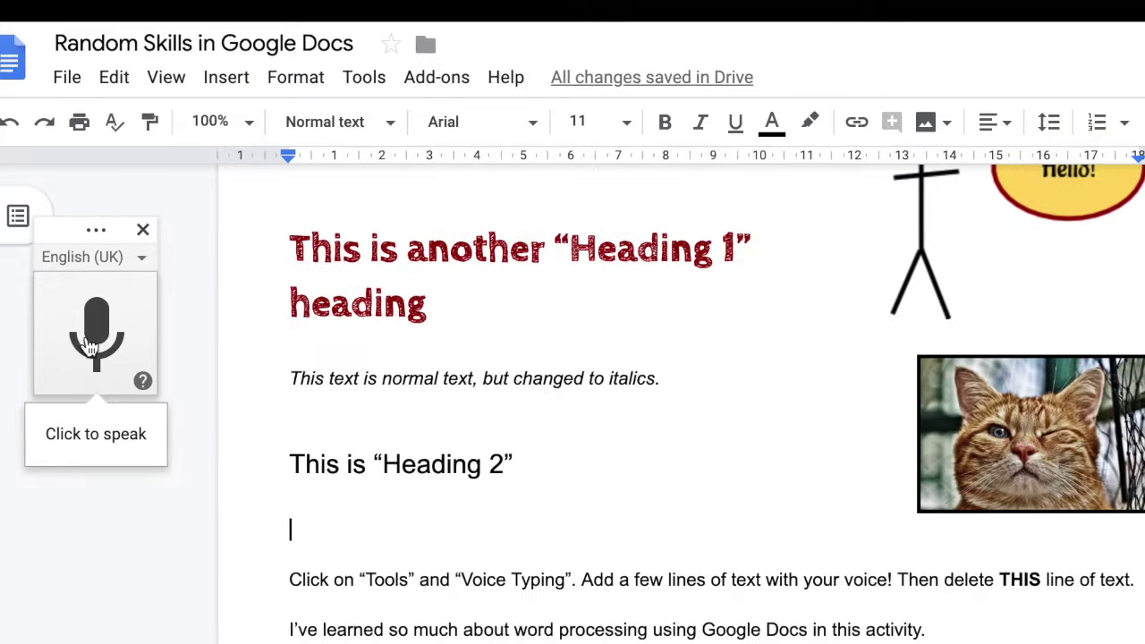
pyautogui.click(98, 295)
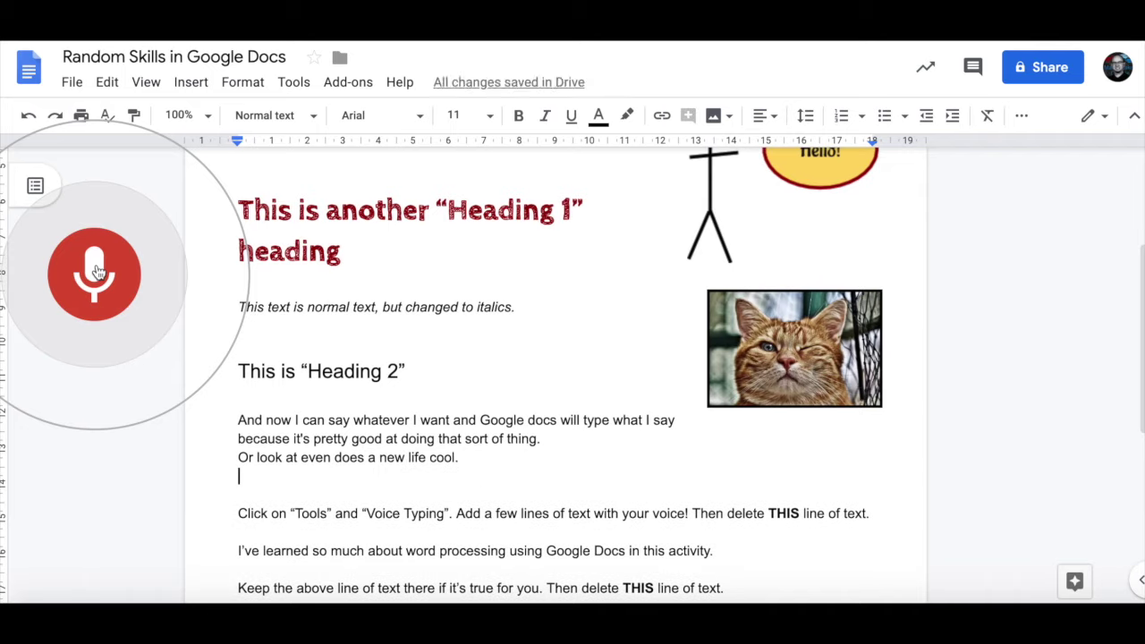
pyautogui.click(95, 269)
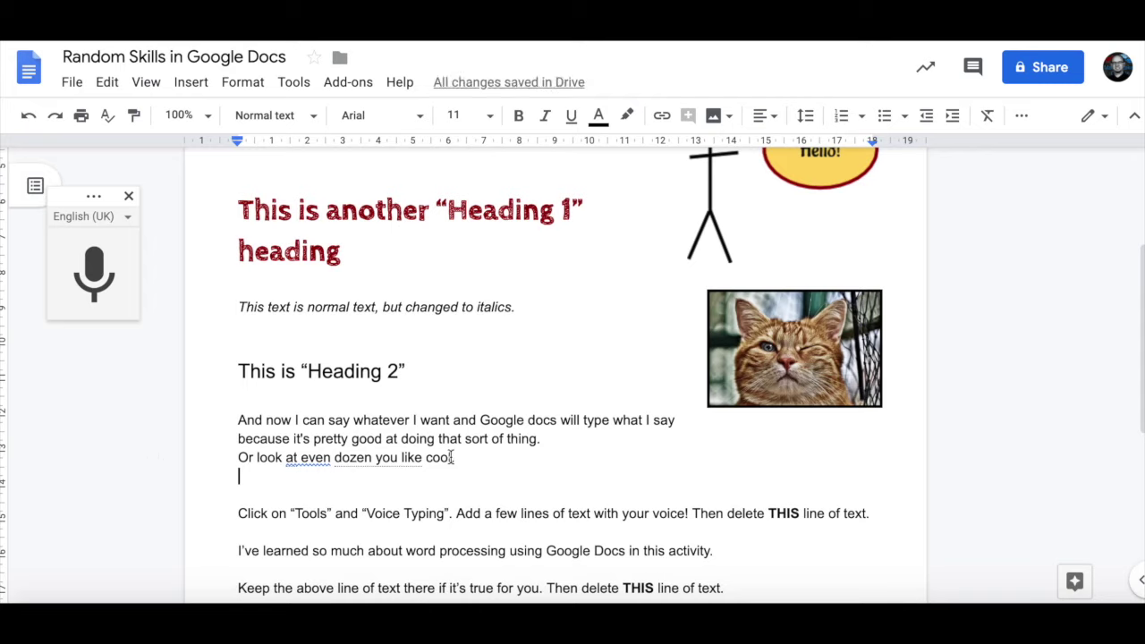
pyautogui.moveTo(468, 457); pyautogui.dragTo(237, 457)
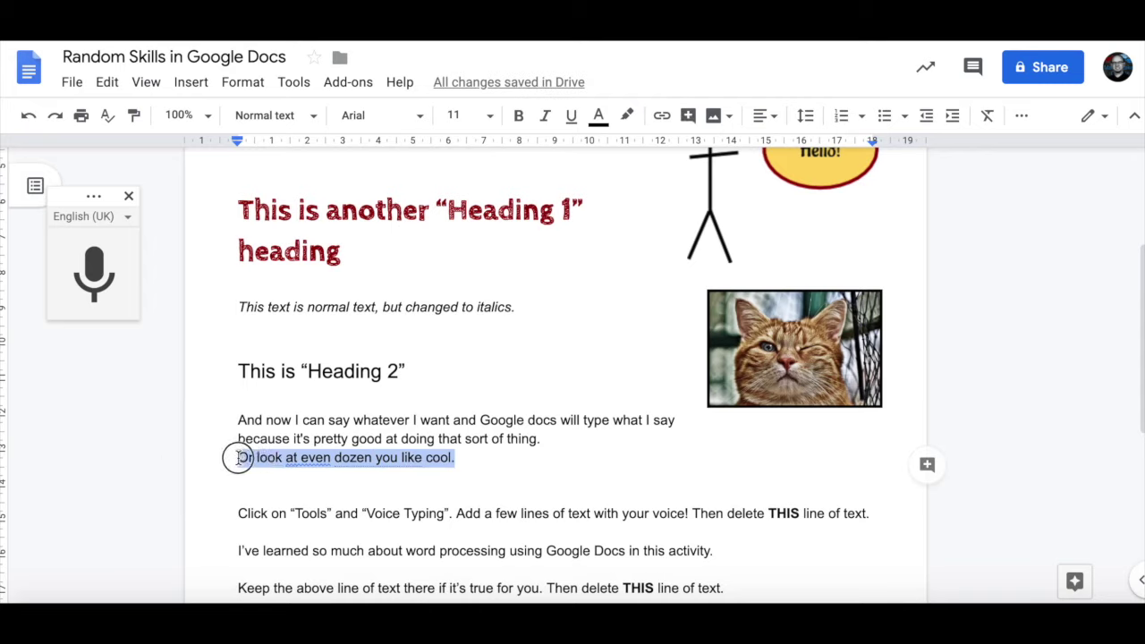
# Remove the garbled dictated line, capitalise 'Docs' and delete the extra empty line
pyautogui.press('BackSpace')
pyautogui.press('BackSpace')
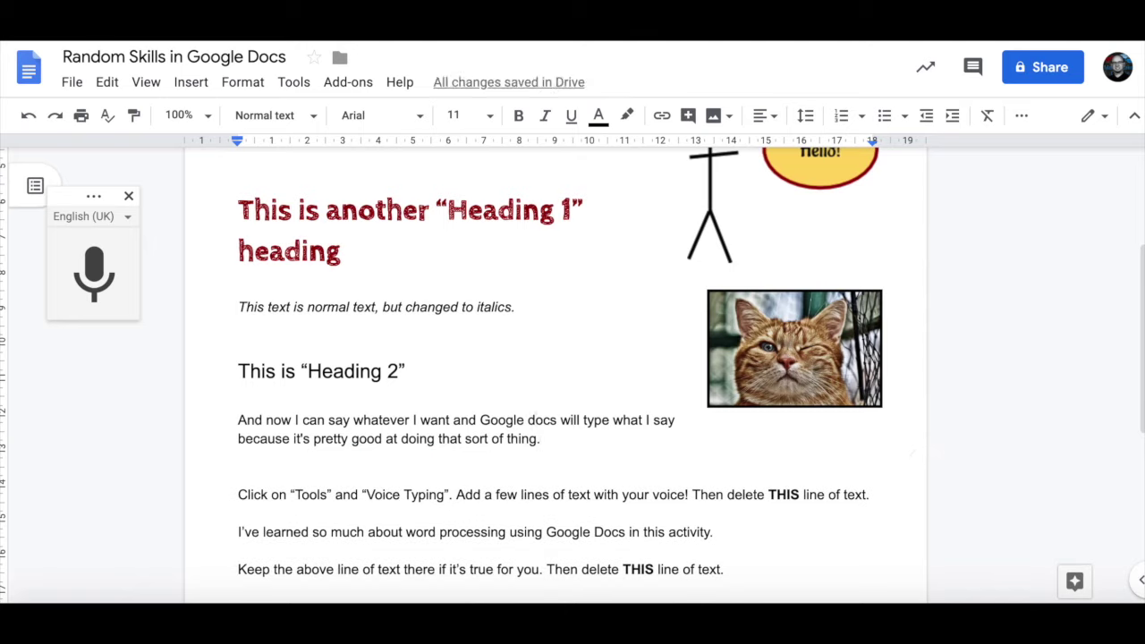
pyautogui.click(534, 419)
pyautogui.press('BackSpace')
pyautogui.write('D')
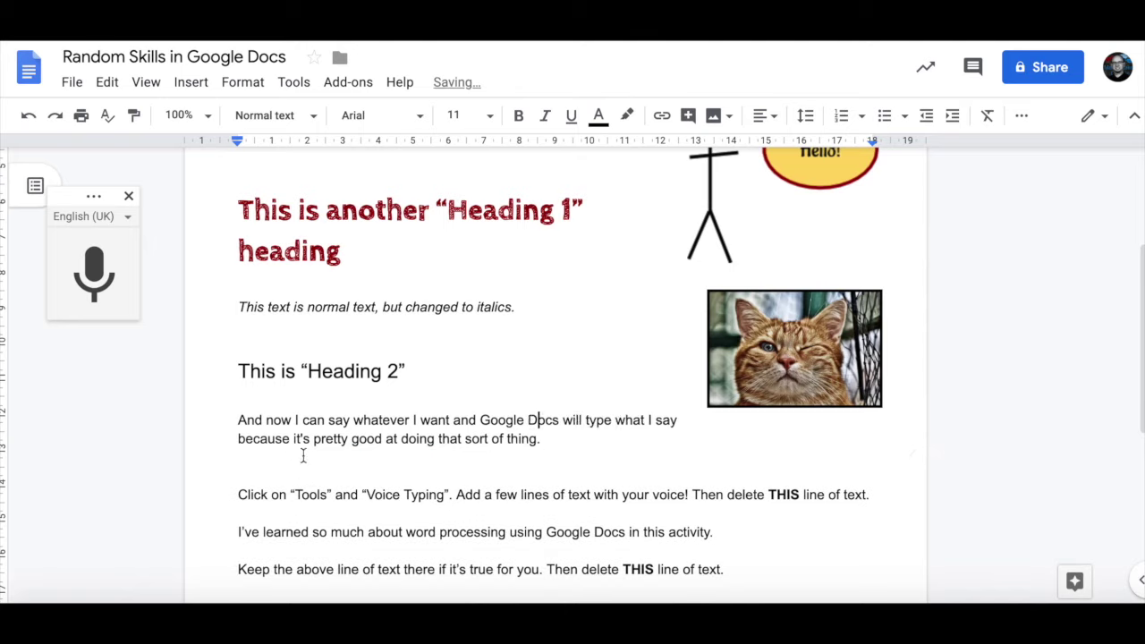
pyautogui.click(429, 478)
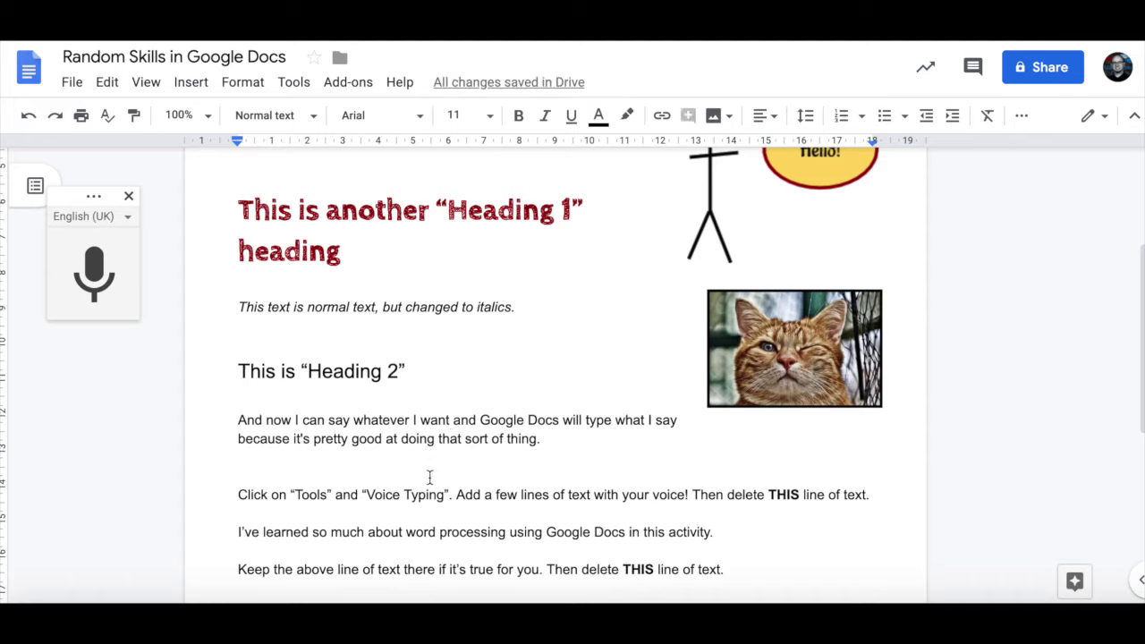
pyautogui.press('BackSpace')
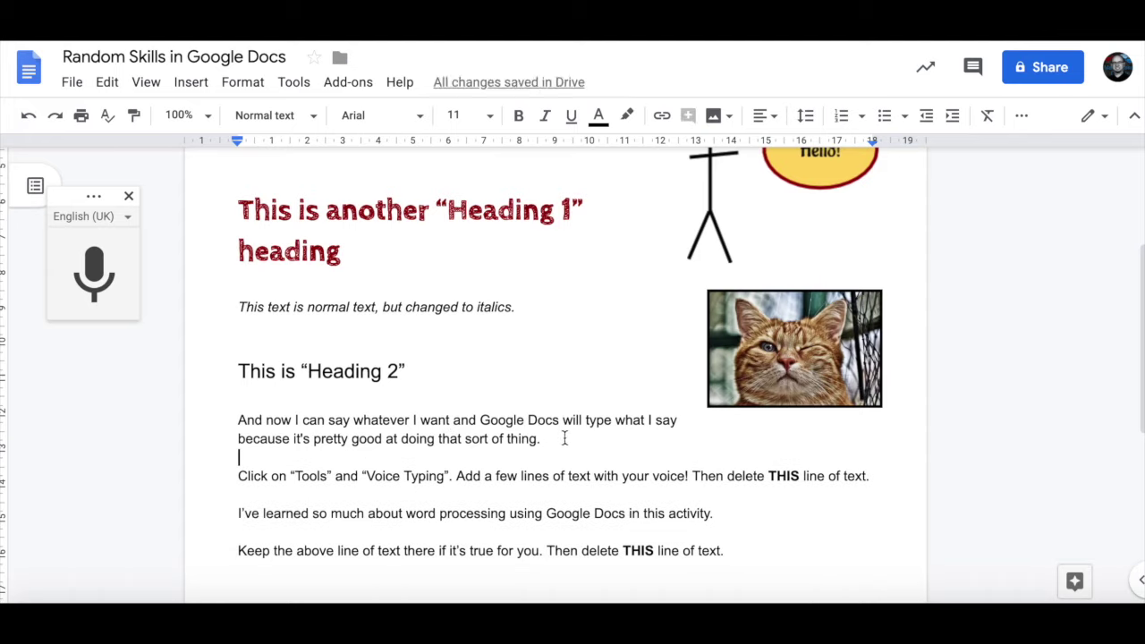
# Delete the voice-typing and 'Keep the above line' instructions, and bold 'VOICE TYPING'
pyautogui.keyDown('shift'); pyautogui.click(889, 472); pyautogui.keyUp('shift')
pyautogui.press('BackSpace')
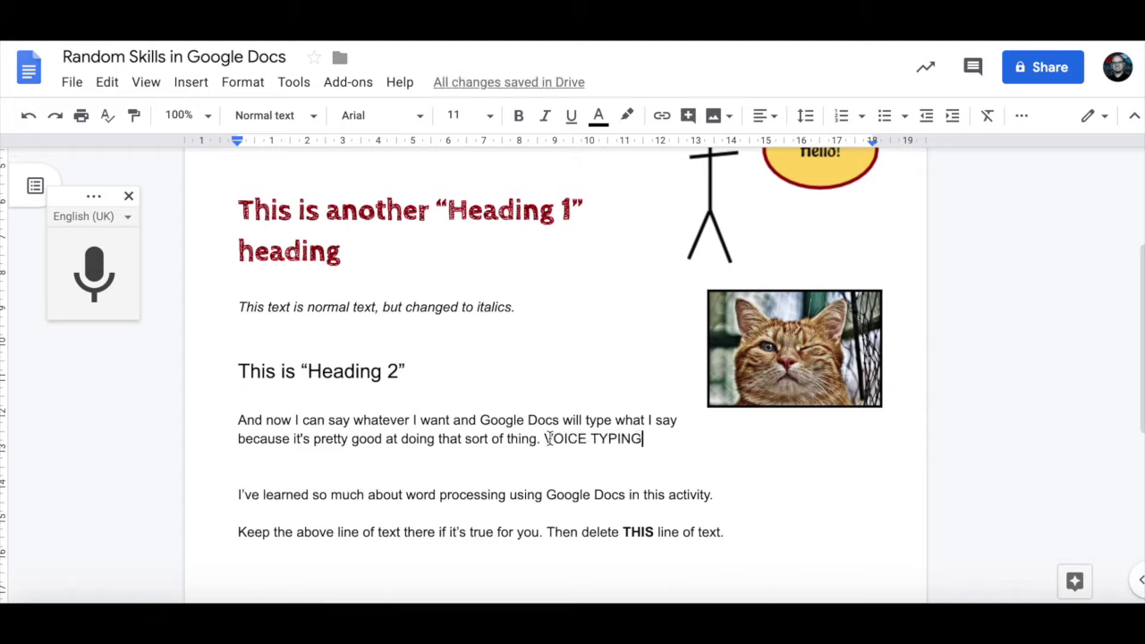
pyautogui.moveTo(544, 439); pyautogui.dragTo(641, 438)
pyautogui.hotkey('ctrl', 'b')
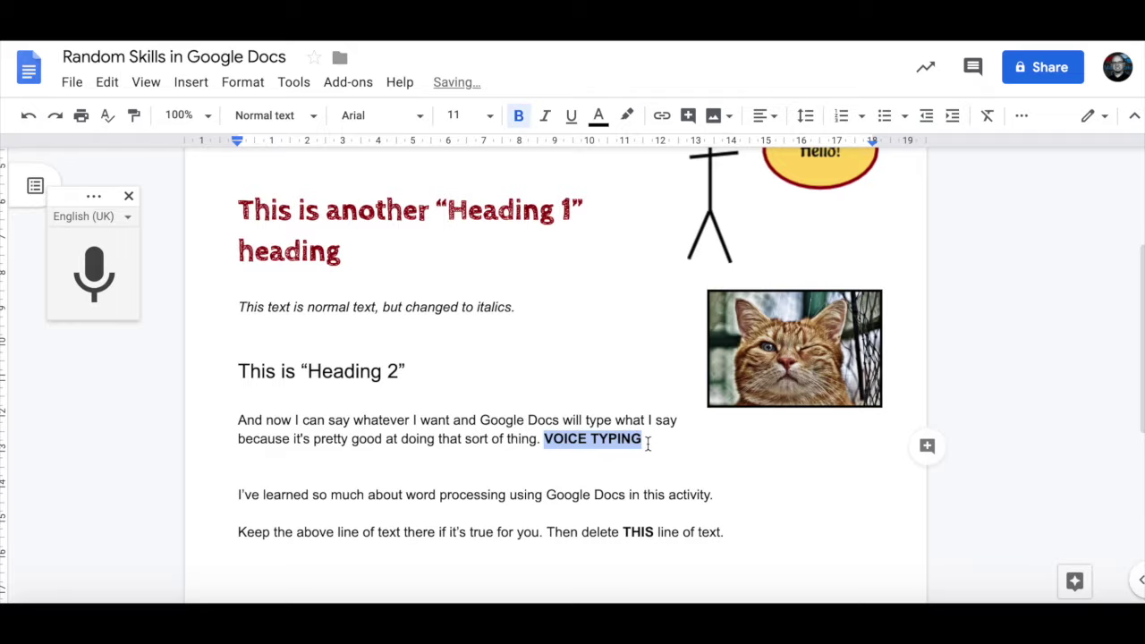
pyautogui.click(649, 474)
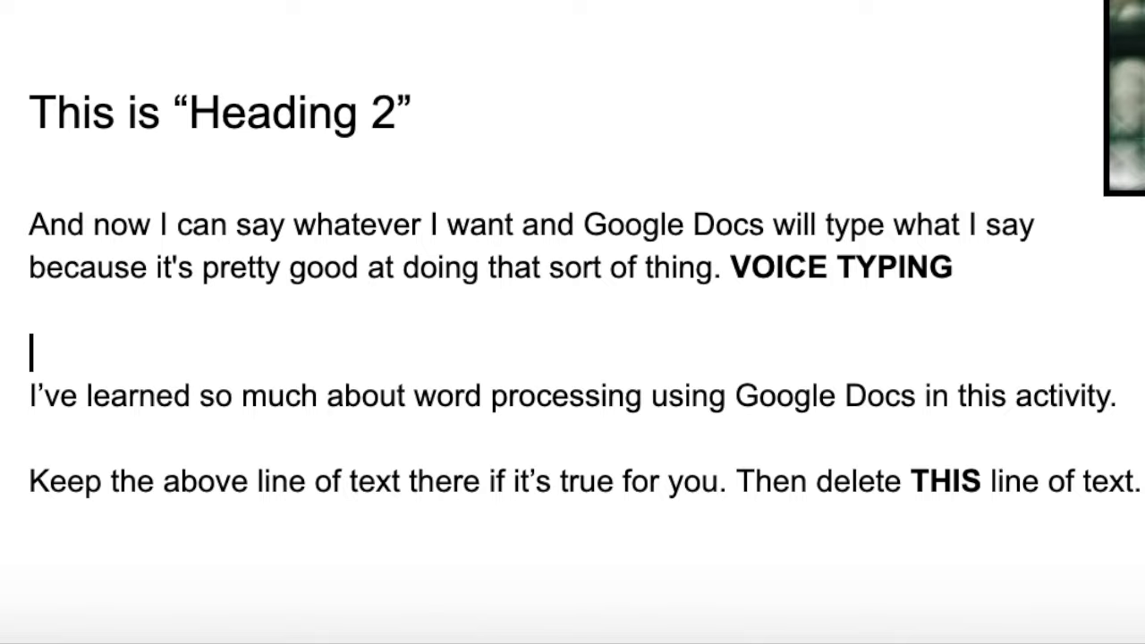
pyautogui.press('Delete')
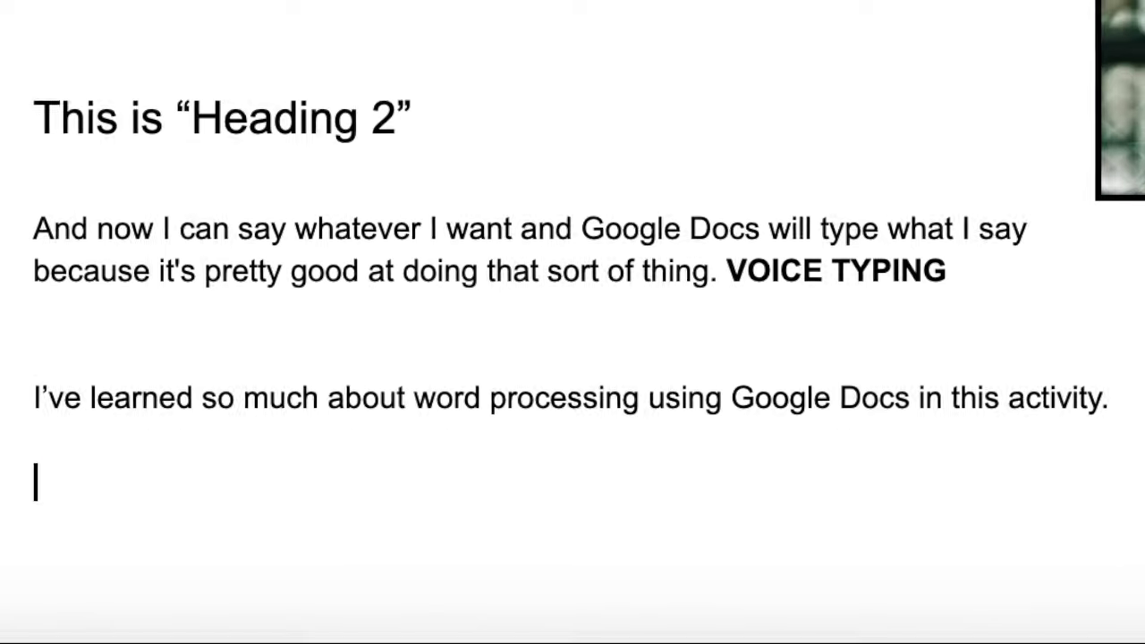
# Scroll through the document to check that 'I've learned so much about word processing…' is now the last line
pyautogui.scroll(-3, 170, 444)
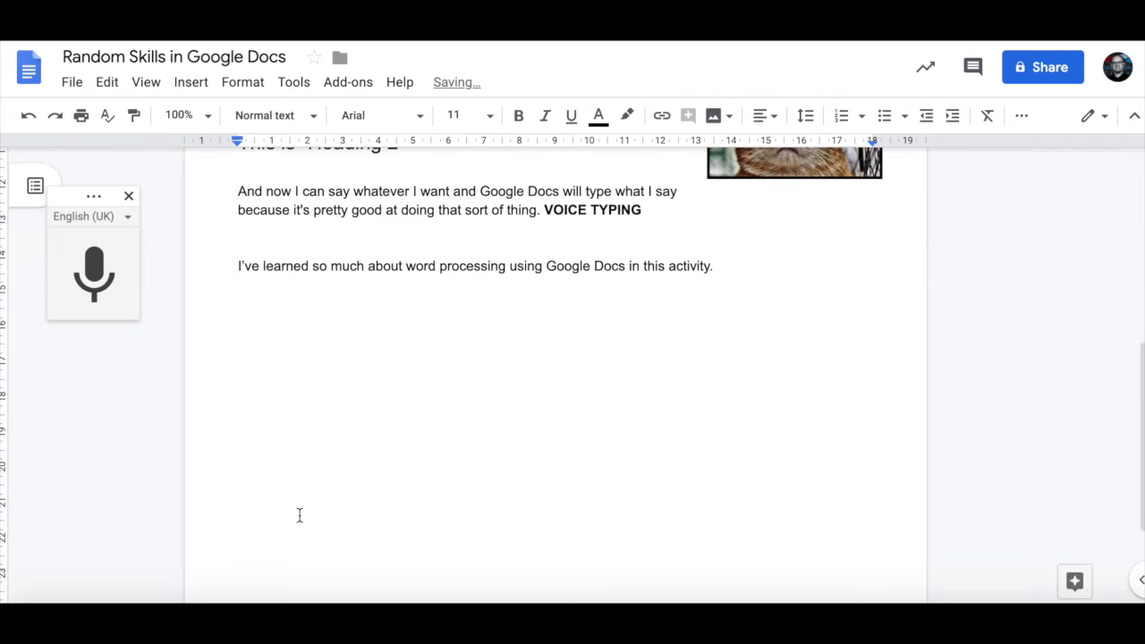
pyautogui.scroll(4, 170, 444)
pyautogui.scroll(2, 300, 516)
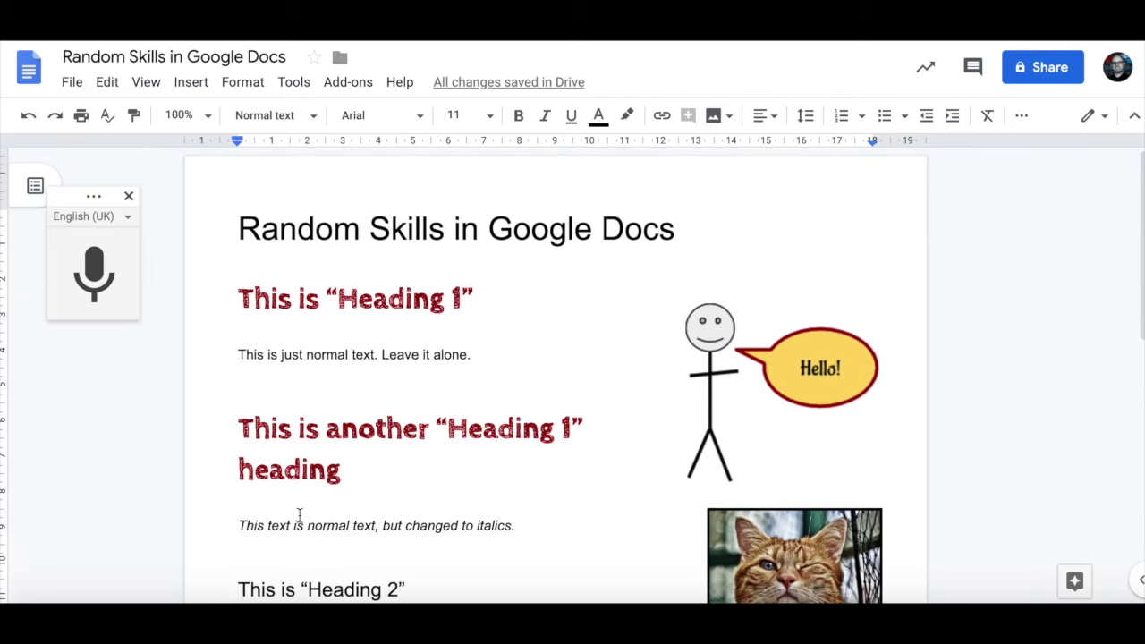
pyautogui.scroll(-2, 300, 516)
pyautogui.scroll(2, 299, 515)
pyautogui.scroll(-2, 300, 515)
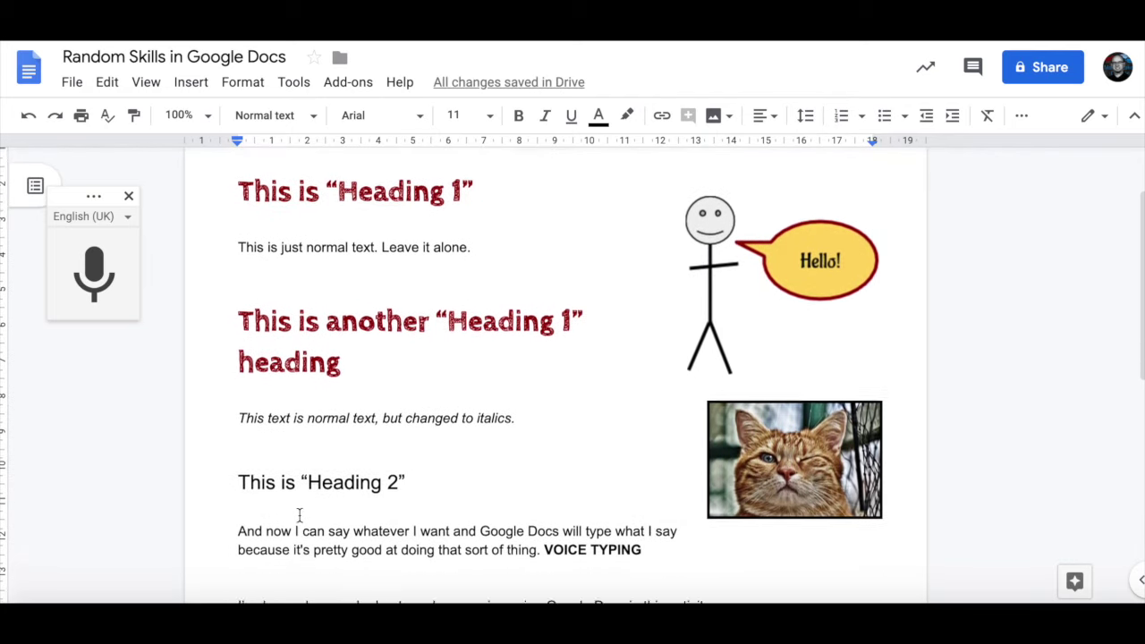
pyautogui.scroll(-1, 299, 515)
pyautogui.scroll(3, 300, 516)
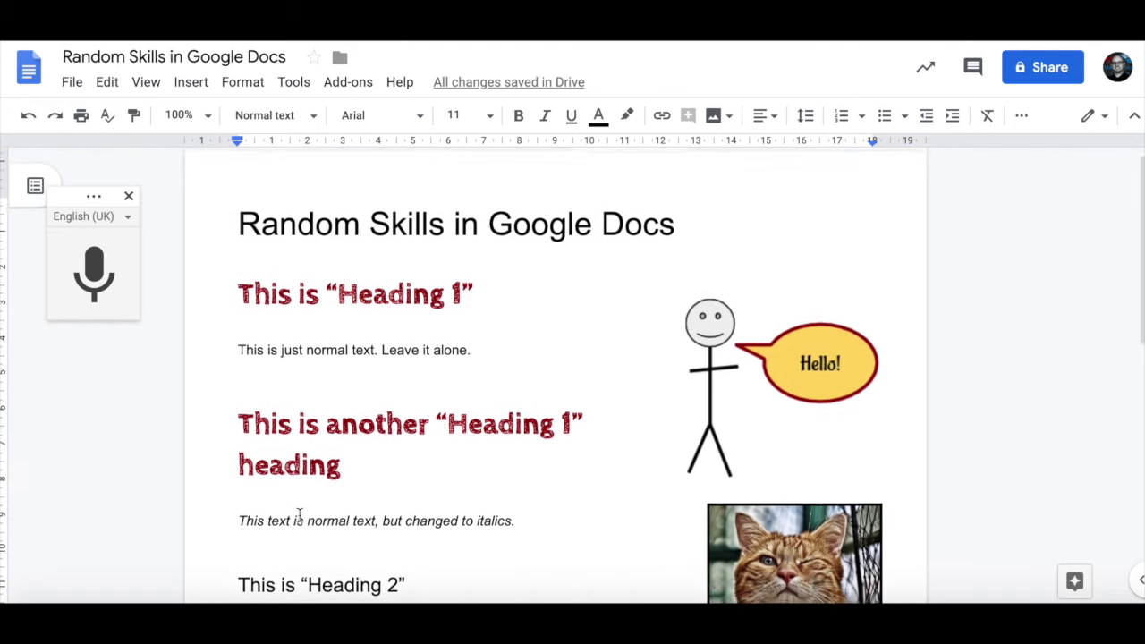
pyautogui.scroll(-3, 300, 515)
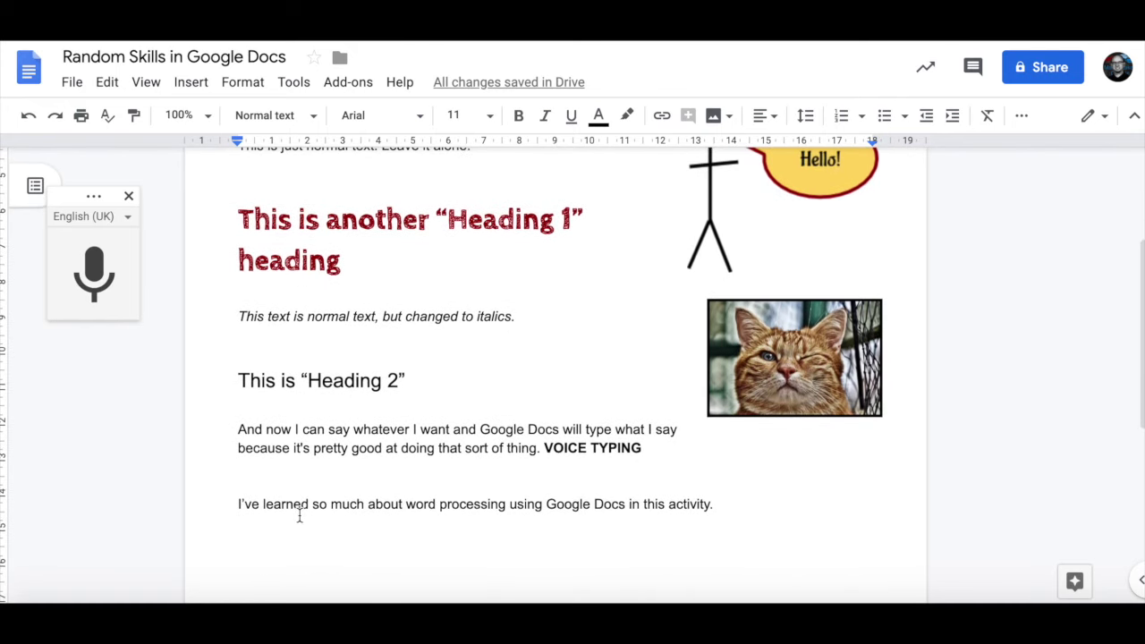
pyautogui.scroll(4, 300, 515)
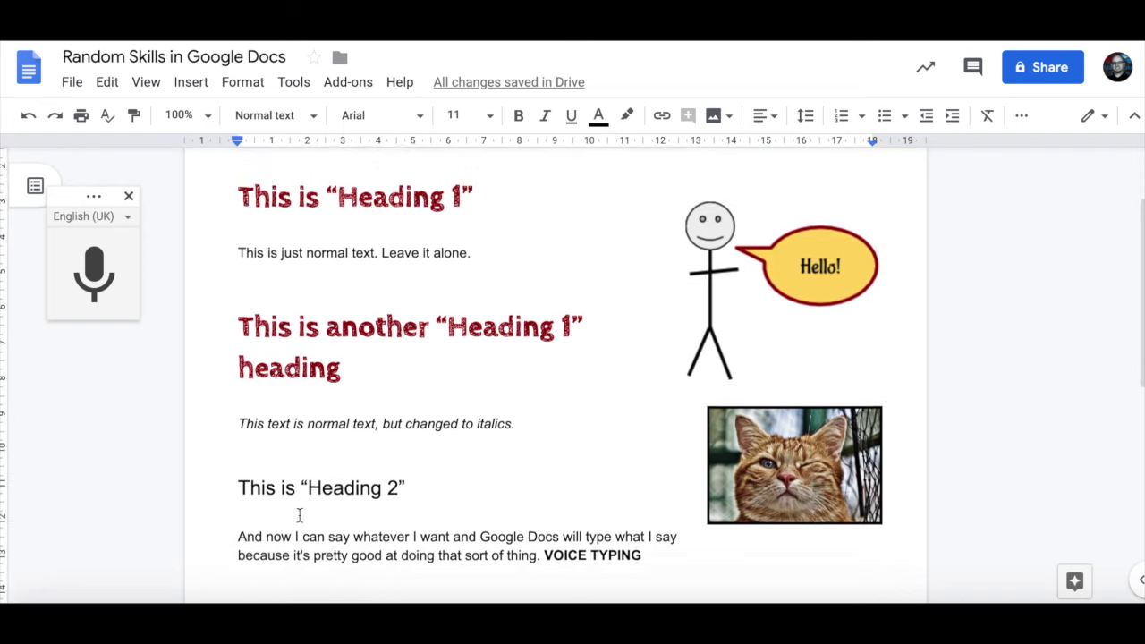
pyautogui.scroll(-1, 300, 515)
pyautogui.scroll(-2, 299, 516)
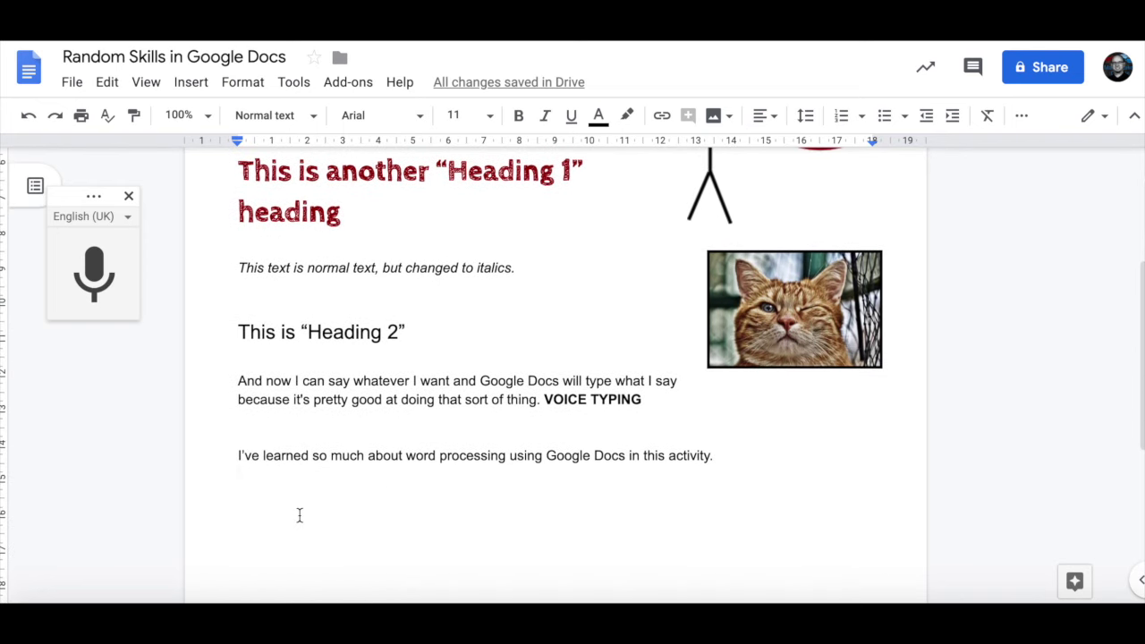
pyautogui.scroll(3, 300, 515)
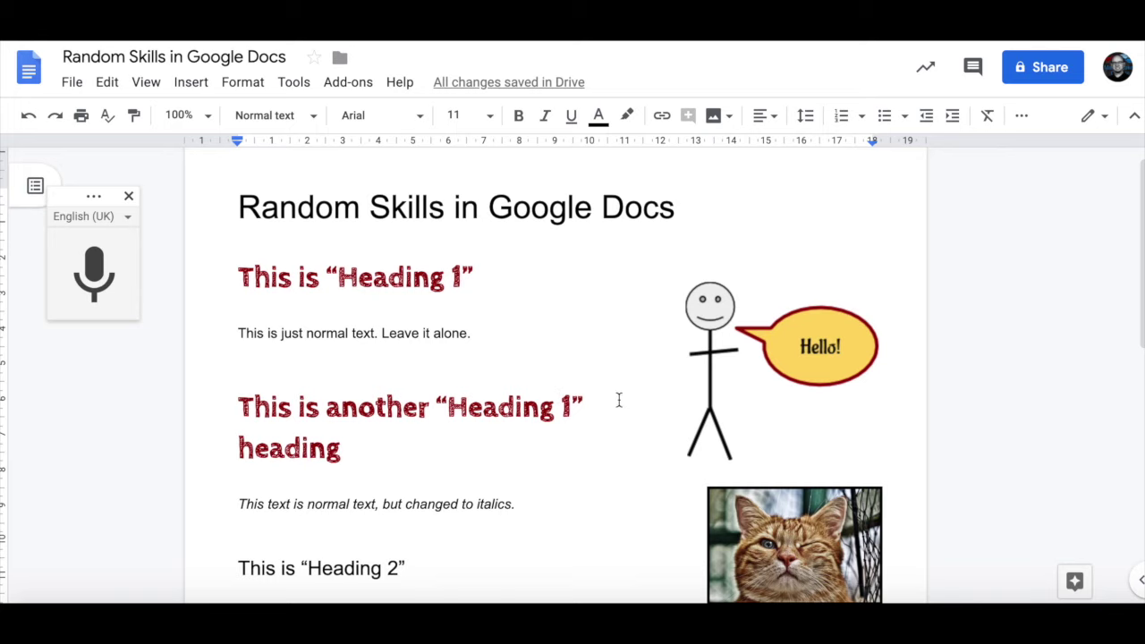
pyautogui.scroll(-1, 536, 445)
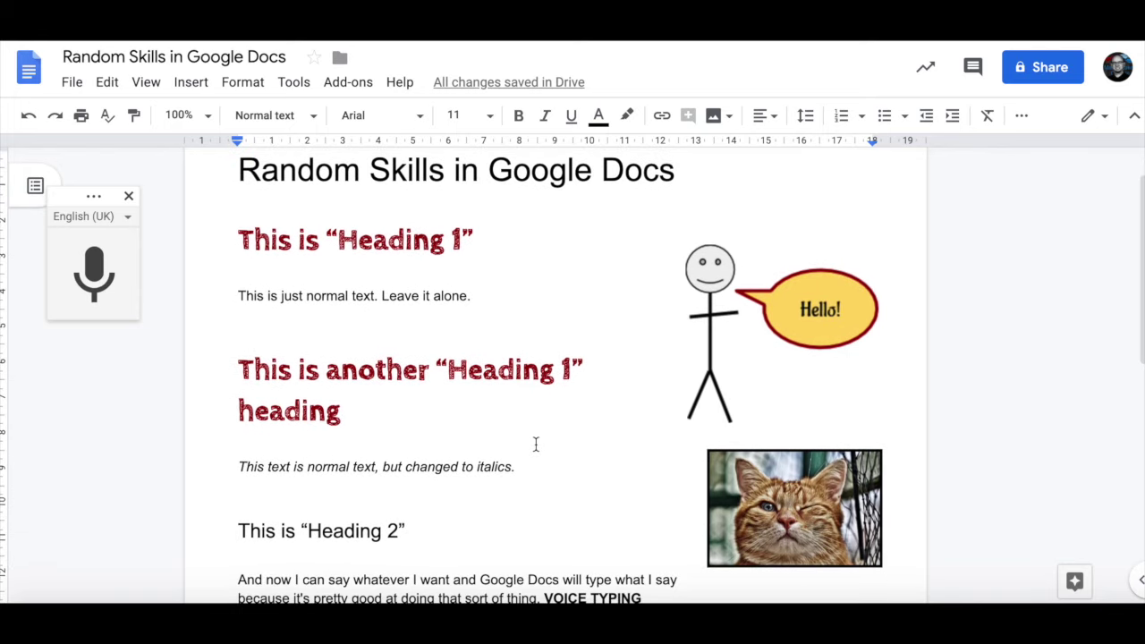
pyautogui.scroll(-2, 536, 444)
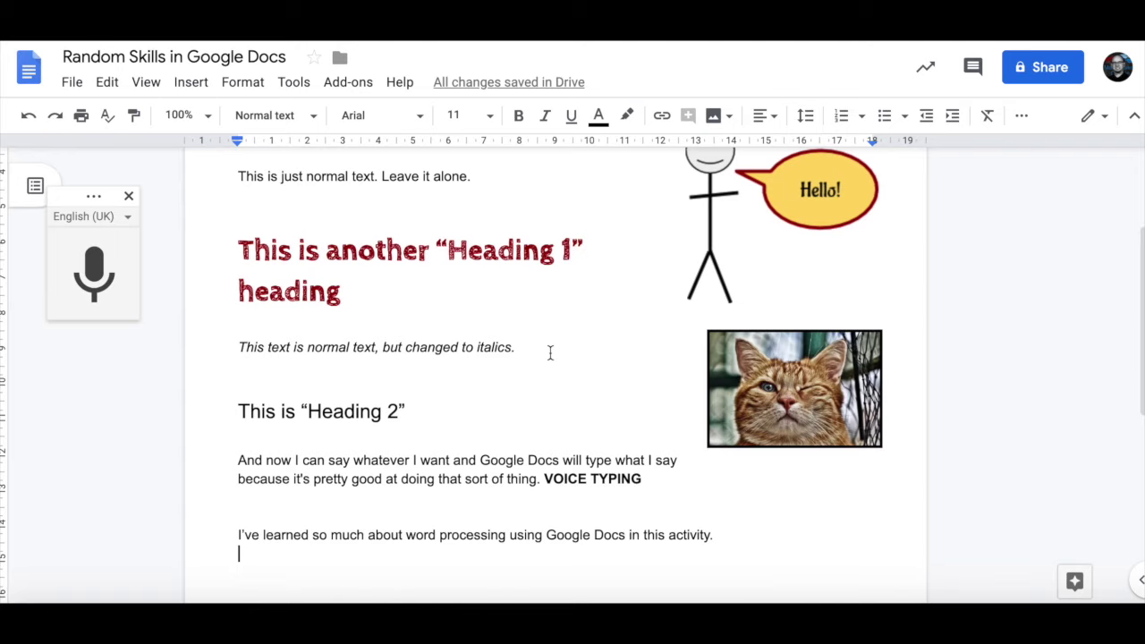
pyautogui.scroll(1, 550, 353)
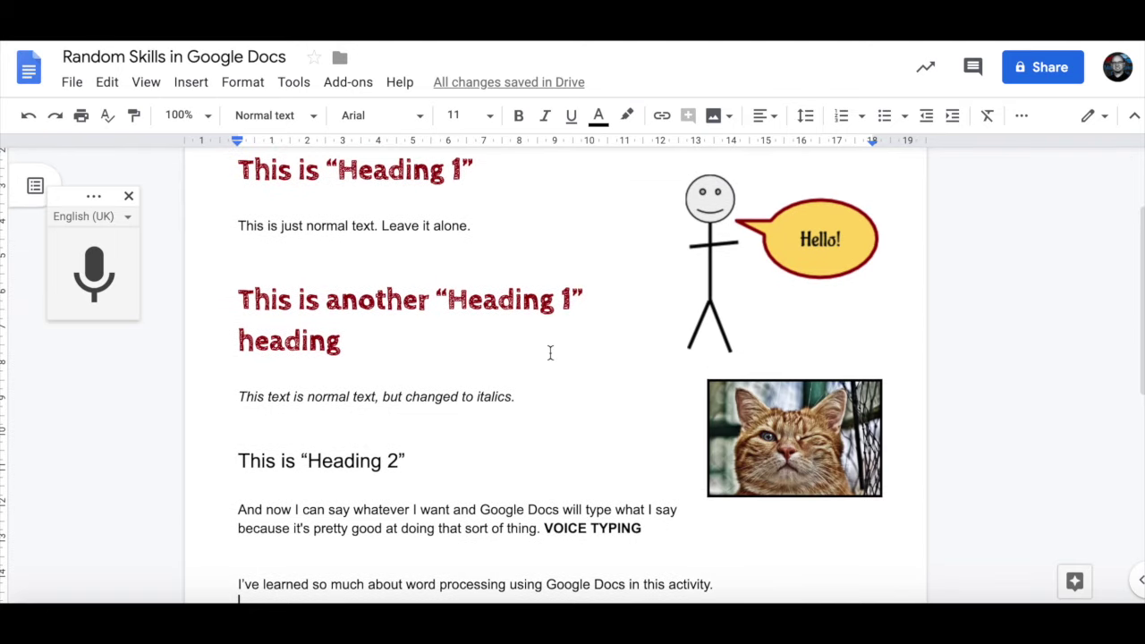